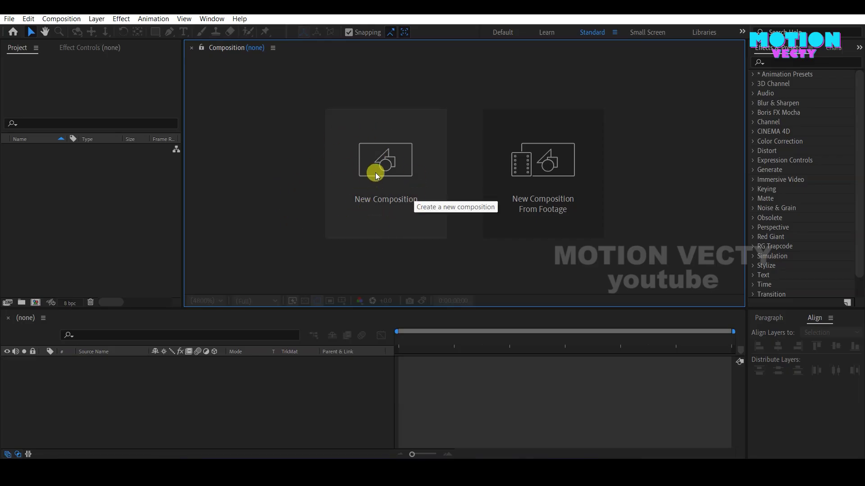
Create a 1920×1080 composition named 'Home' with square pixels, 50 fps and a black background
click(373, 172)
click(165, 112)
drag(178, 112, 135, 112)
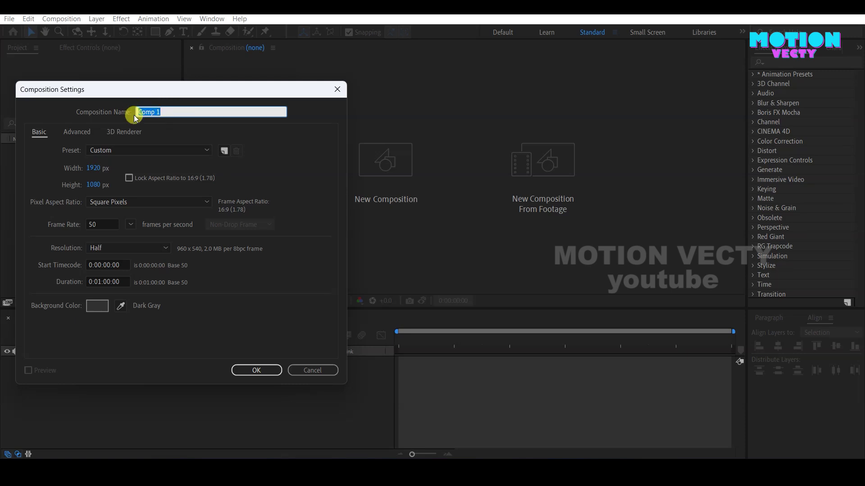
text(Home)
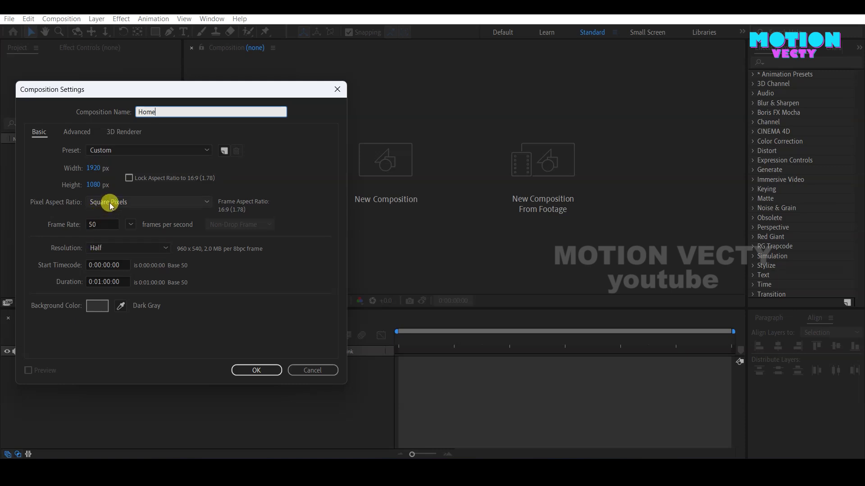
click(108, 202)
click(113, 215)
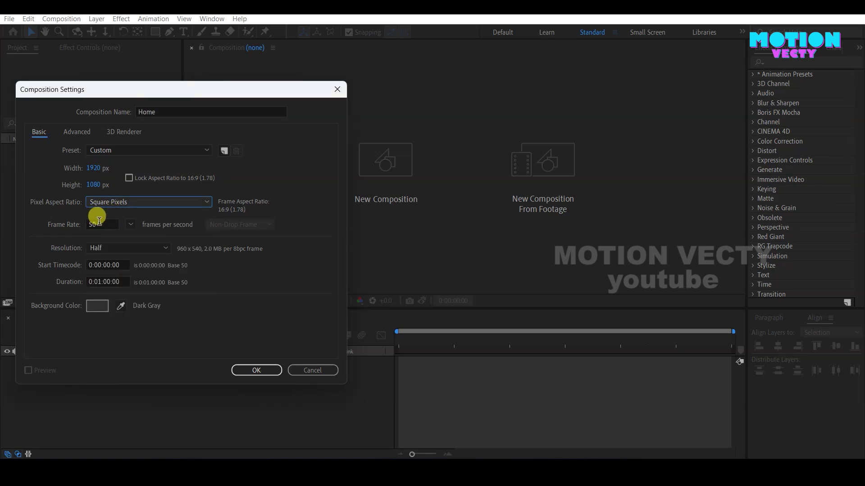
double_click(92, 224)
click(96, 306)
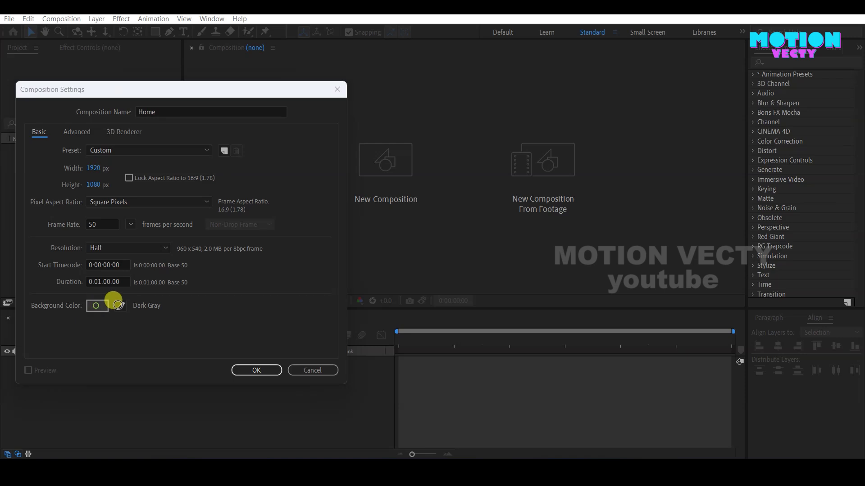
drag(135, 289, 20, 340)
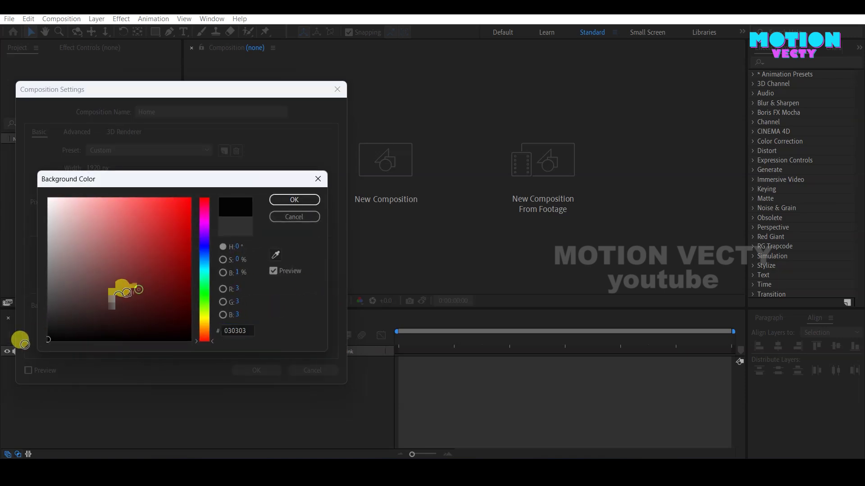
click(283, 202)
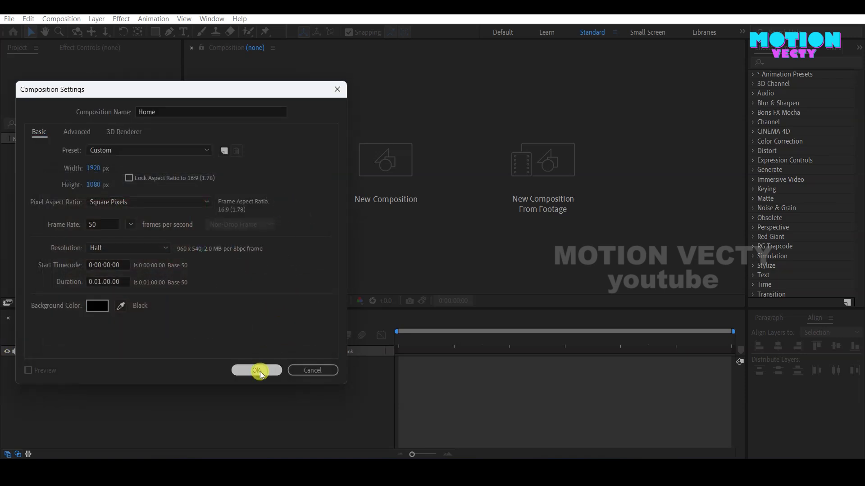
click(256, 371)
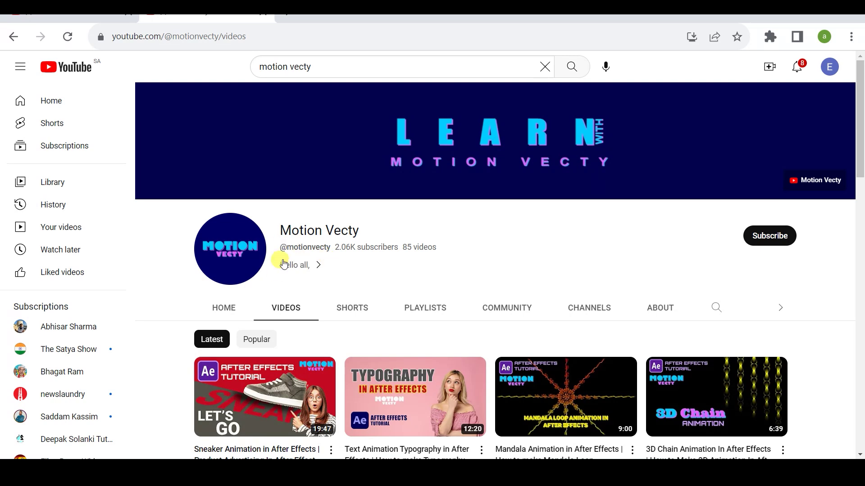
Subscribe to Motion Vecty and set its notification bell to All
click(771, 239)
click(784, 237)
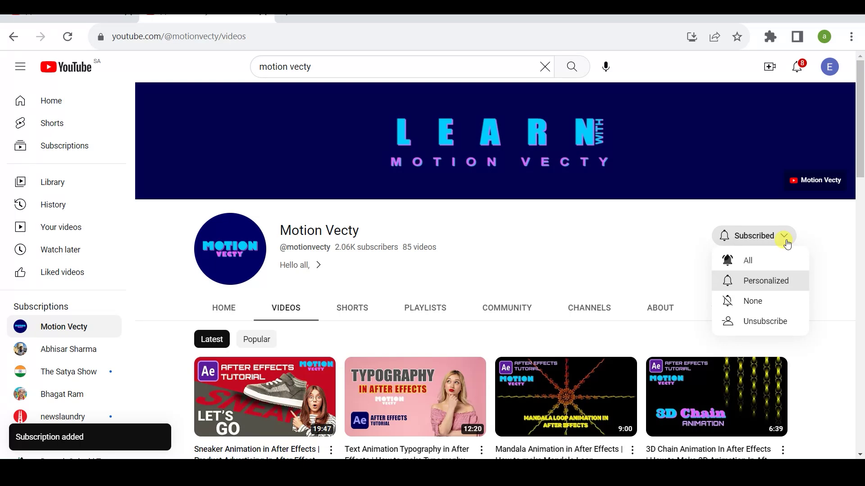
click(748, 261)
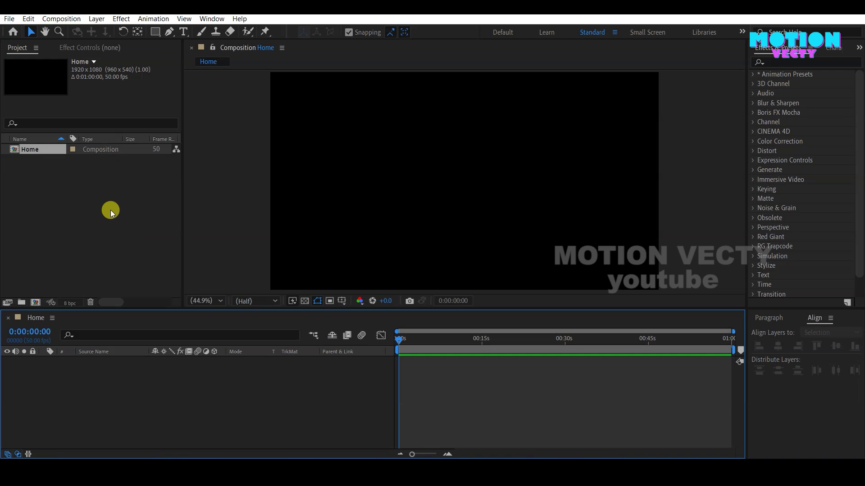
Import the FISH AND CAT MOCKUP Photoshop file into the Project panel with Import > File
click(107, 195)
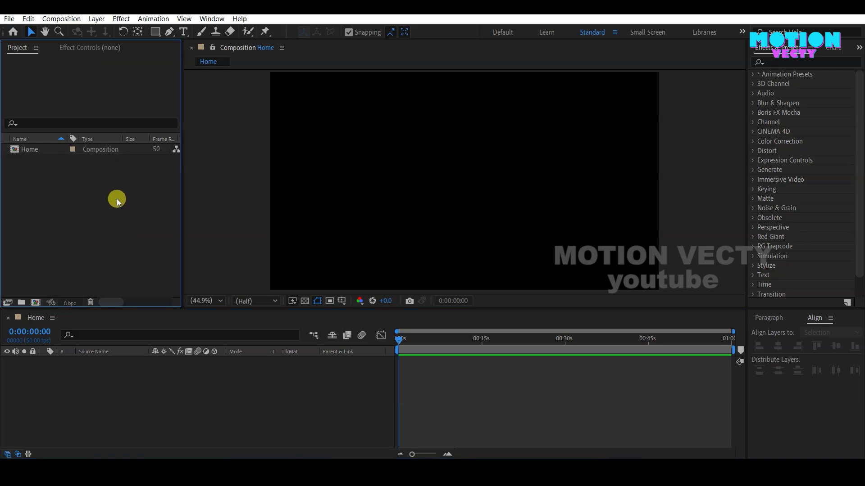
right_click(117, 201)
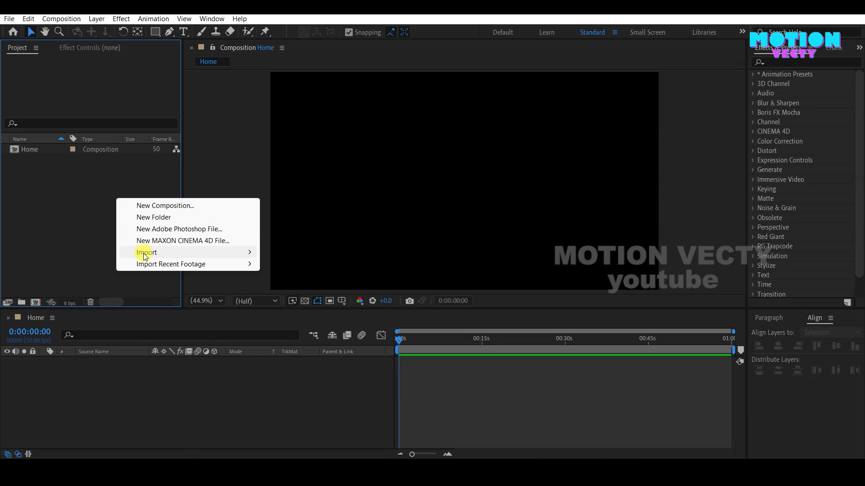
mouse_move(146, 254)
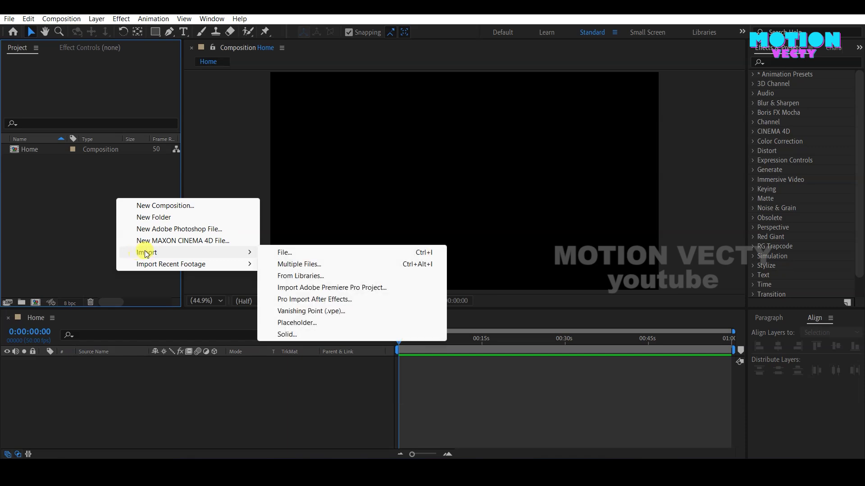
click(281, 254)
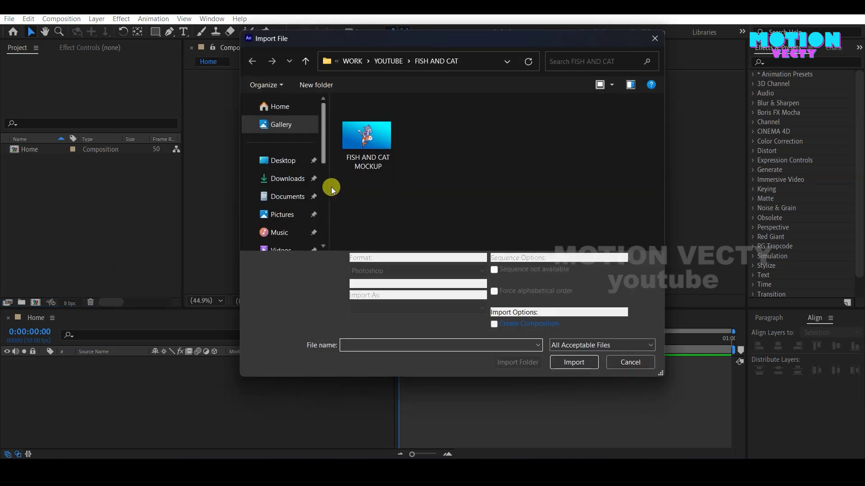
click(367, 134)
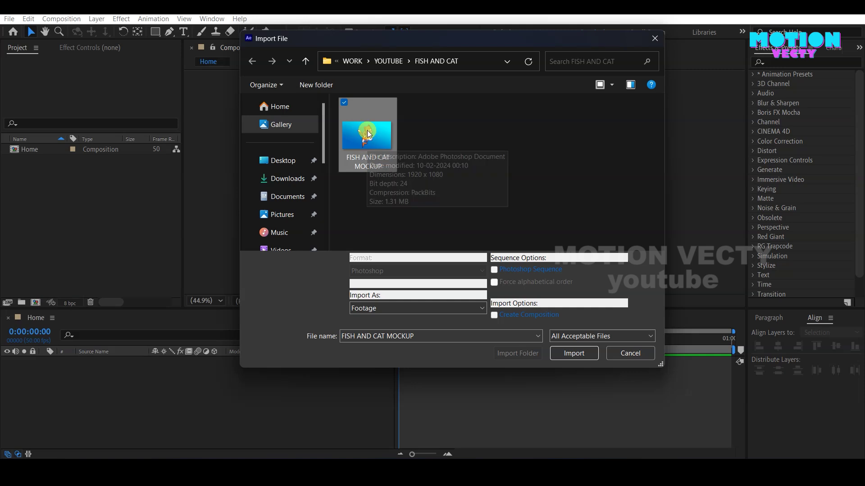
click(575, 354)
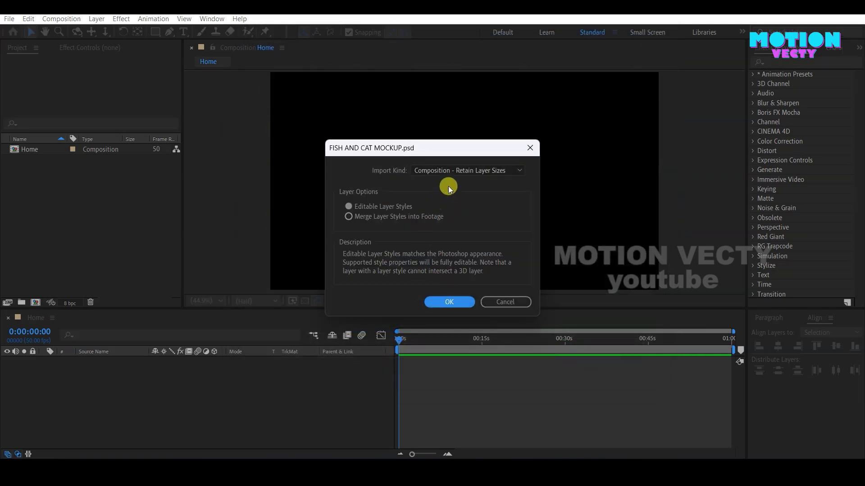
Import it as Composition - Retain Layer Sizes with editable layer styles
click(452, 171)
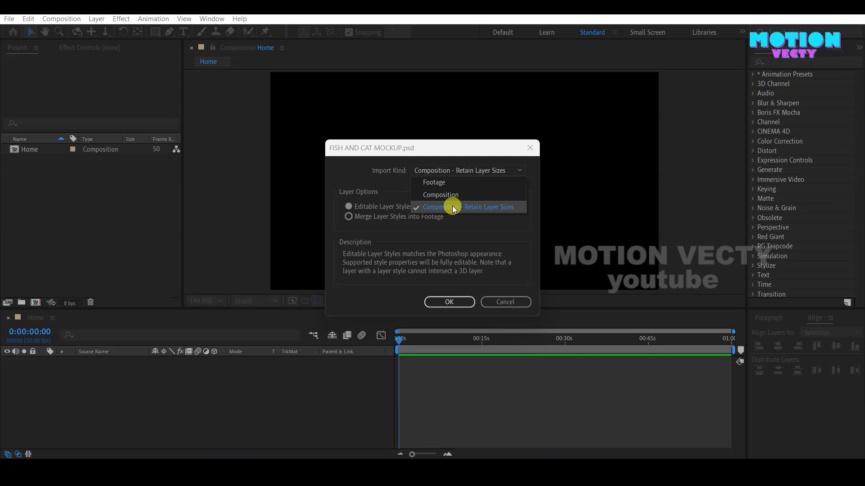
click(453, 207)
click(353, 207)
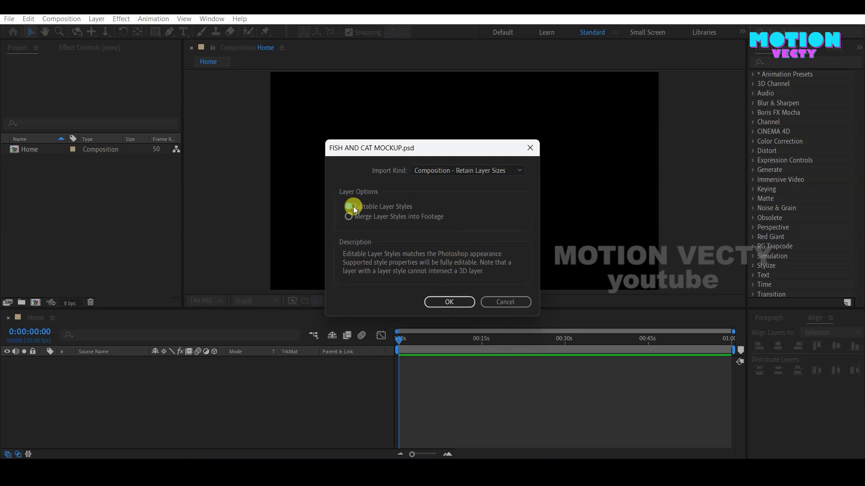
click(451, 302)
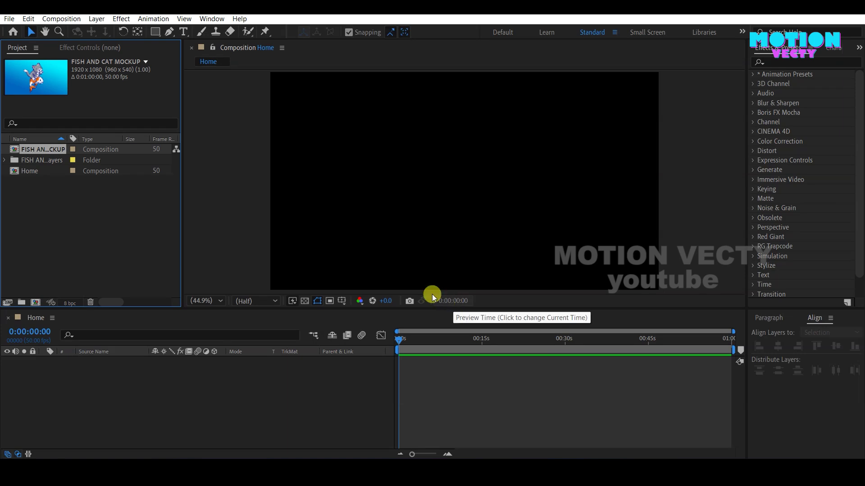
Open the FISH AND CAT MOCKUP composition and check each layer down to Background
click(37, 160)
click(37, 153)
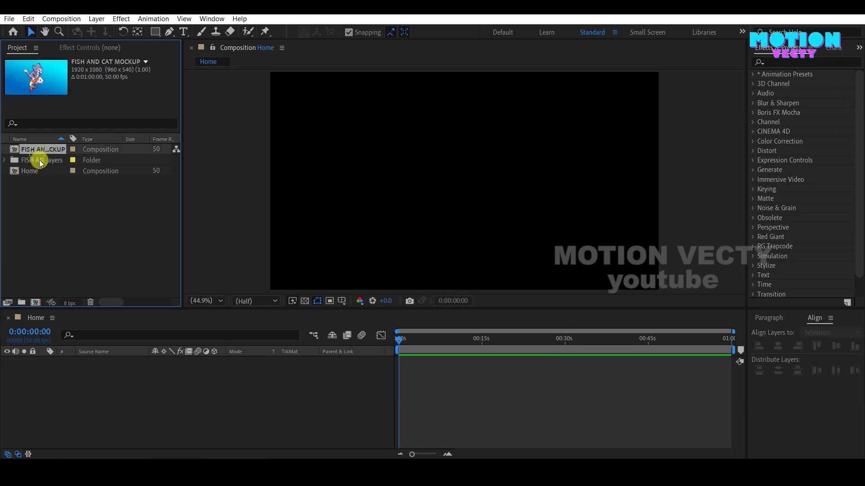
click(39, 160)
click(39, 152)
double_click(42, 149)
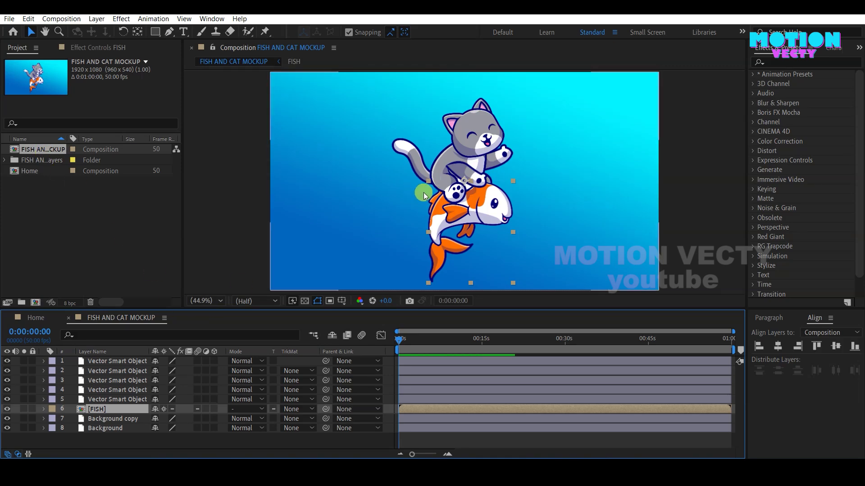
click(116, 371)
click(118, 383)
click(110, 399)
click(103, 409)
click(96, 419)
click(98, 428)
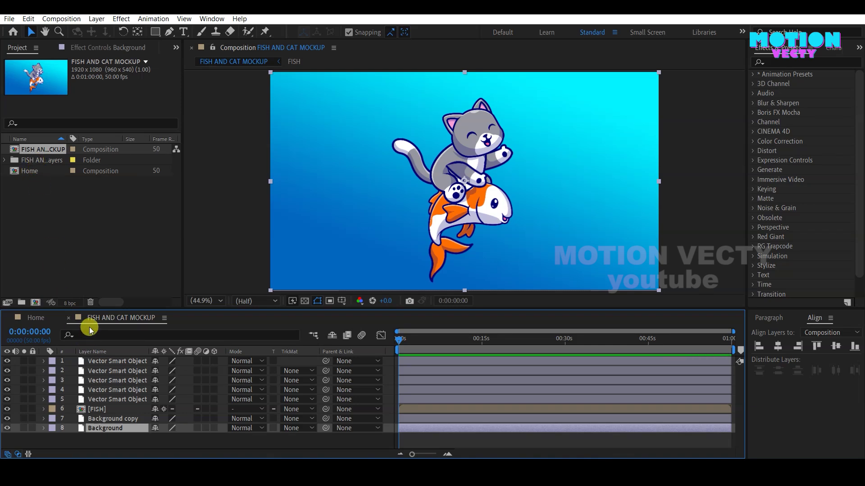
Back in Home, drag the FISH AND CAT MOCKUP composition into its timeline
click(35, 320)
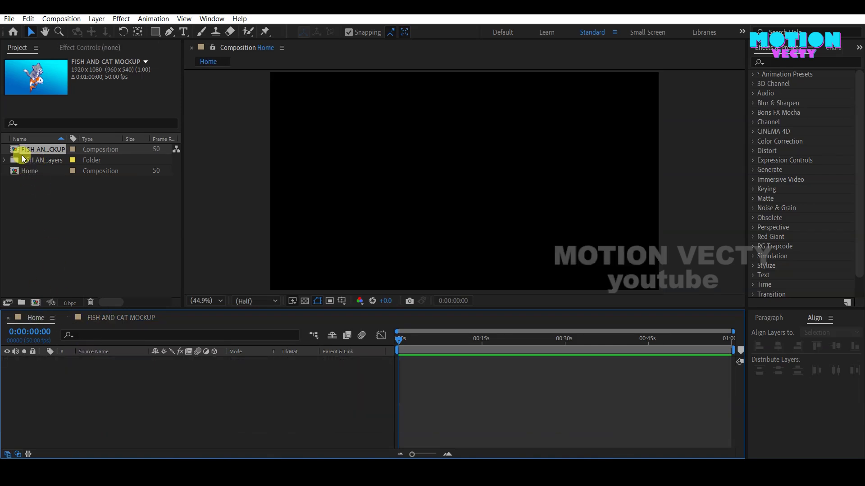
click(37, 152)
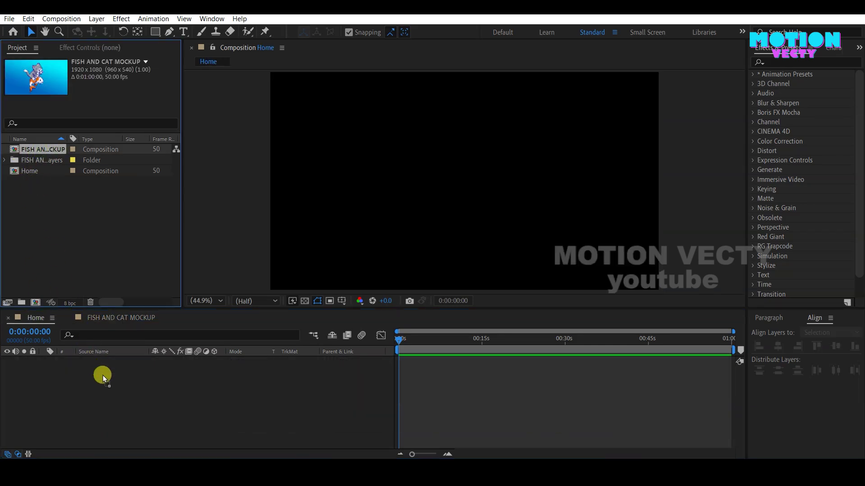
drag(110, 397, 109, 396)
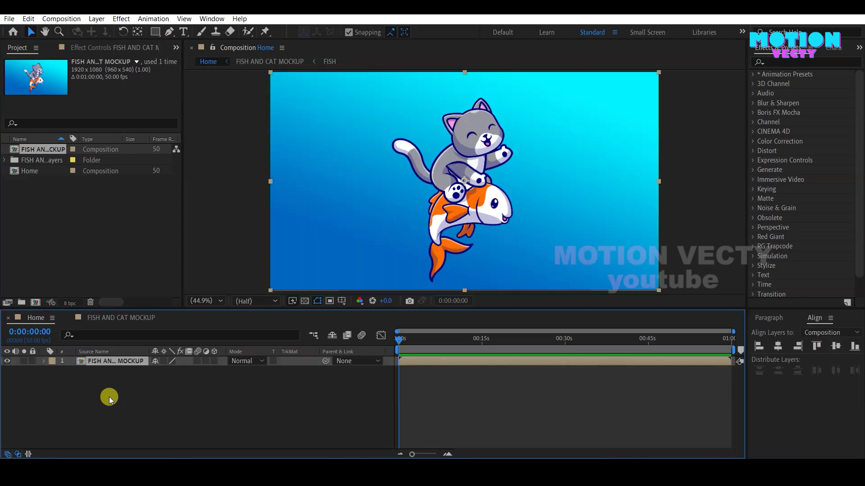
In the mockup composition, test-move the fish and the cat's head and body apart
double_click(113, 362)
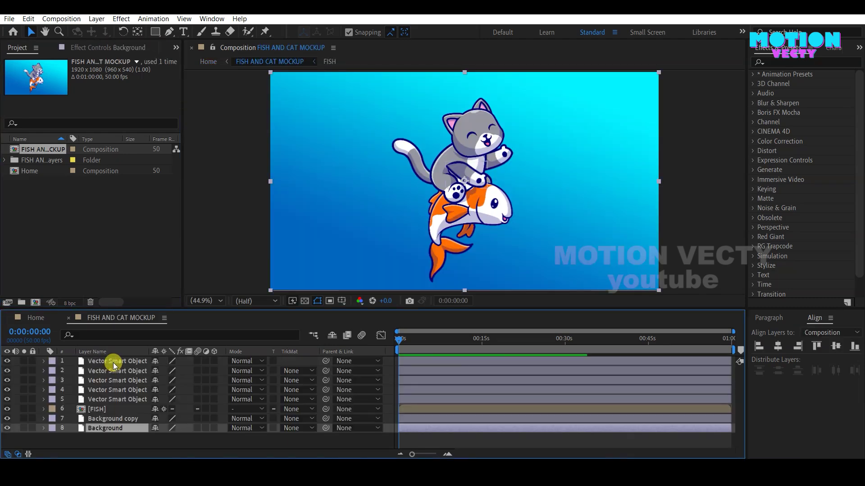
click(113, 363)
click(107, 380)
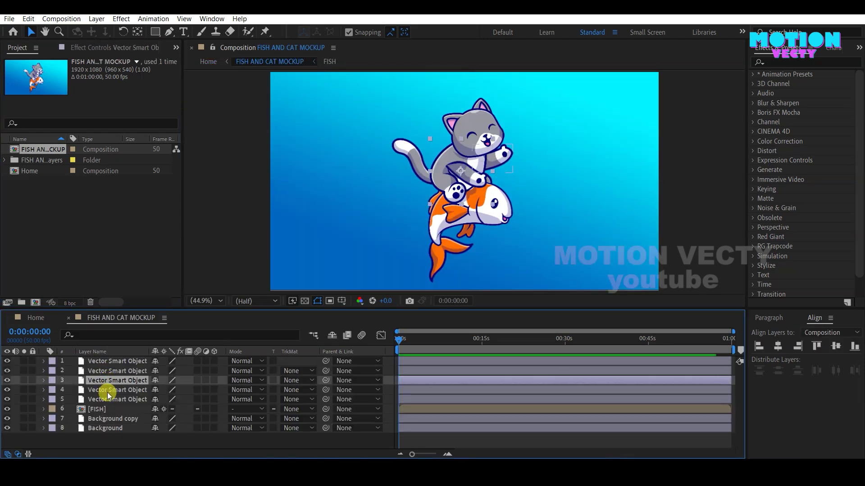
drag(430, 245, 373, 279)
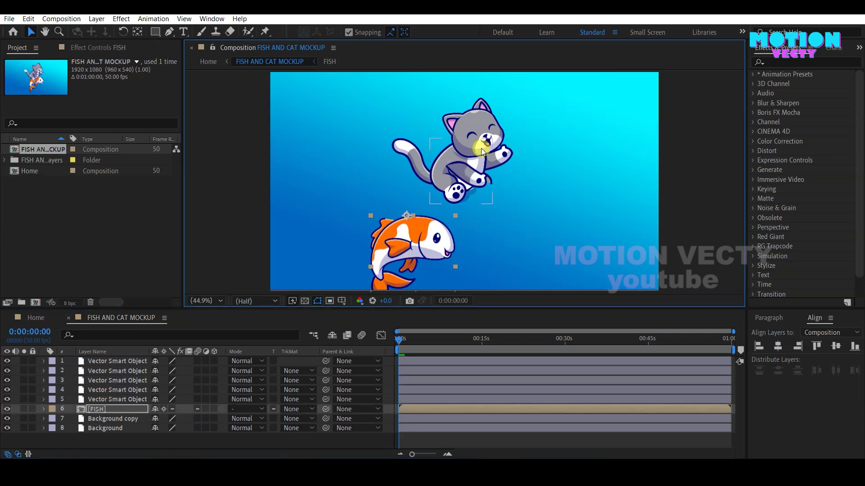
drag(481, 148, 423, 149)
drag(439, 182, 480, 170)
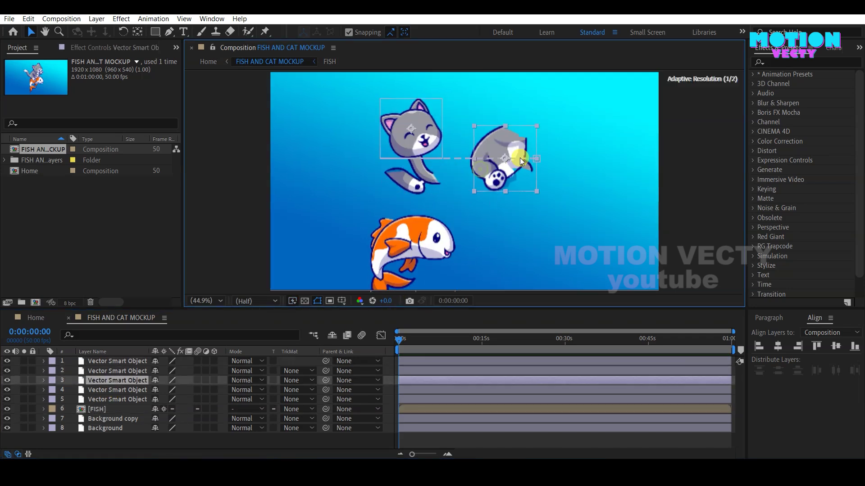
click(431, 238)
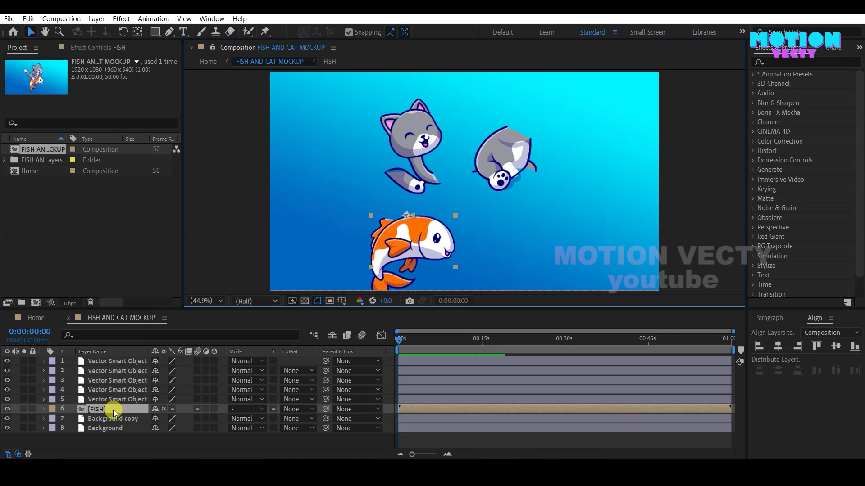
Inside the FISH composition, test-move the fish body, undo it twice and close the comp
double_click(112, 410)
click(423, 245)
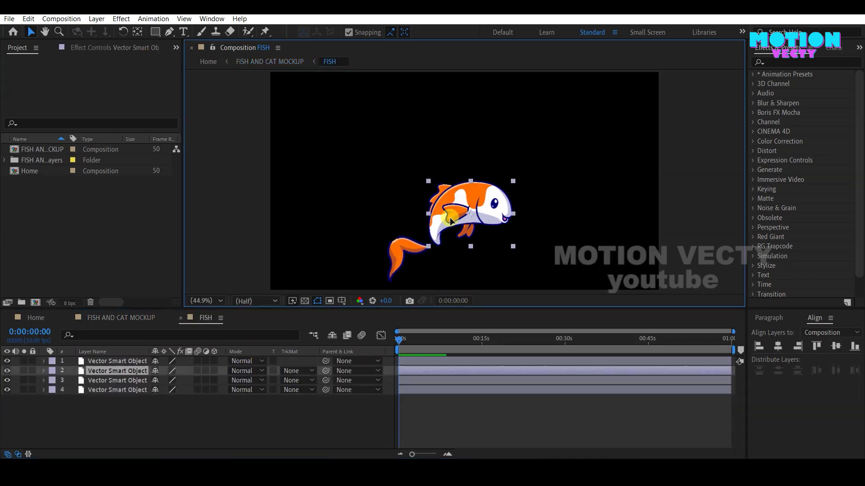
drag(432, 225, 473, 209)
click(474, 209)
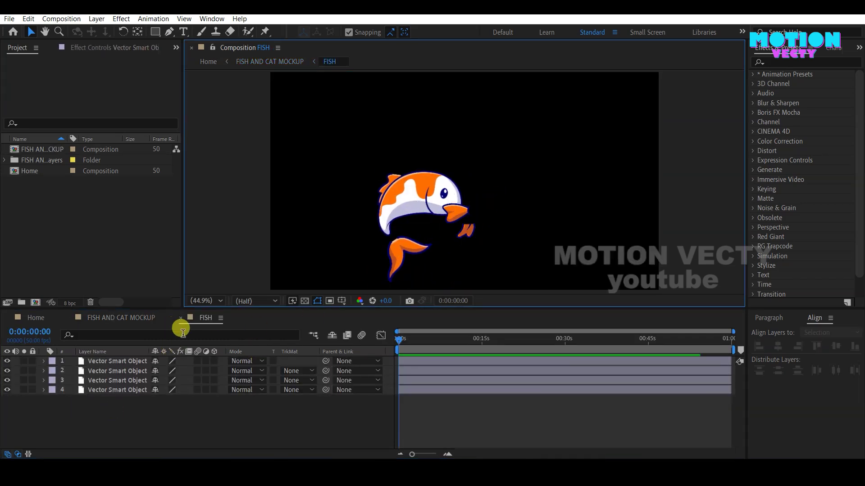
key(ctrl+z)
key(ctrl+z)
key(ctrl+z)
key(ctrl+z)
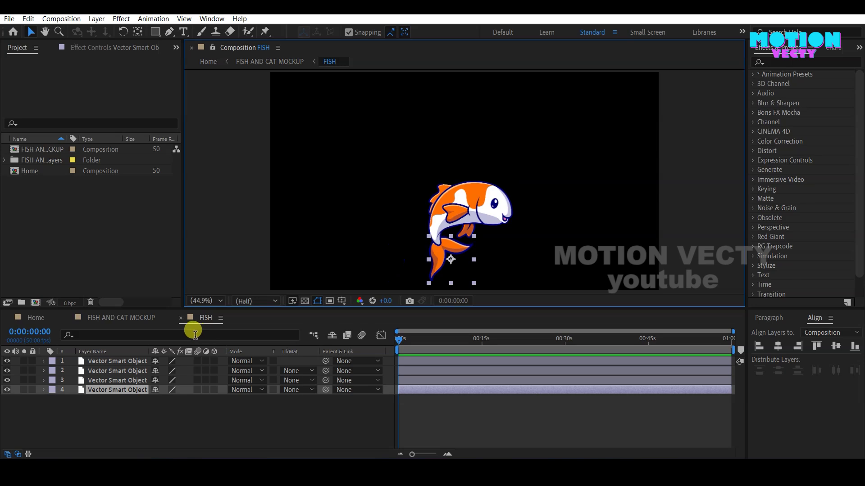
key(ctrl+z)
click(180, 318)
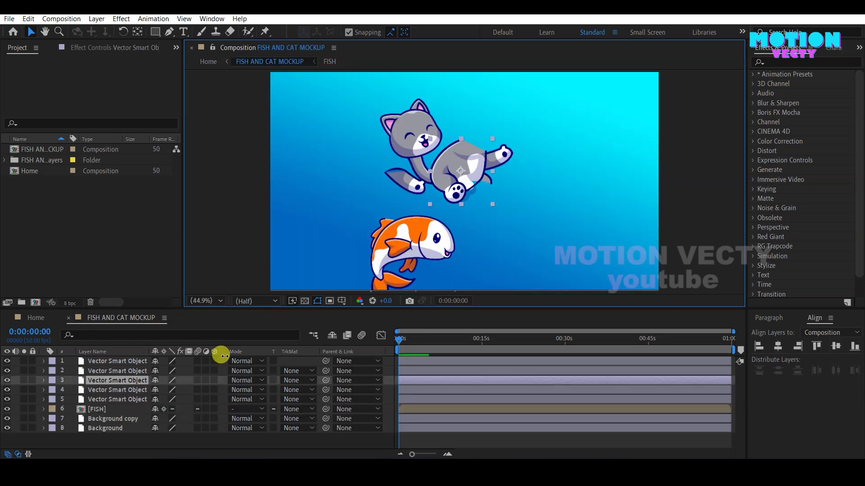
Undo the cat and fish moves so the cat rides the fish, then select FISH
key(ctrl+z)
key(ctrl+z)
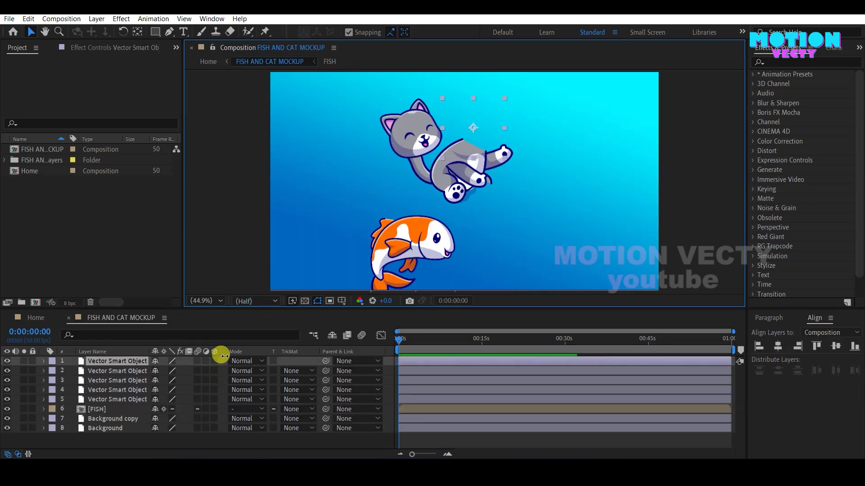
key(ctrl+z)
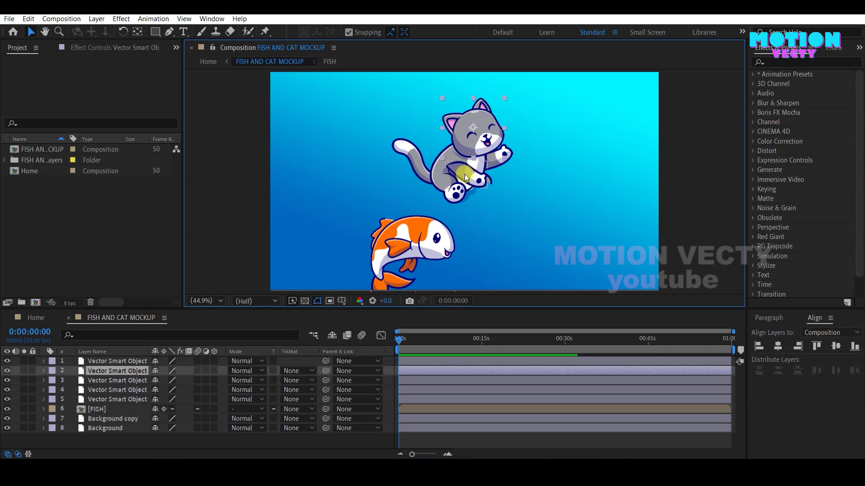
key(ctrl+z)
key(ctrl+z)
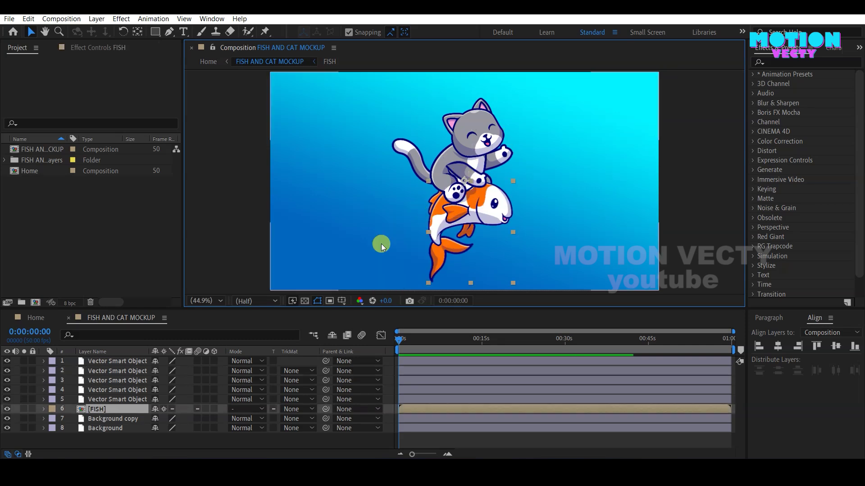
click(130, 438)
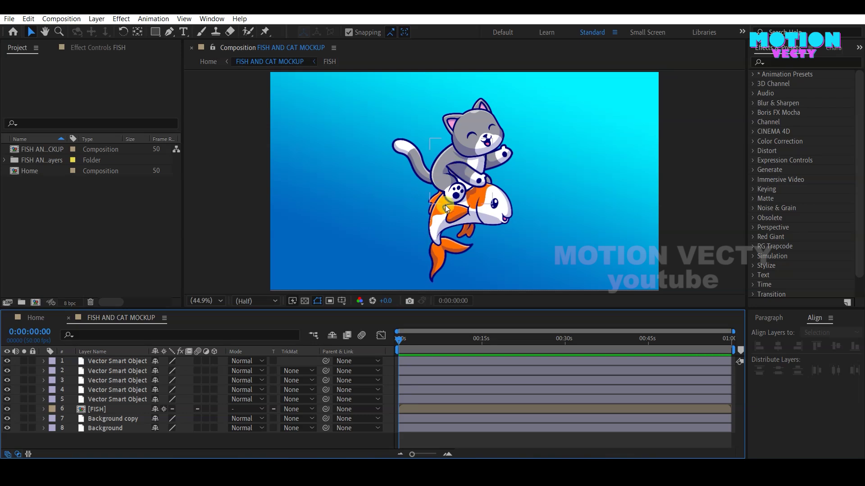
click(101, 362)
click(97, 409)
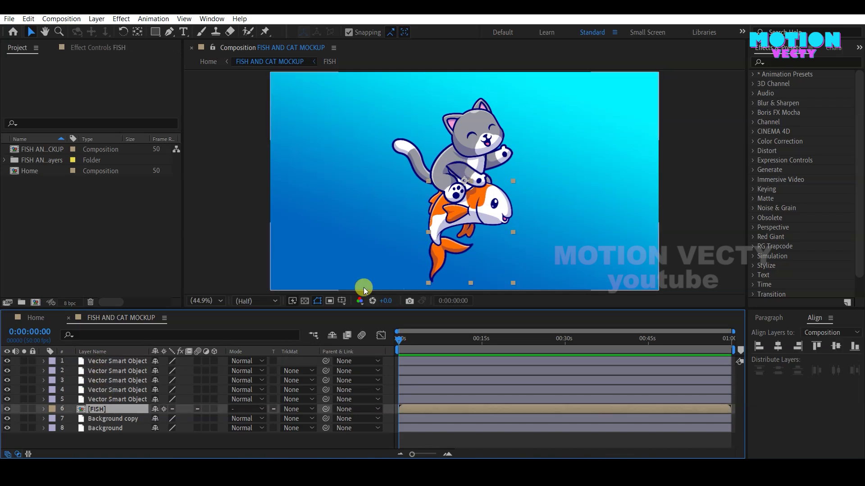
Hide the five cat layers and move the FISH anchor point to the middle of the fish body
drag(7, 362, 4, 396)
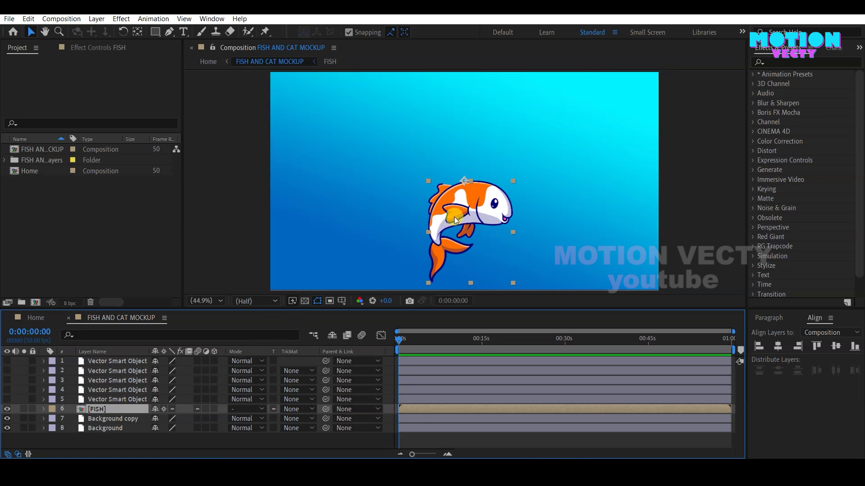
click(137, 31)
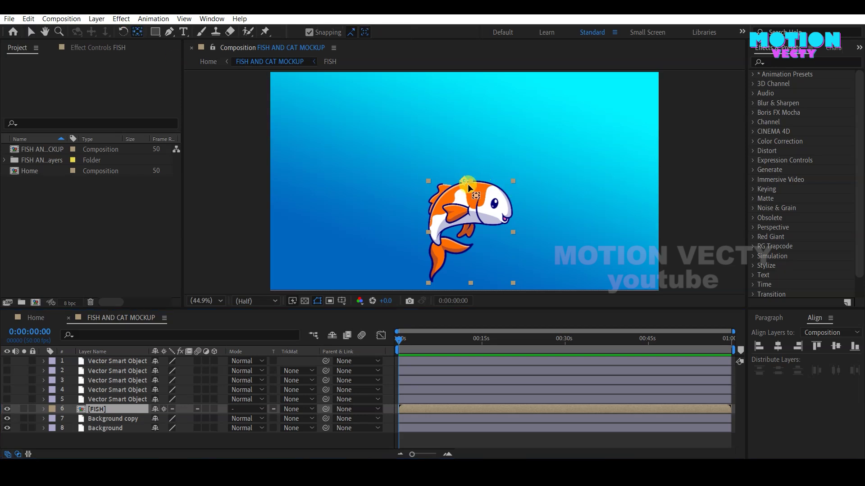
drag(466, 181, 466, 198)
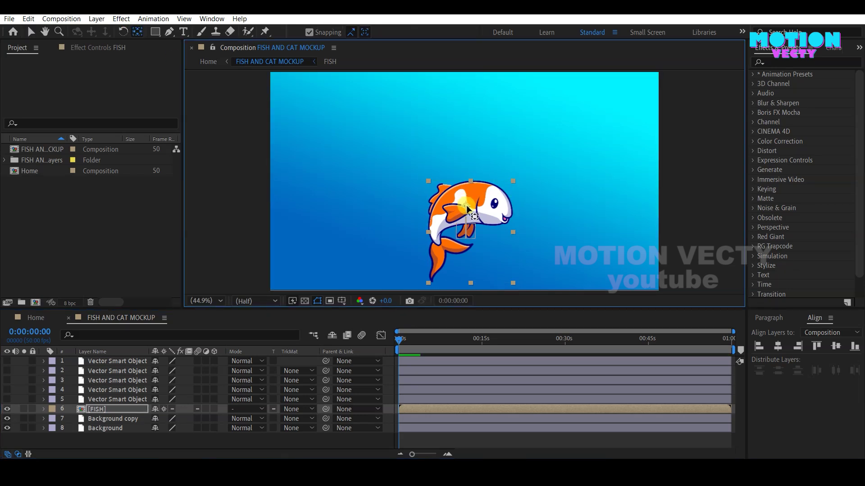
drag(469, 208, 470, 209)
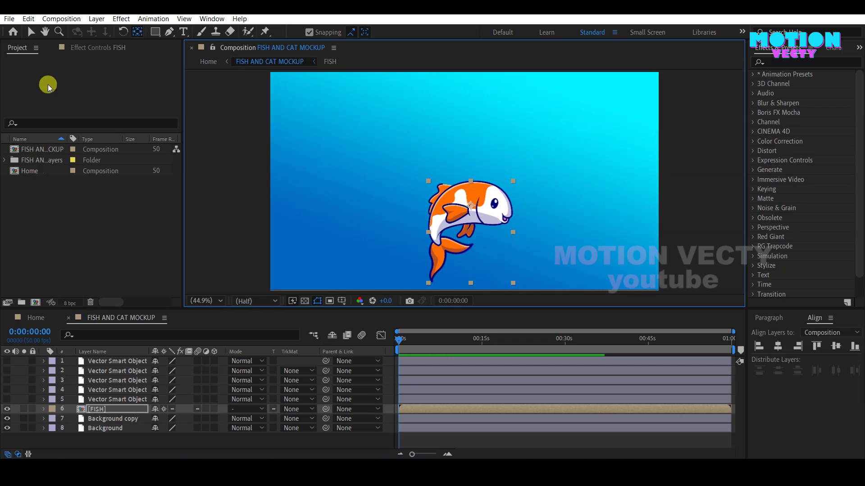
click(32, 32)
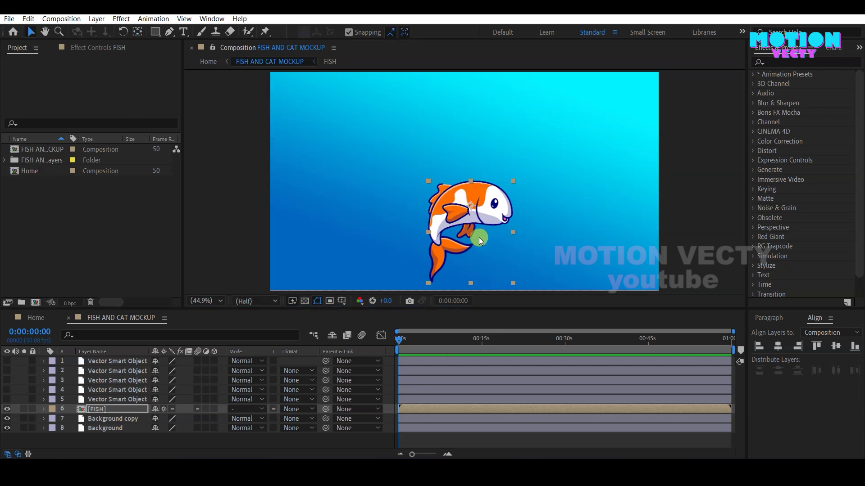
click(124, 405)
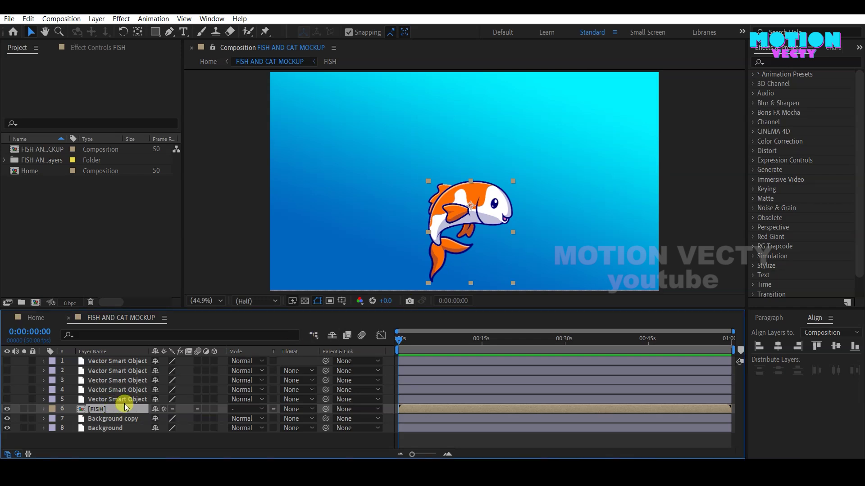
Set starting Position and Rotation keyframes on FISH at 0:00:00:00
key(p)
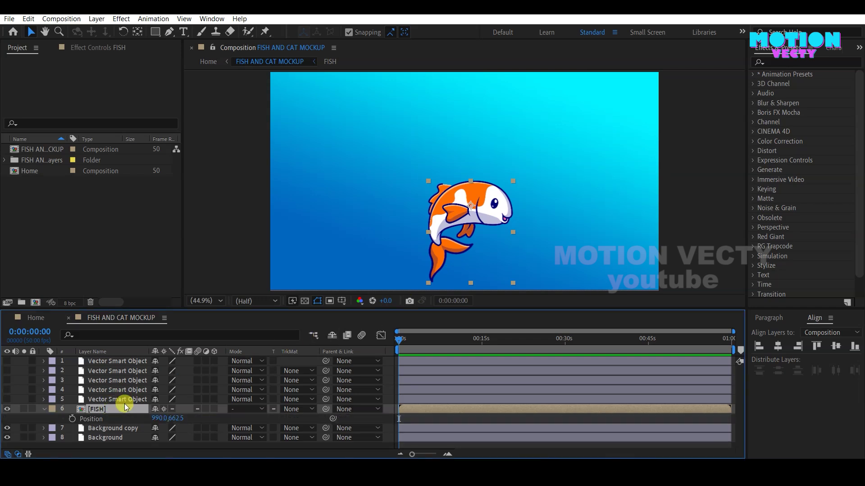
key(shift+r)
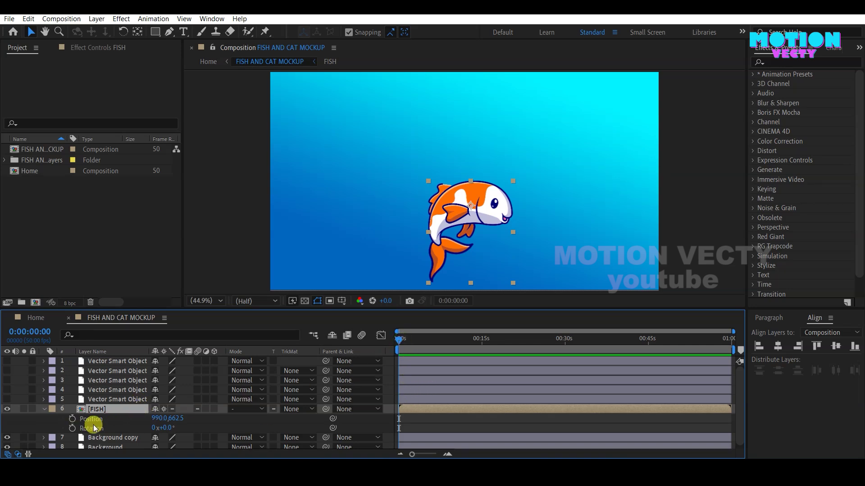
click(73, 419)
click(79, 429)
Add Position and Rotation keyframes on FISH at frame 0:00:00:31
key(equal)
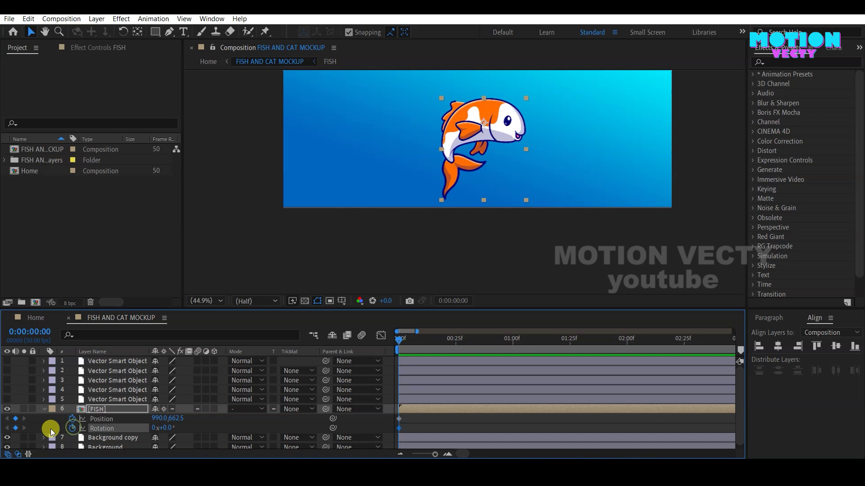
drag(426, 341, 471, 342)
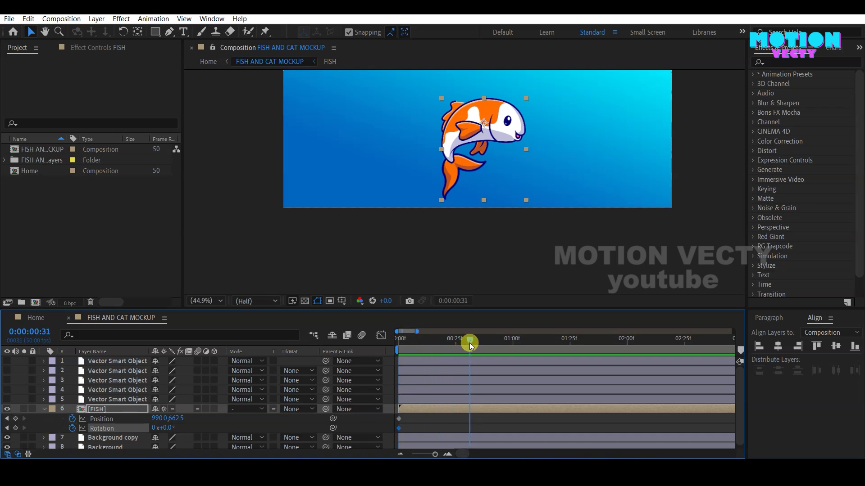
click(16, 429)
click(15, 418)
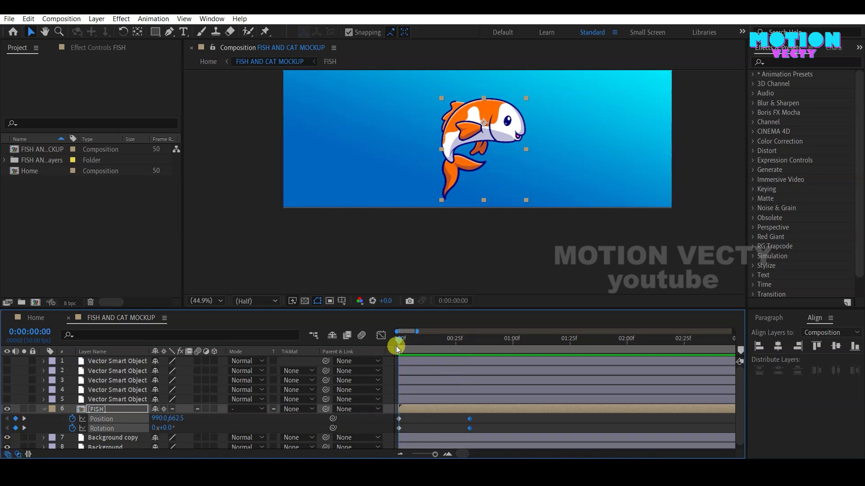
At frame 0, tilt the fish to -59° and place it below the frame
drag(166, 428, 136, 429)
mouse_move(488, 130)
mouse_down()
mouse_move(372, 238)
mouse_move(369, 256)
mouse_up()
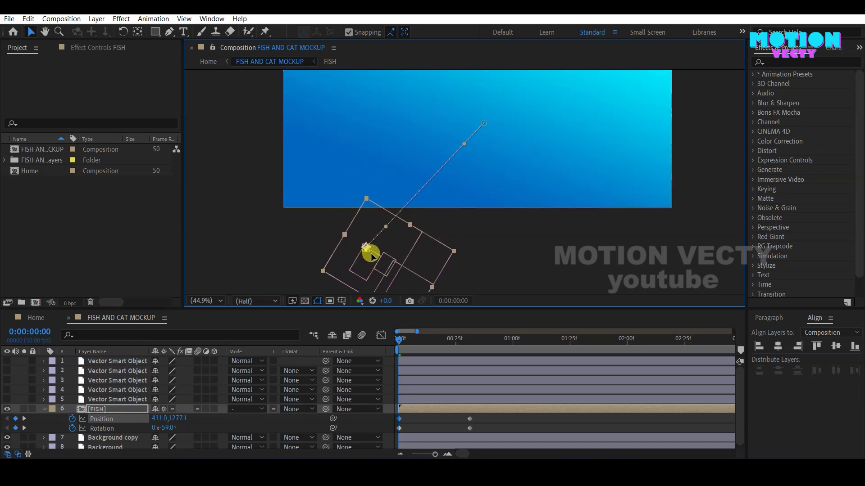
drag(369, 256, 377, 255)
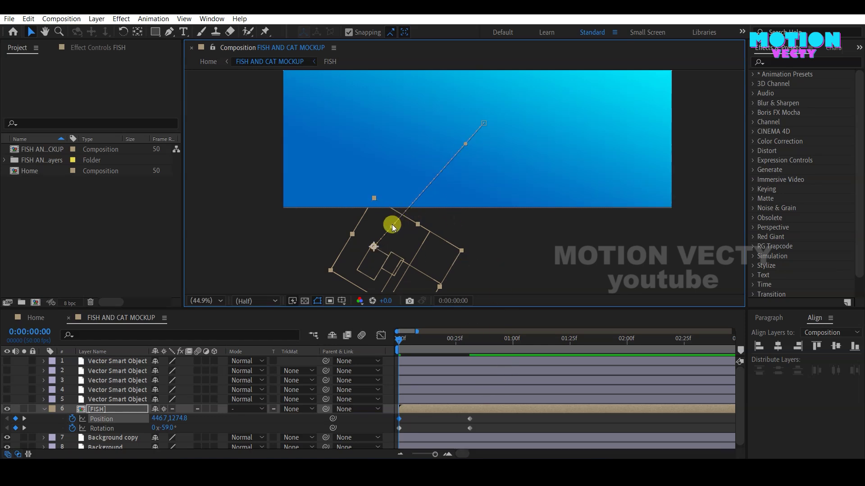
Bend the motion path handles into a leaping arc and select all FISH keyframes
drag(466, 145, 411, 131)
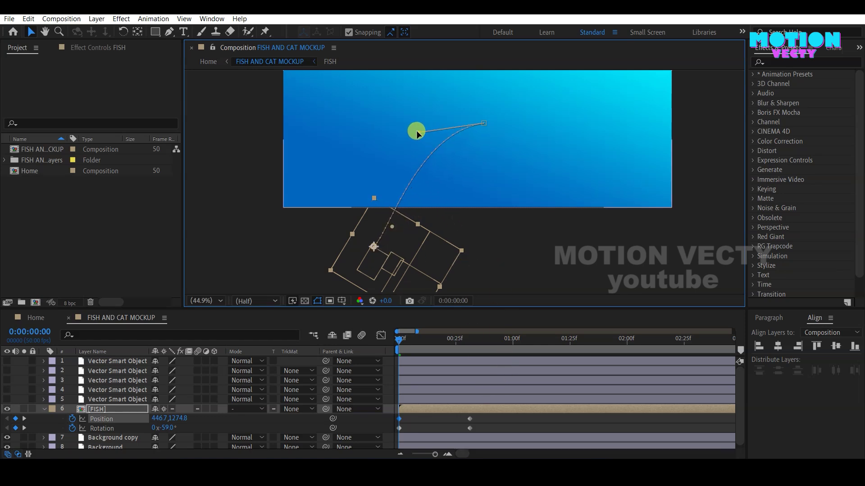
drag(390, 236, 358, 198)
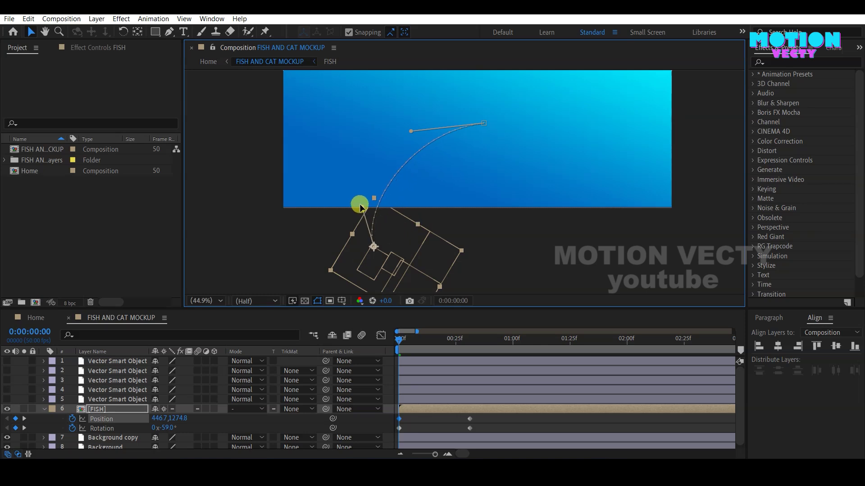
drag(364, 195, 352, 186)
drag(407, 143, 407, 123)
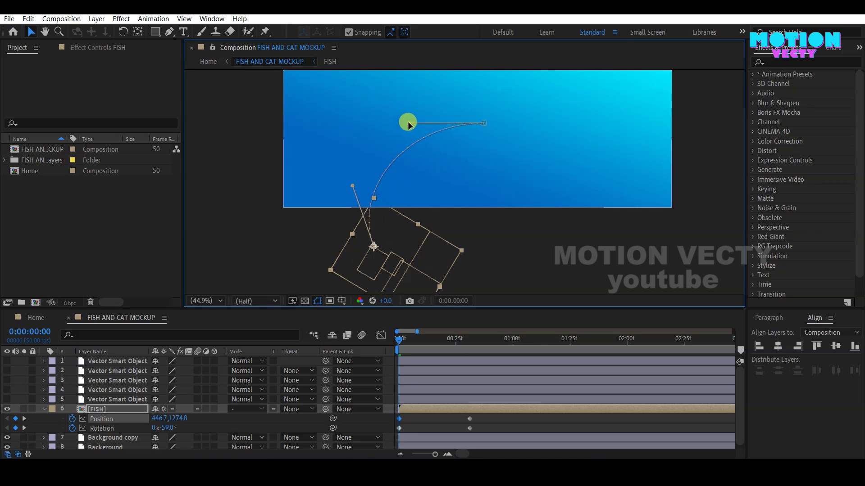
drag(408, 121, 407, 117)
drag(480, 414, 396, 431)
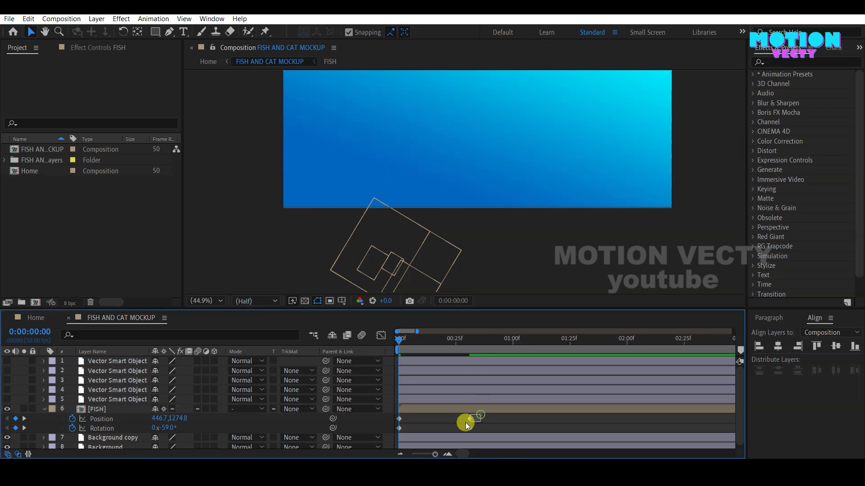
right_click(471, 421)
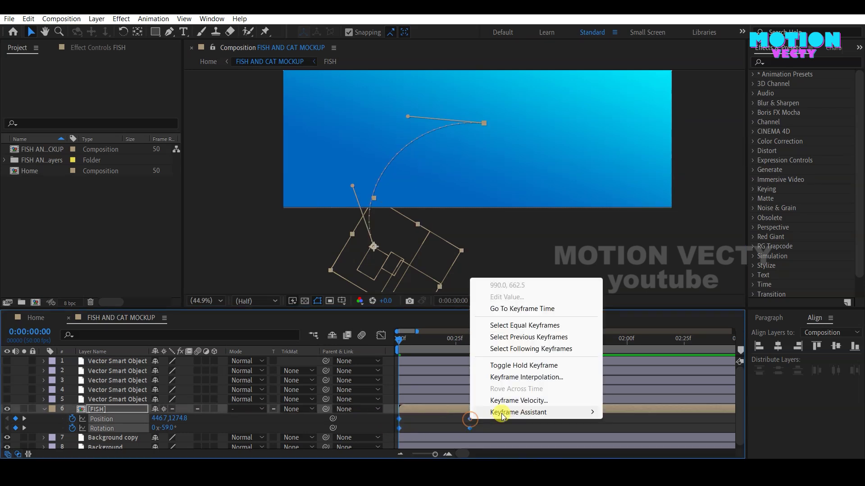
Apply Easy Ease, pull the end keyframe's influence left in the speed graph, and preview
mouse_move(500, 411)
click(647, 350)
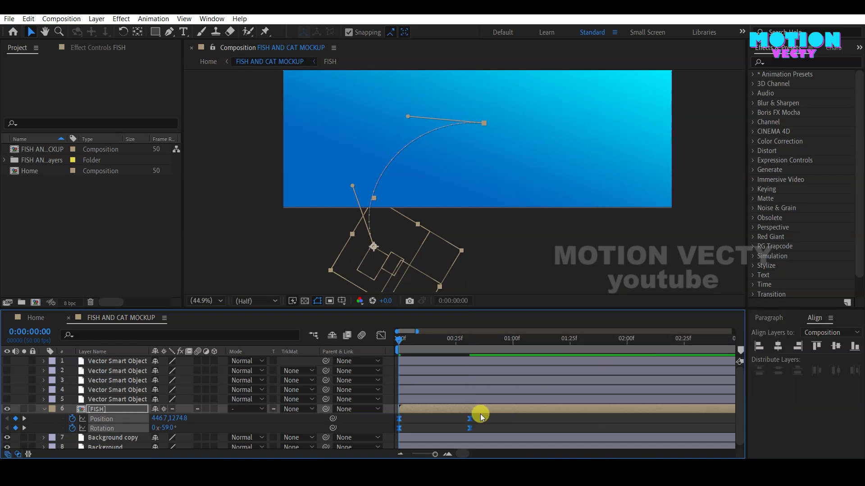
click(382, 336)
drag(491, 415, 397, 430)
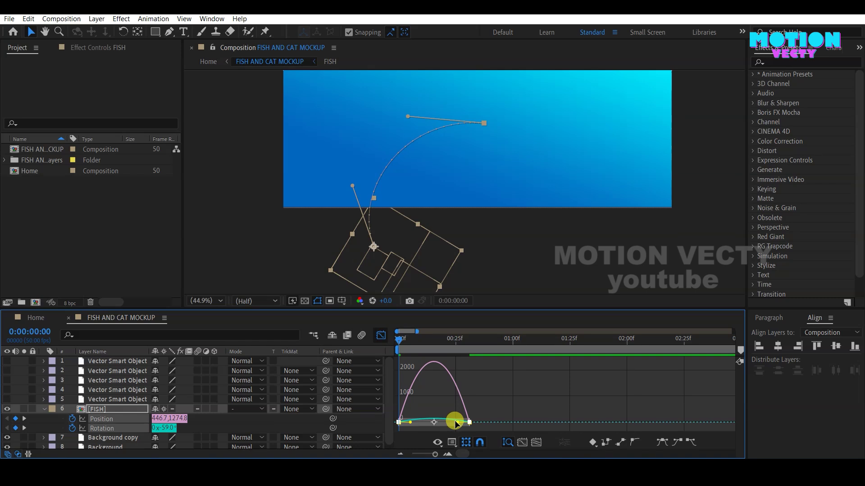
drag(457, 421, 427, 425)
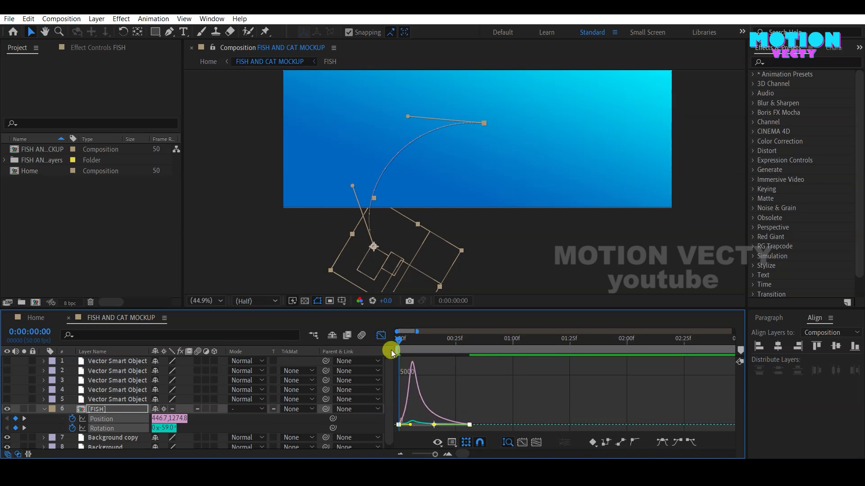
key(shift+F3)
click(486, 423)
key(space)
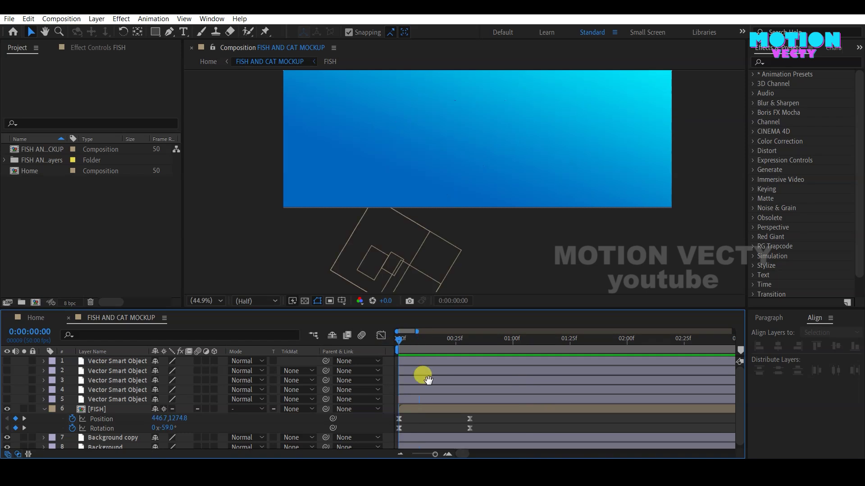
Shift the end Position and Rotation keyframes later and preview the jump from the start
click(480, 421)
mouse_move(468, 430)
mouse_down()
mouse_move(468, 419)
mouse_move(512, 419)
mouse_up()
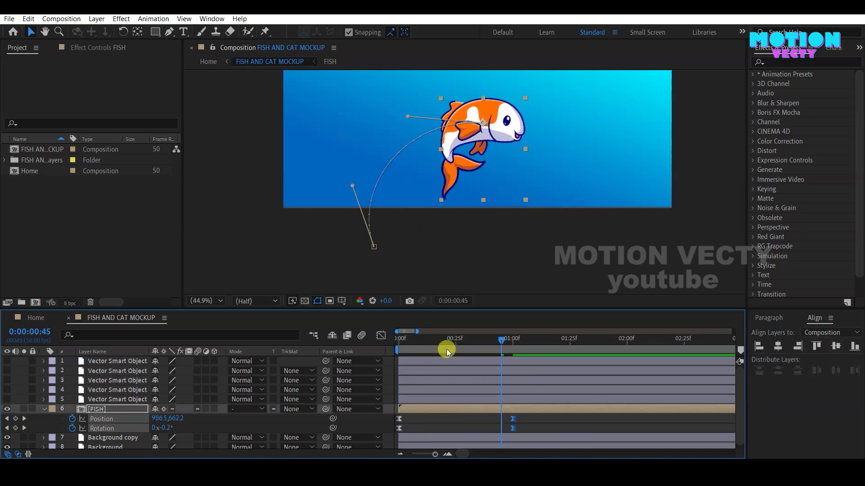
drag(432, 340, 398, 340)
key(space)
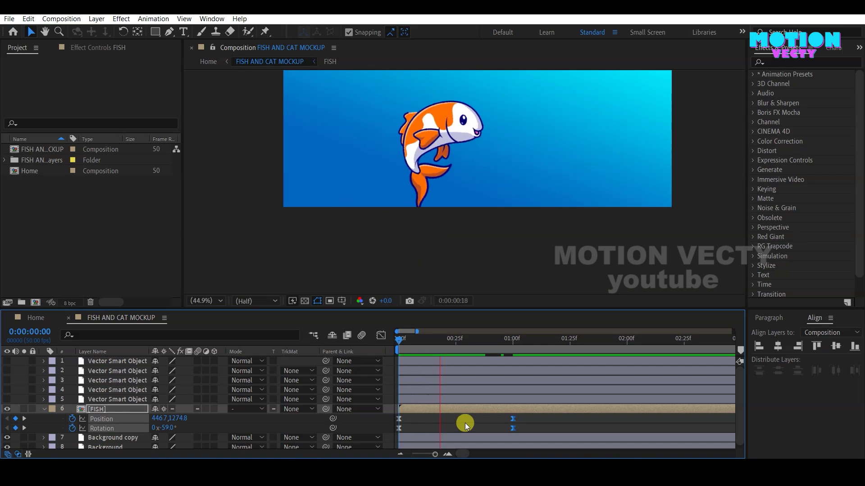
key(space)
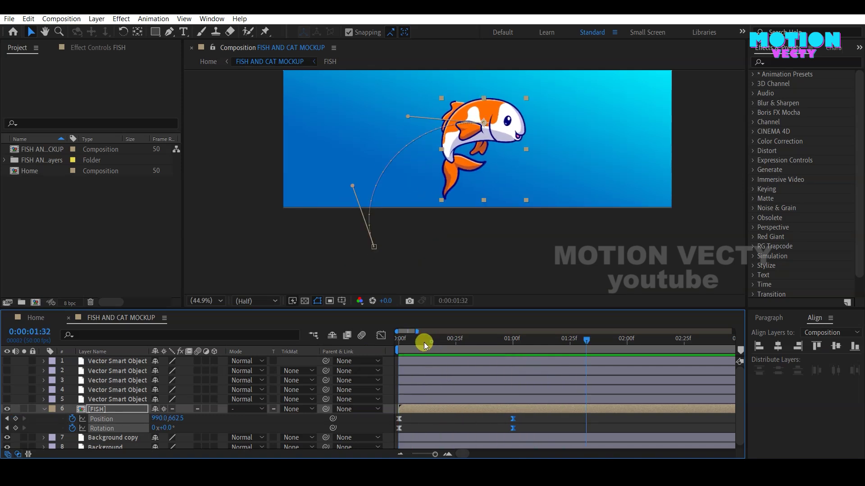
key(Home)
key(space)
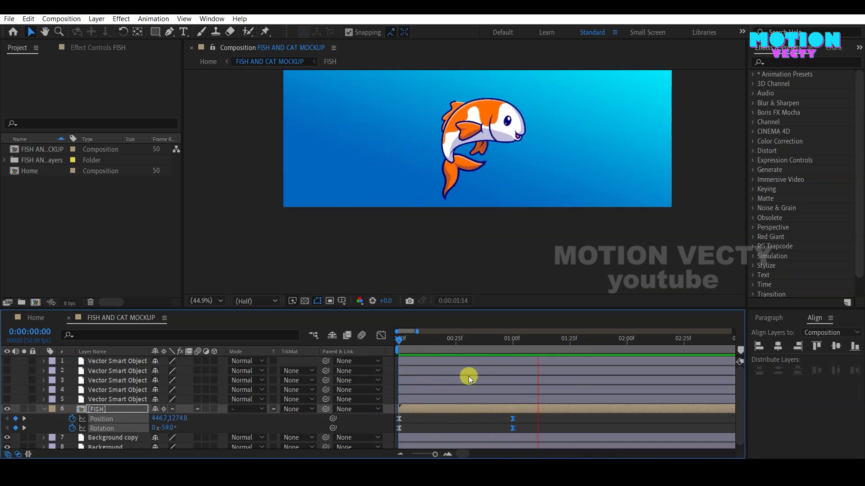
key(space)
Add Position and Rotation keyframes at the top of the arc around 0:00:01:11
drag(522, 343, 538, 342)
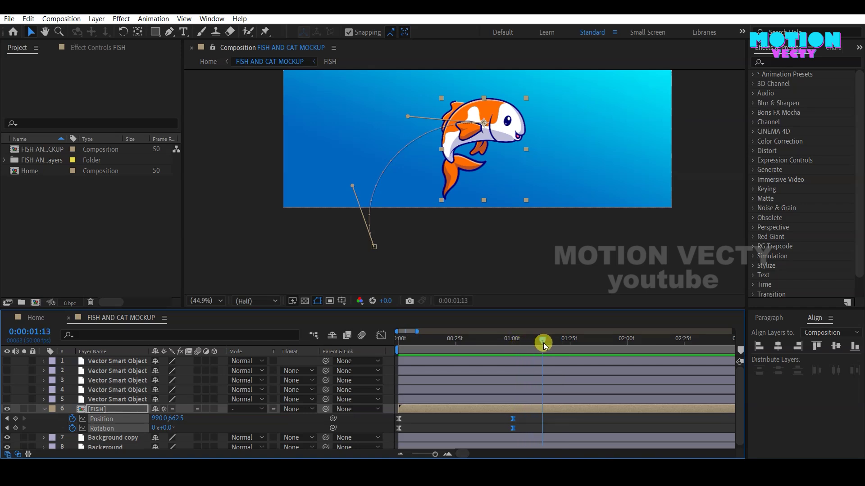
click(561, 422)
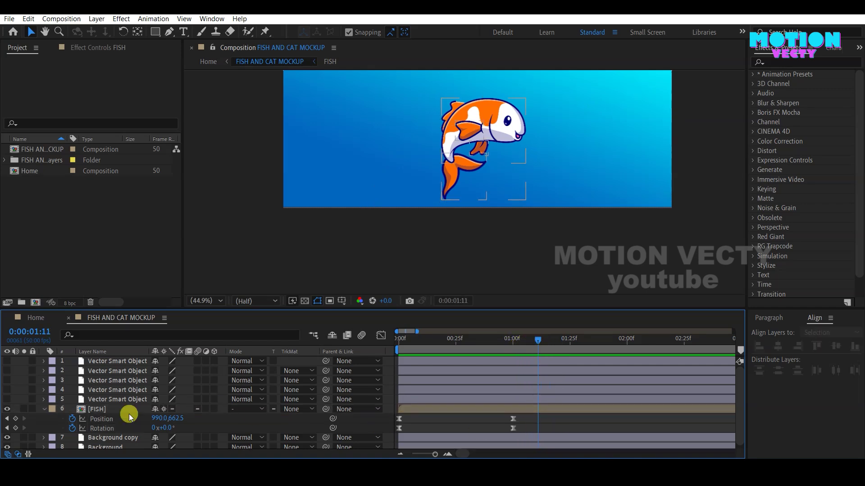
click(16, 418)
click(16, 428)
click(456, 194)
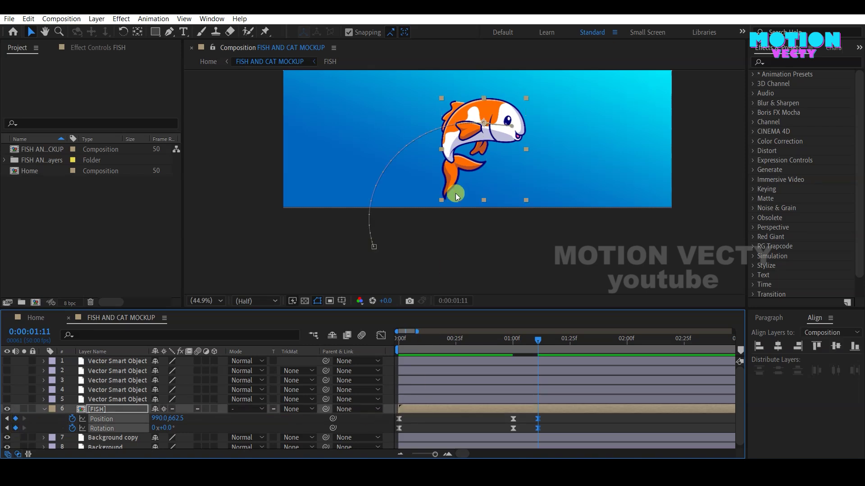
Adjust the motion path handle near the arc's top and settle the playhead at 1:11
mouse_move(520, 342)
mouse_down()
mouse_move(516, 356)
mouse_move(536, 351)
mouse_up()
click(520, 148)
click(169, 33)
click(512, 128)
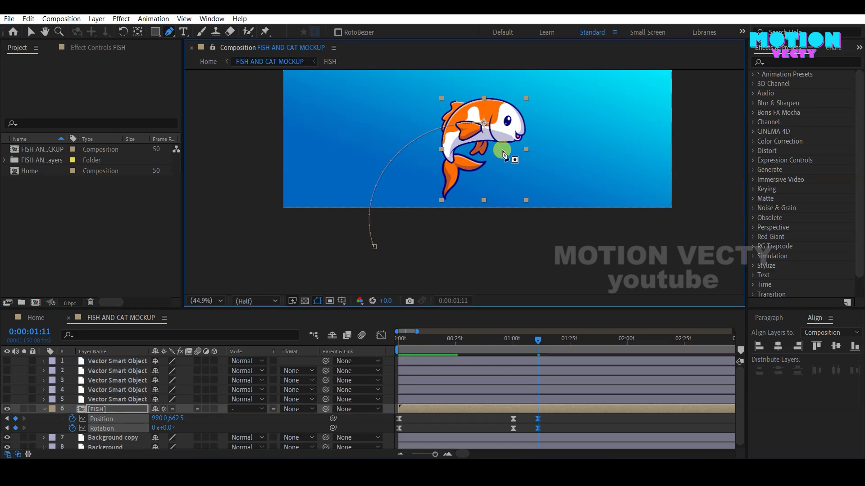
click(558, 417)
click(550, 404)
drag(528, 342, 539, 345)
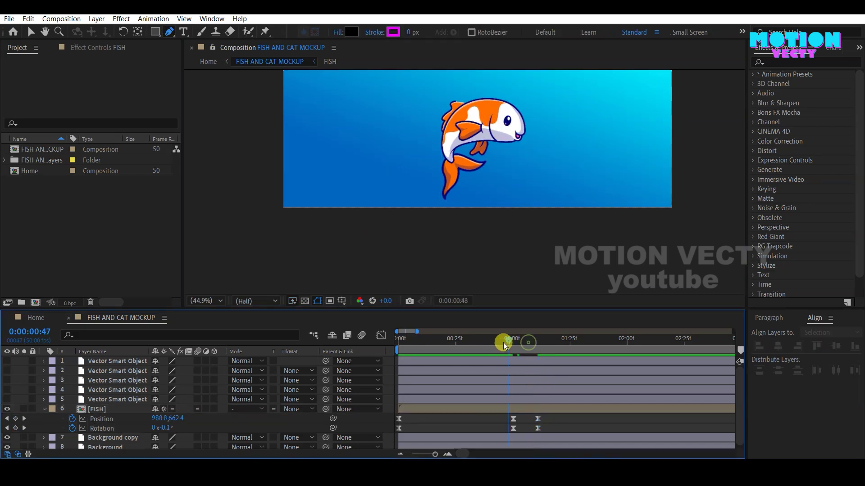
drag(538, 344, 537, 346)
Add Position and Rotation keyframes at 0:00:02:11 holding the top pose (990, 662.5; 0°)
drag(650, 348, 652, 347)
click(16, 418)
click(16, 429)
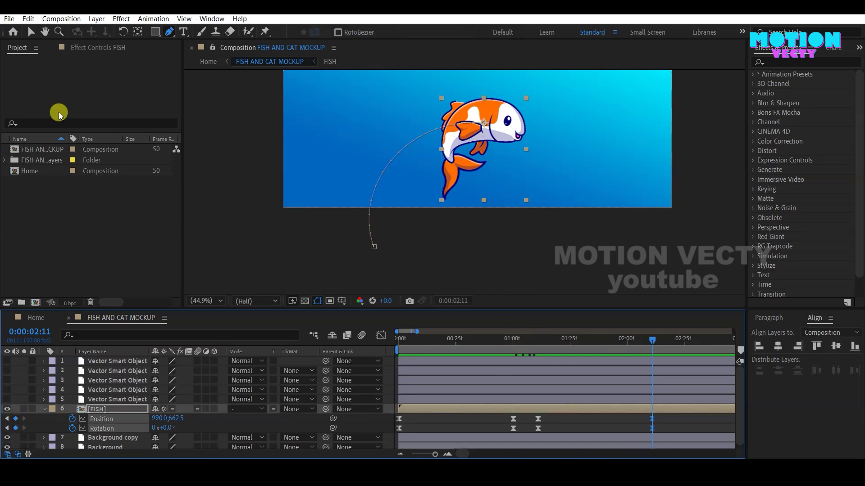
At 2:11, rotate the fish to 84° and move it down-right below the frame
click(31, 32)
click(654, 352)
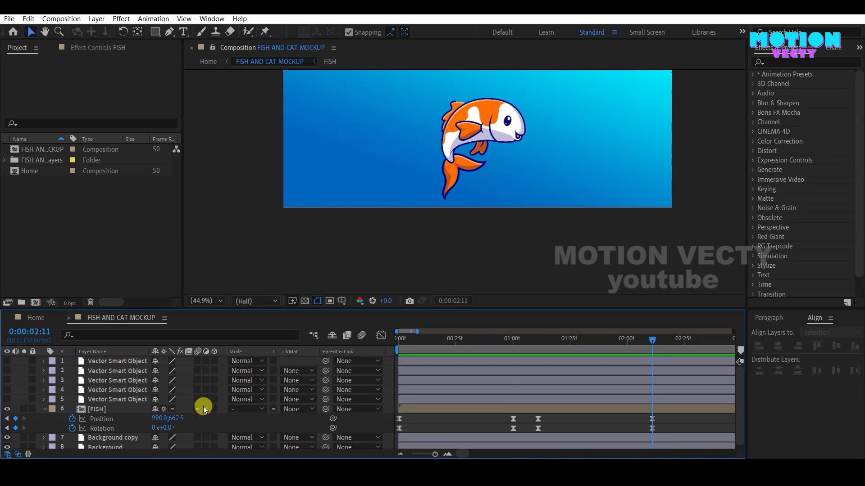
click(106, 410)
drag(165, 430, 211, 428)
mouse_move(503, 165)
mouse_down()
mouse_move(568, 209)
mouse_move(633, 288)
mouse_up()
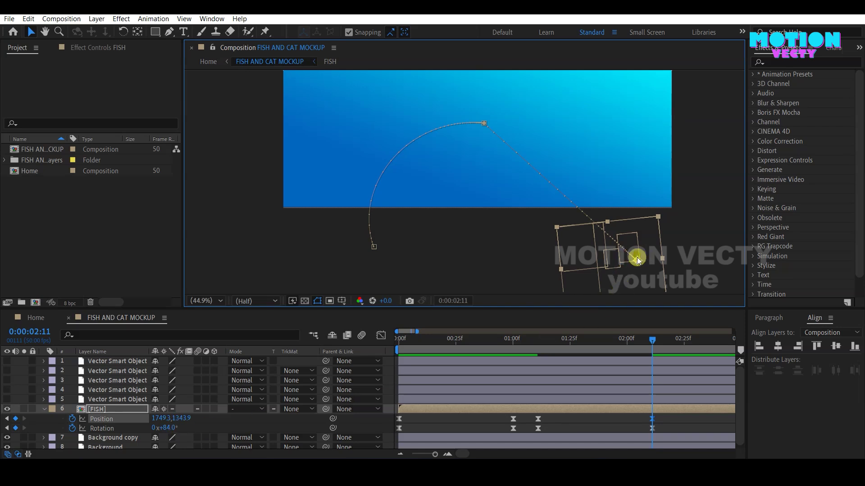
Curve the end of the fish's motion path and select all its keyframes for speed editing
click(170, 36)
drag(636, 260, 617, 170)
drag(601, 137, 594, 123)
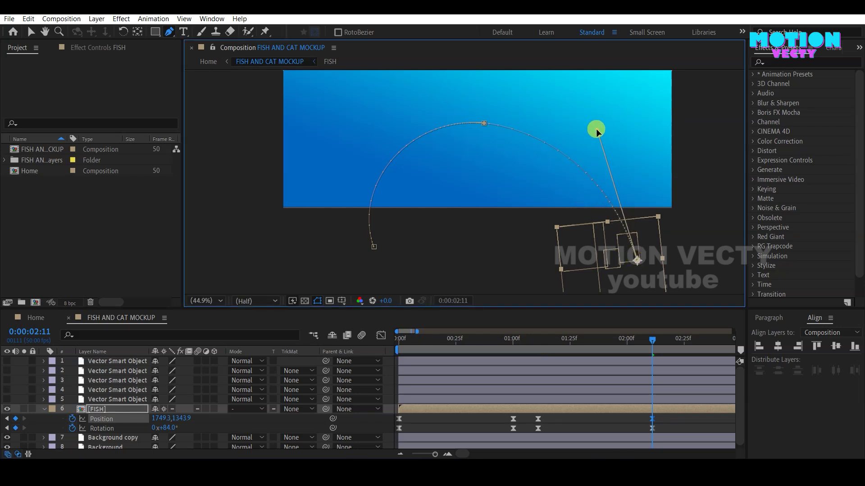
drag(593, 123, 599, 126)
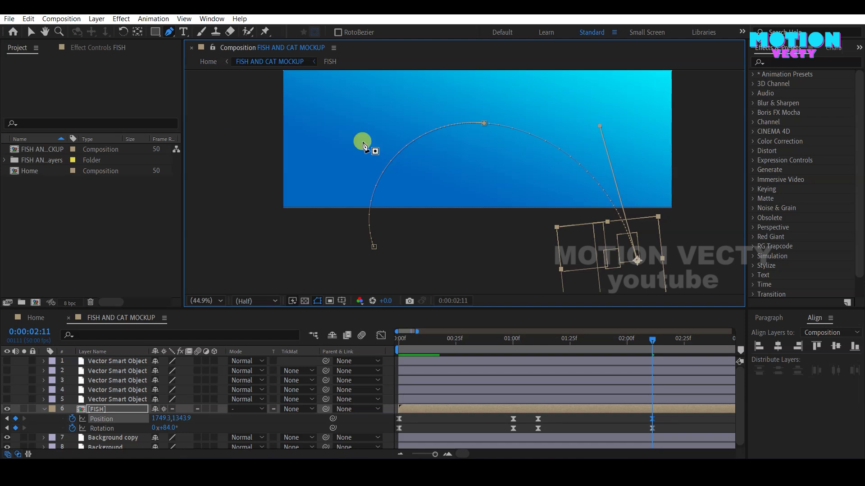
click(31, 32)
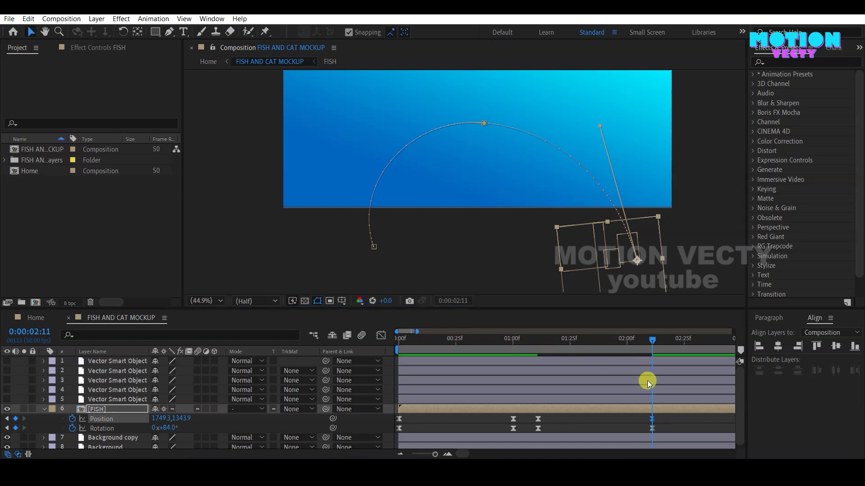
mouse_move(594, 343)
mouse_down()
mouse_move(573, 350)
mouse_move(589, 347)
mouse_up()
drag(664, 420, 534, 436)
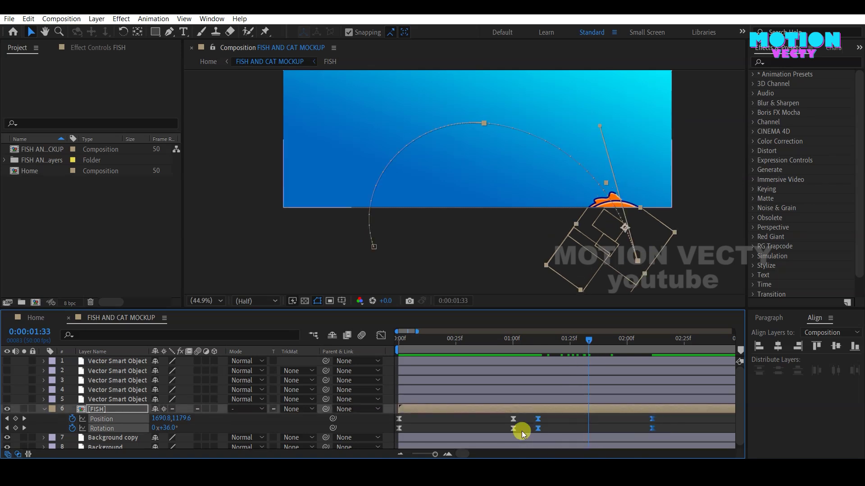
click(380, 335)
Drag the keyframe influence handles so the fish's speed peak becomes a smooth eased arc
key(j)
drag(595, 422, 626, 422)
mouse_move(559, 407)
mouse_down()
mouse_move(508, 433)
mouse_move(593, 424)
mouse_up()
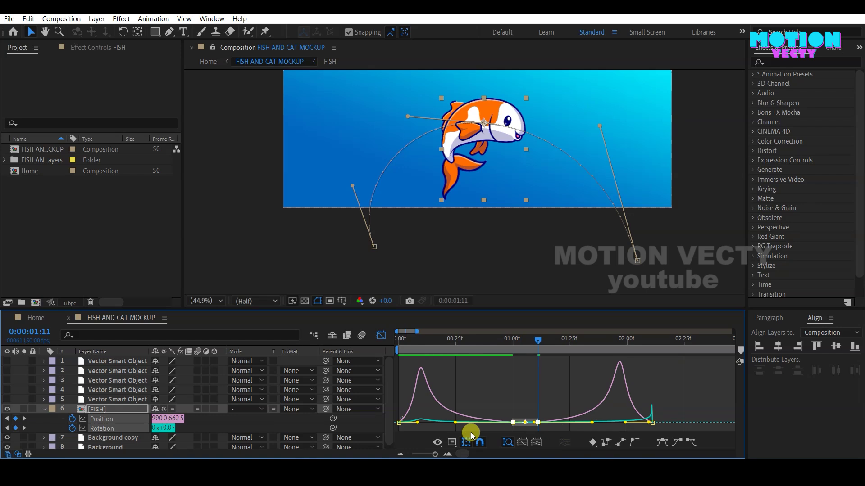
Preview the eased fish animation from the start, then go to the 2:11 keyframe
drag(537, 341, 399, 340)
key(space)
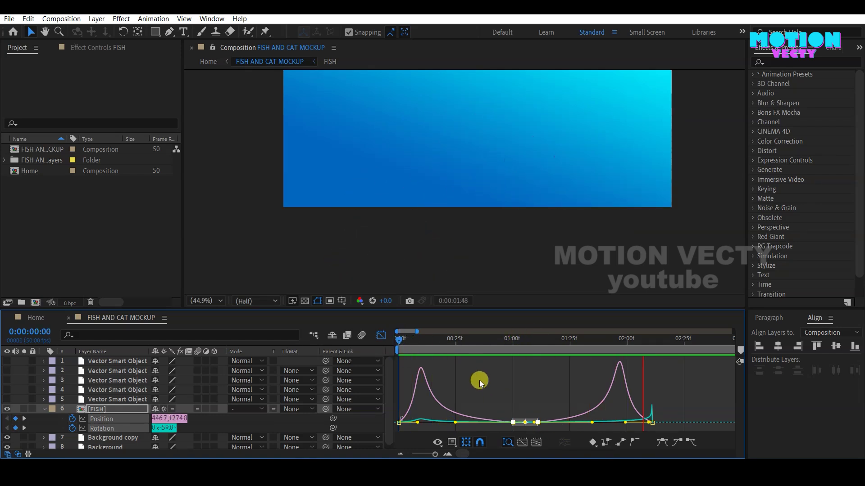
click(381, 336)
key(space)
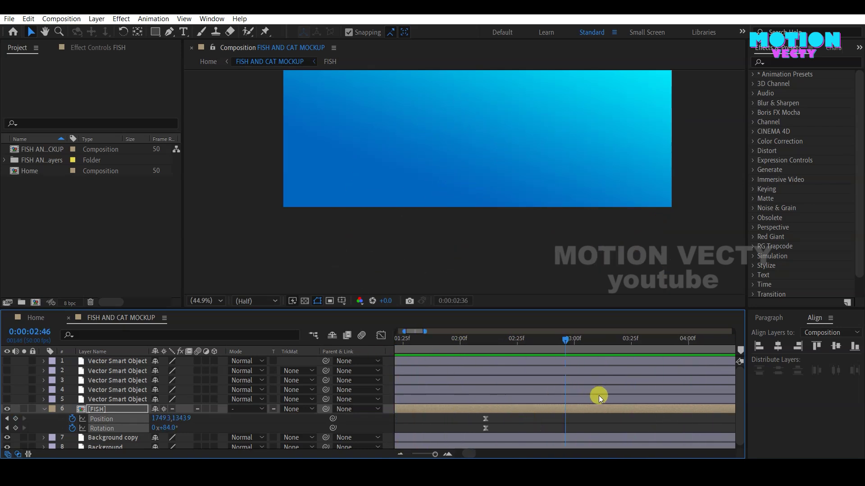
key(space)
drag(490, 423, 658, 424)
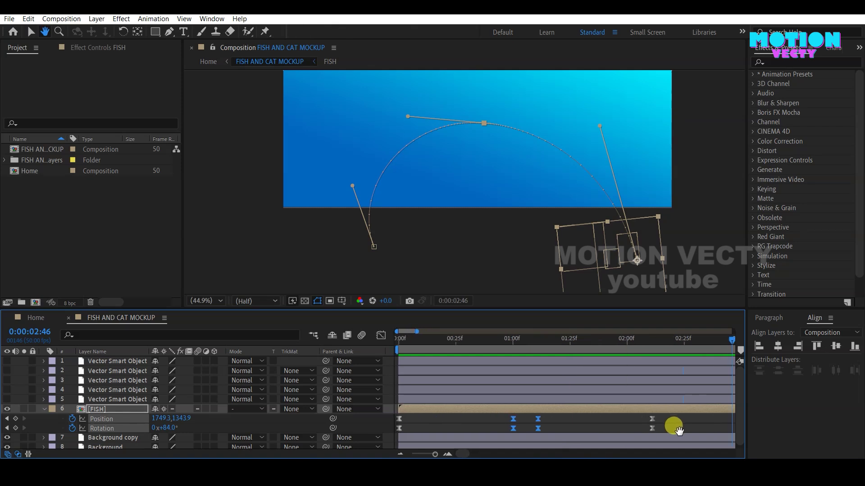
click(651, 345)
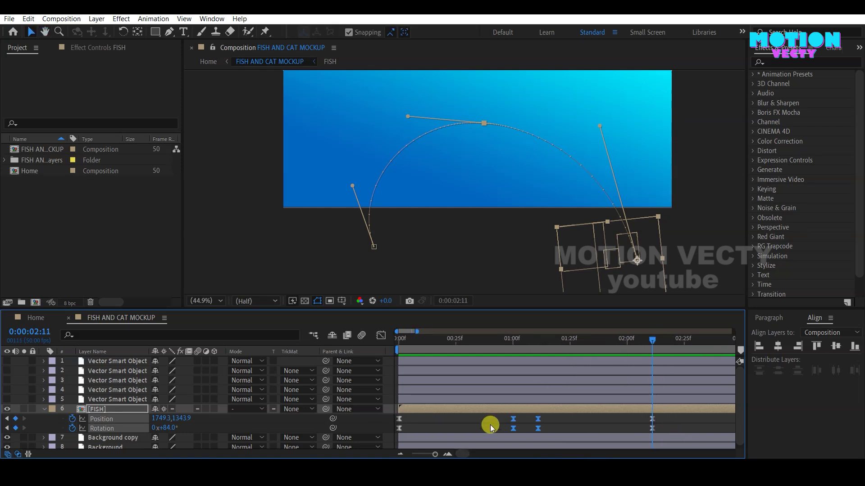
At 2:11, rotate the fish to 113°, lower it to 1707.0, 1450.8, reshape the path end, and preview
click(464, 425)
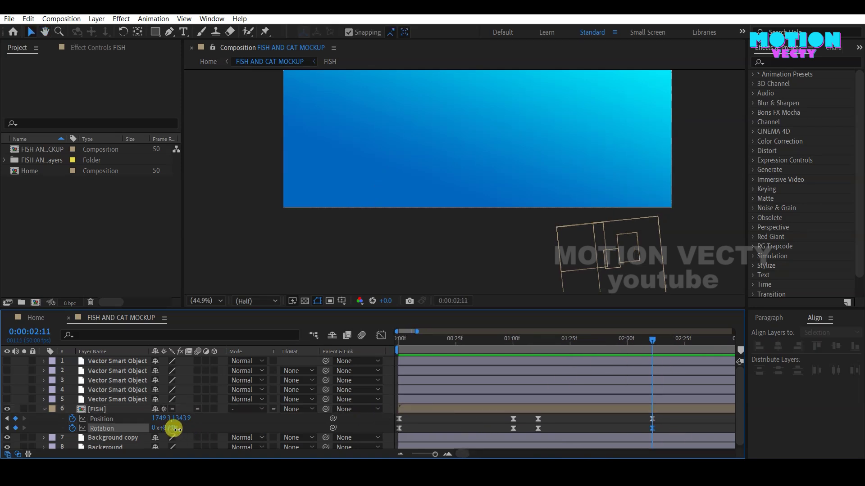
drag(174, 428, 187, 429)
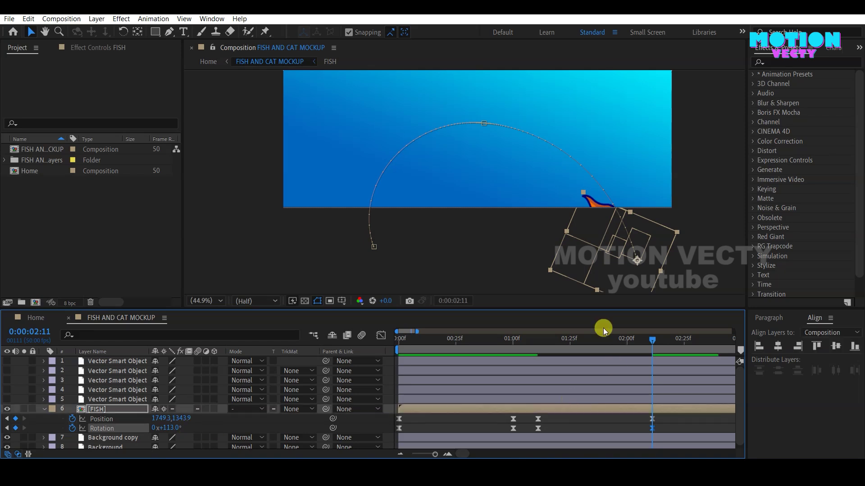
drag(637, 263, 628, 283)
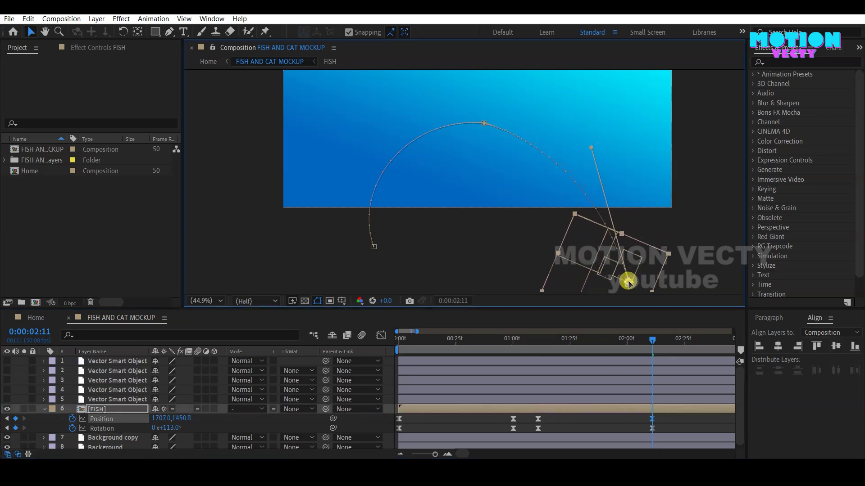
drag(592, 149, 611, 120)
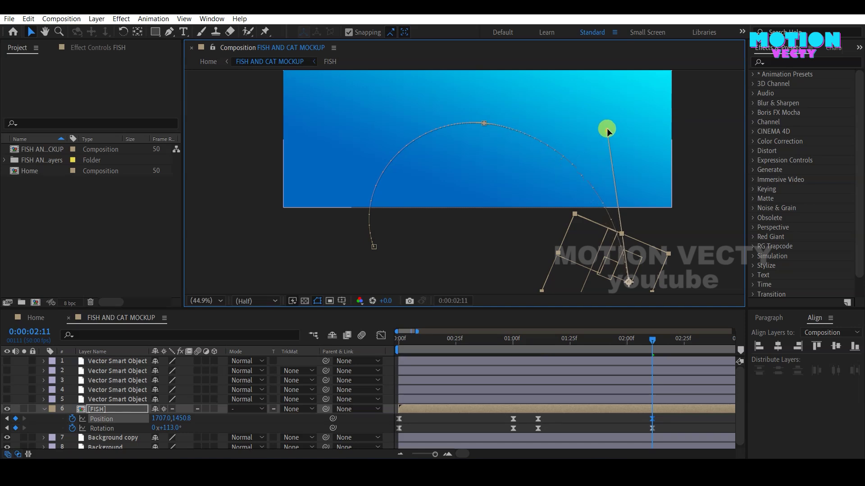
drag(448, 343, 379, 350)
click(439, 417)
key(space)
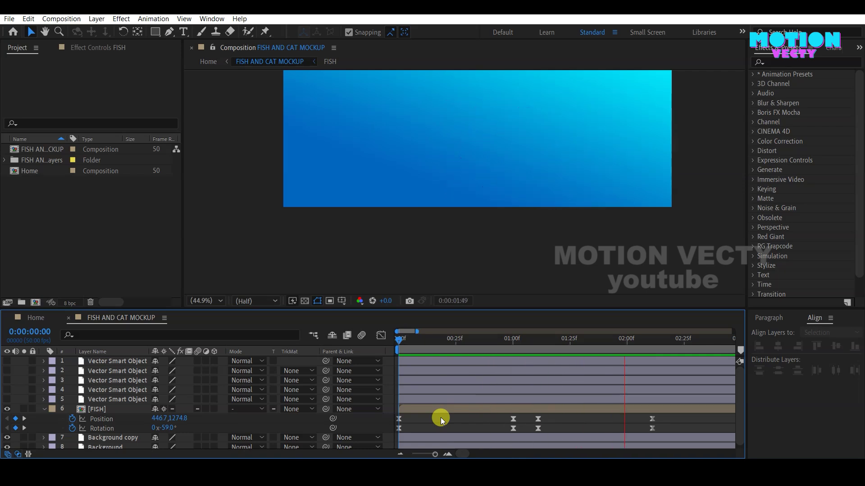
Stop the preview and add composition marker 1 at 1:00
key(space)
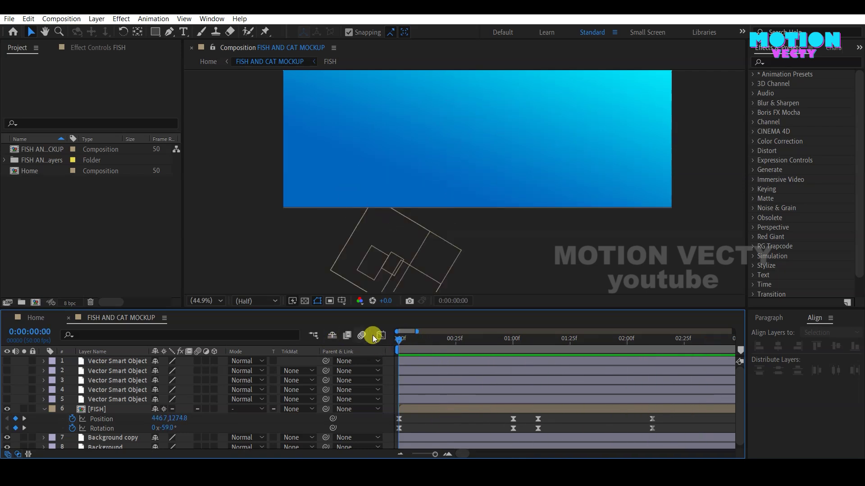
click(514, 340)
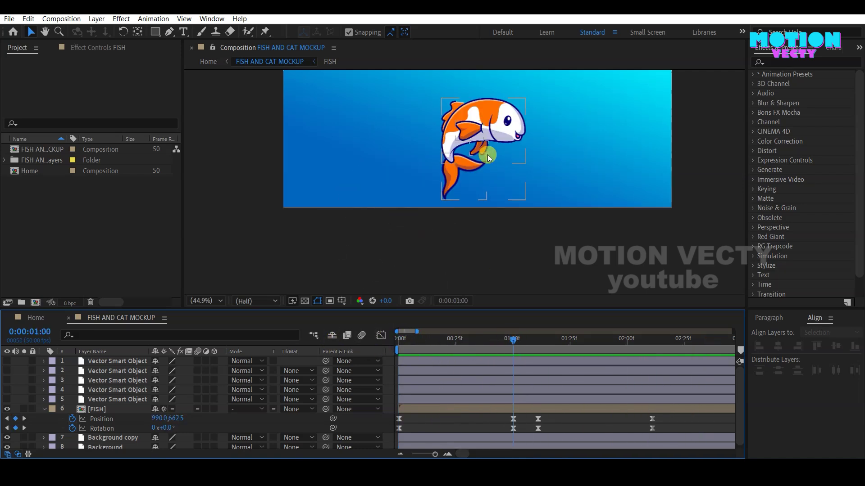
key(h)
drag(491, 201, 501, 200)
key(v)
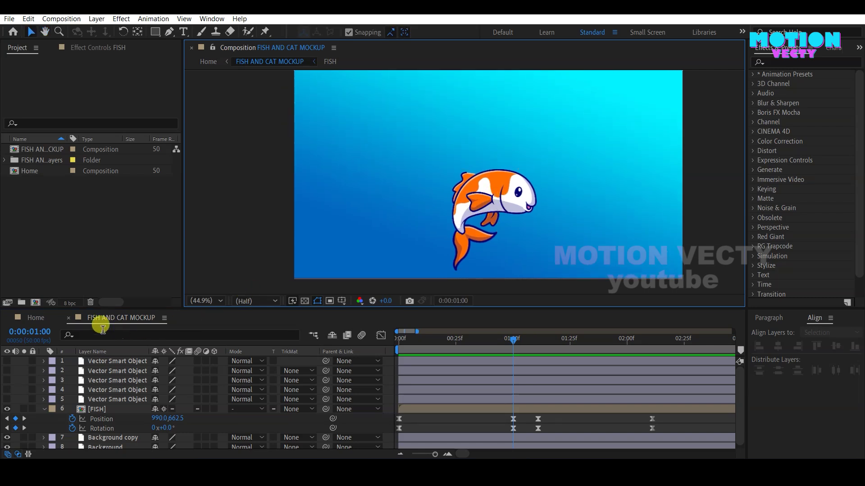
key(F2)
drag(740, 352, 594, 350)
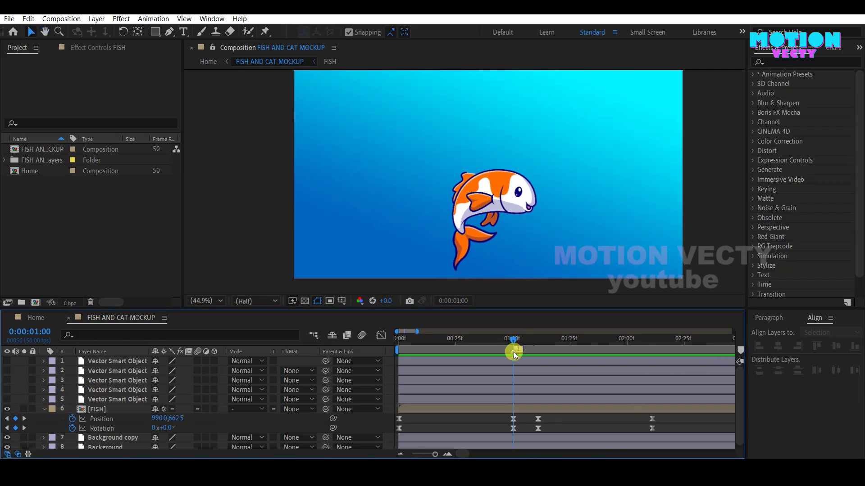
Add composition marker 2 at 1:11
click(537, 342)
drag(742, 350, 538, 350)
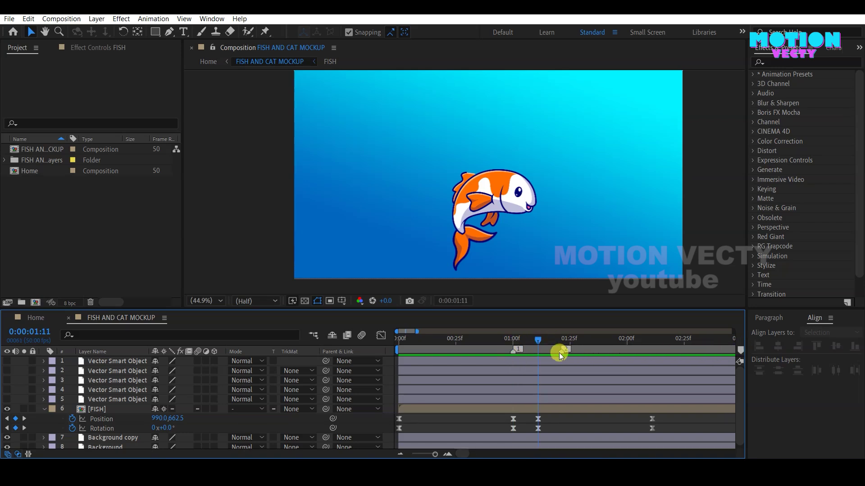
click(556, 421)
click(201, 359)
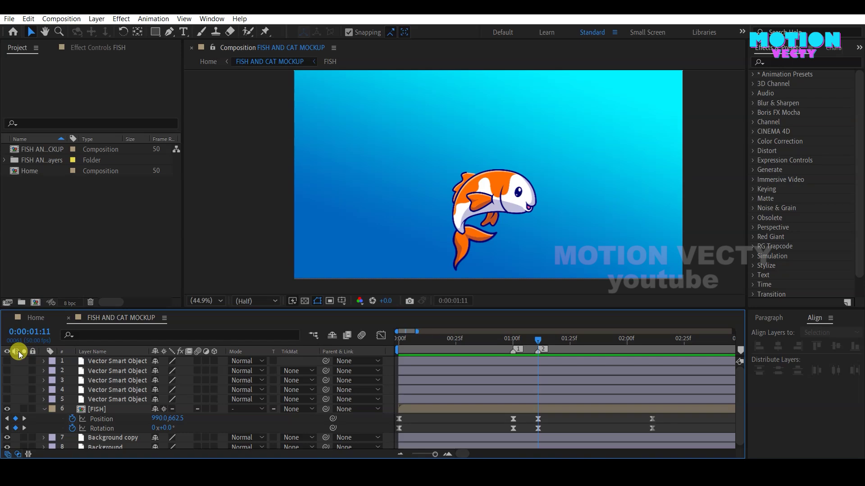
Turn on visibility for cat layers 1–5 and scrub the timeline to check the ride
drag(8, 361, 11, 396)
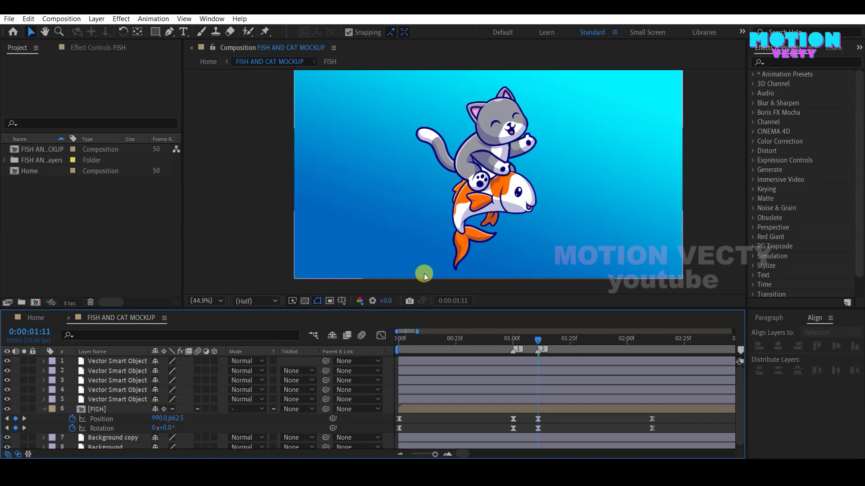
key(j)
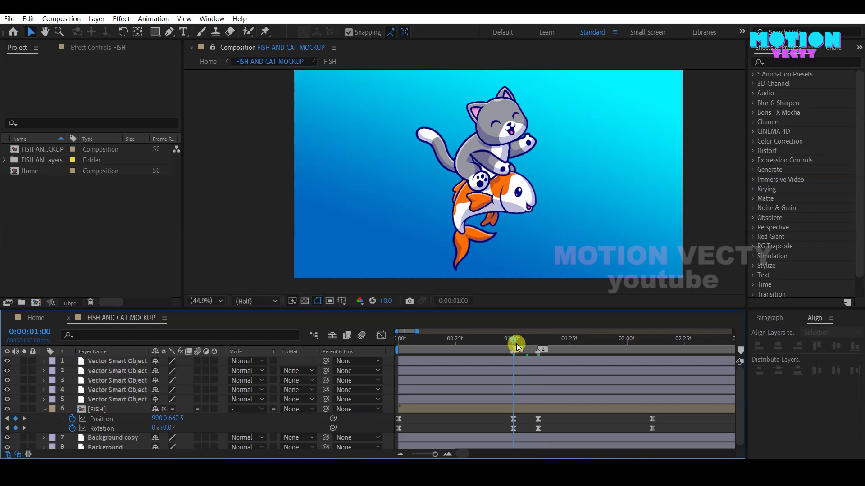
mouse_move(522, 348)
mouse_down()
mouse_move(414, 350)
mouse_move(584, 349)
mouse_up()
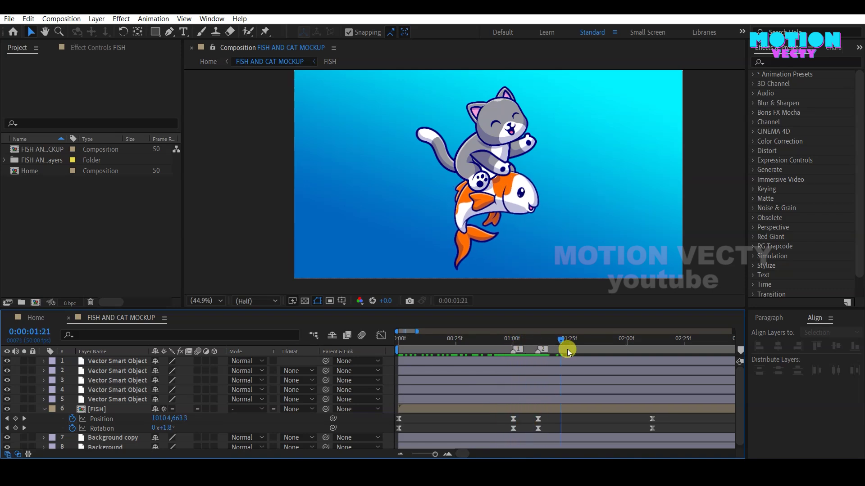
drag(585, 350, 591, 349)
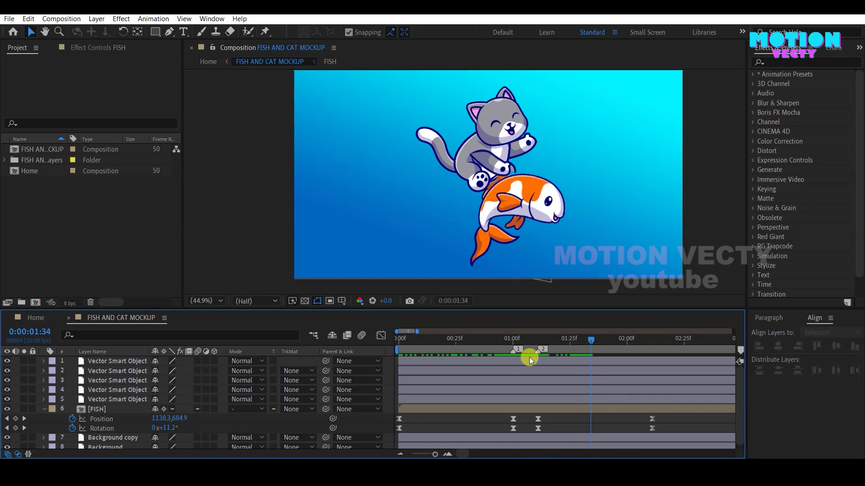
Select the cat's paw layer, show its Rotation, and zoom the viewer in on the paw
click(553, 400)
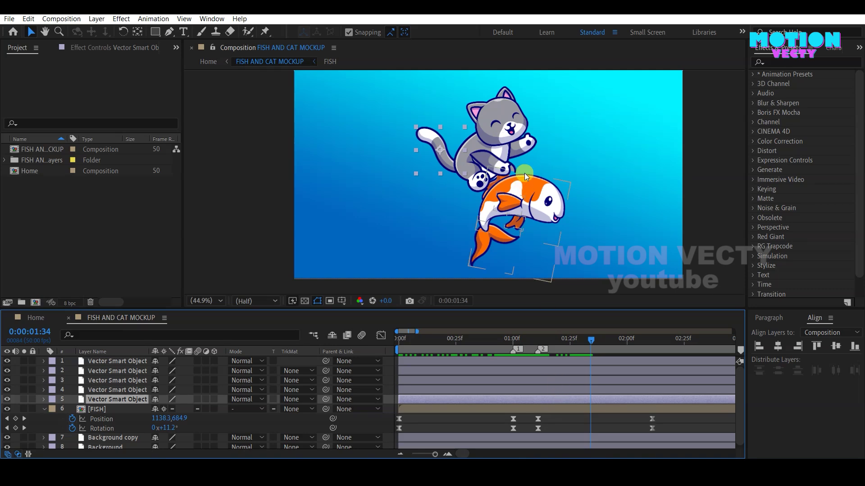
click(532, 145)
key(r)
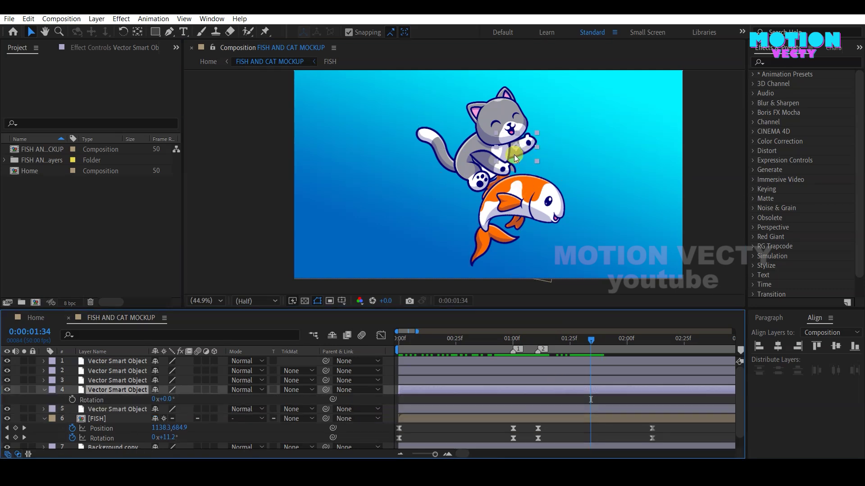
scroll(514, 155, up, 1)
scroll(516, 172, up, 1)
scroll(518, 185, up, 1)
scroll(520, 198, up, 1)
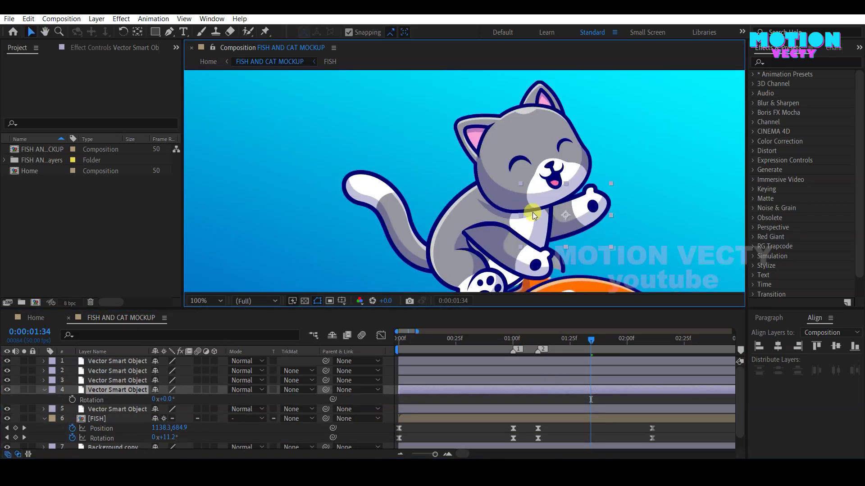
drag(533, 213, 478, 174)
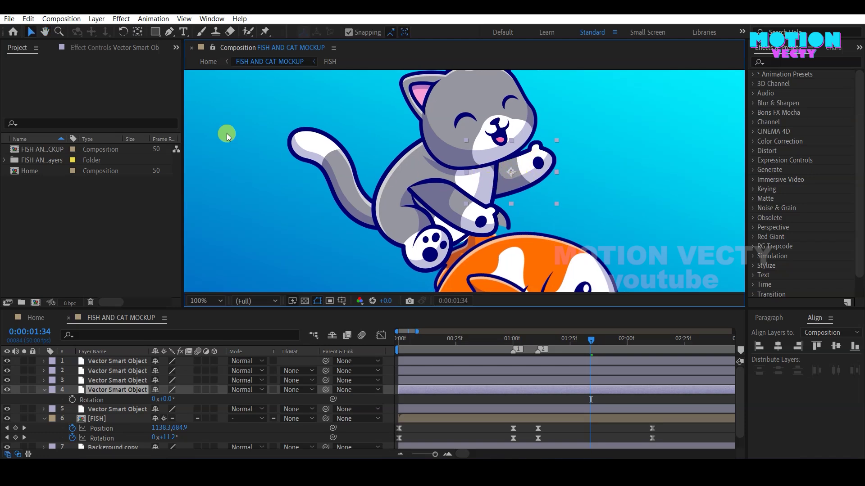
Solo the paw layer and move its anchor point to the paw's left end
click(137, 31)
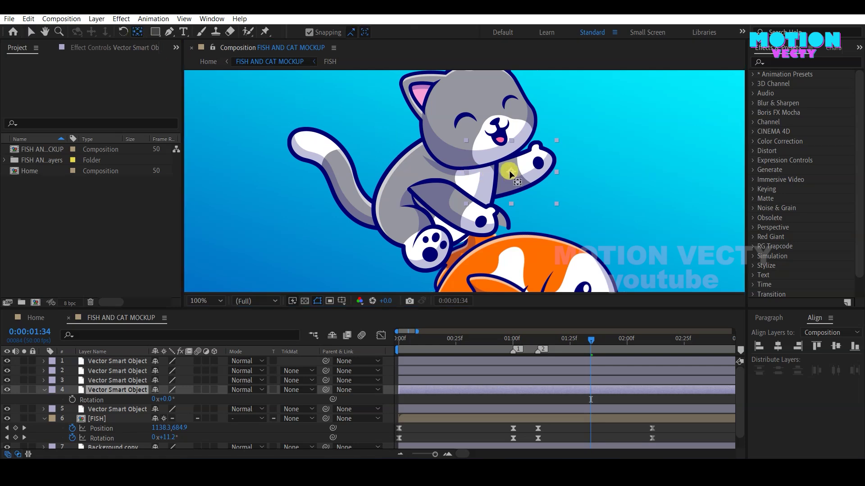
click(24, 390)
mouse_move(512, 174)
mouse_down()
mouse_move(472, 182)
mouse_move(466, 172)
mouse_up()
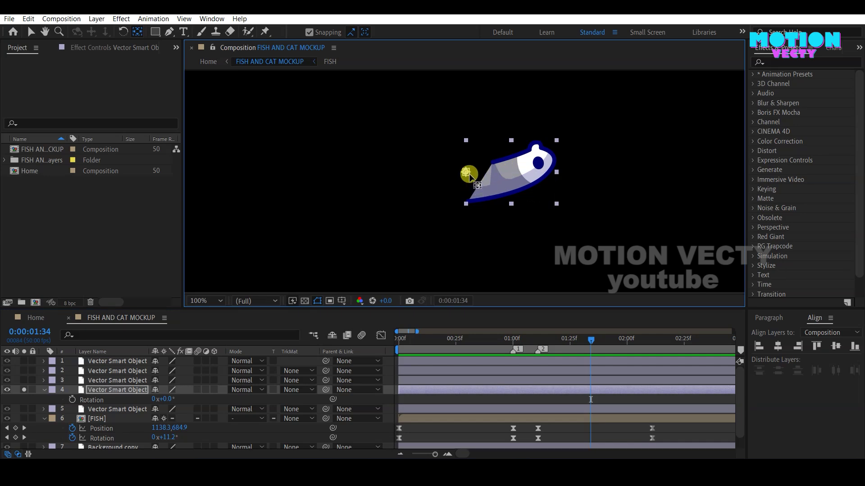
Add three Rotation keyframes on the paw at 1:34, 1:39 and 1:44
click(33, 34)
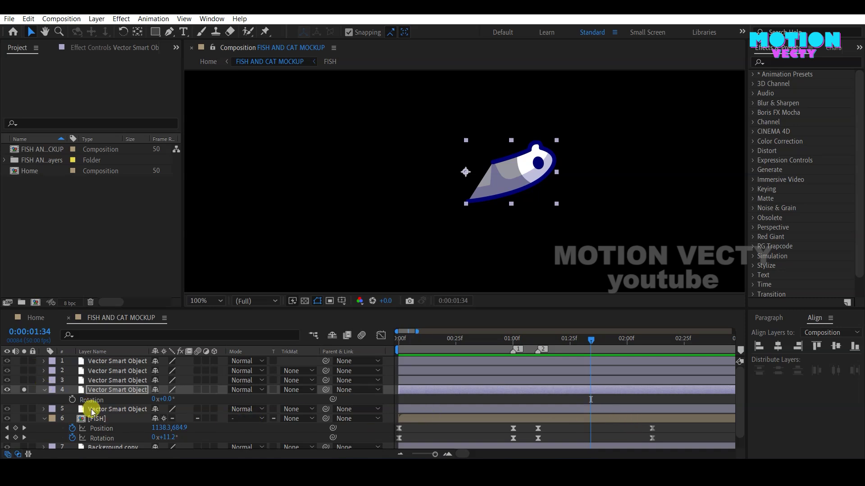
click(72, 400)
key(Page_Down)
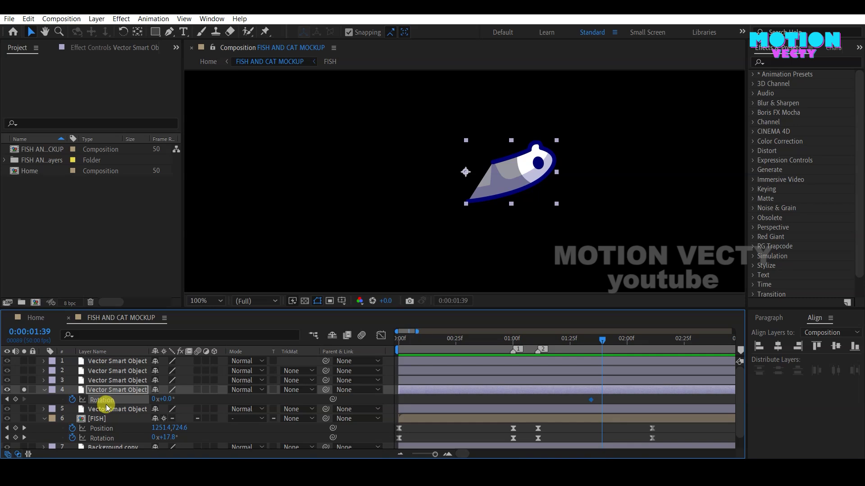
click(15, 400)
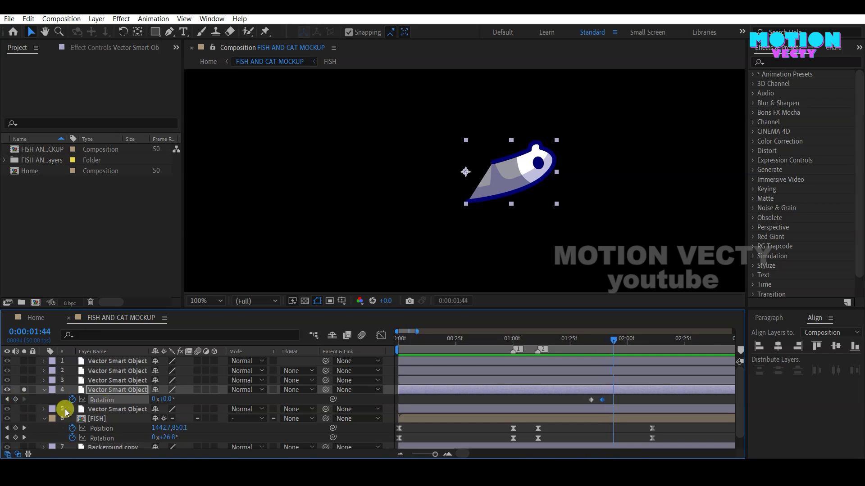
click(15, 399)
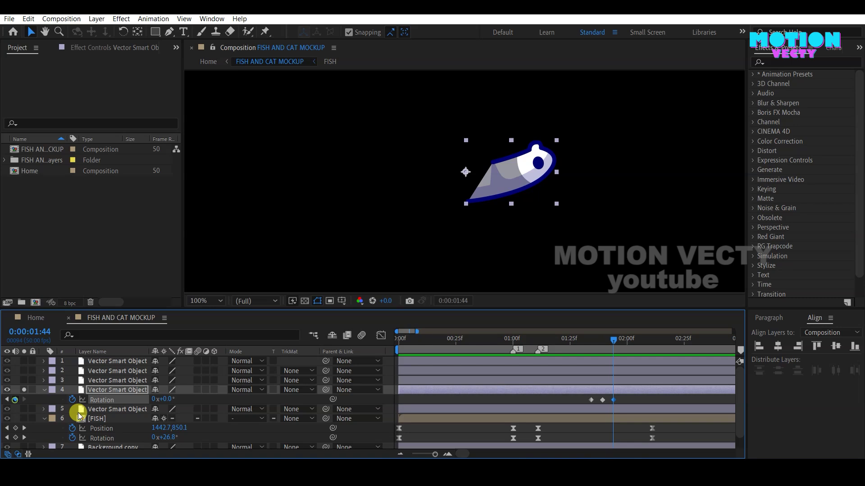
Tilt the paw's middle Rotation keyframe to 32° and preview the motion
click(604, 347)
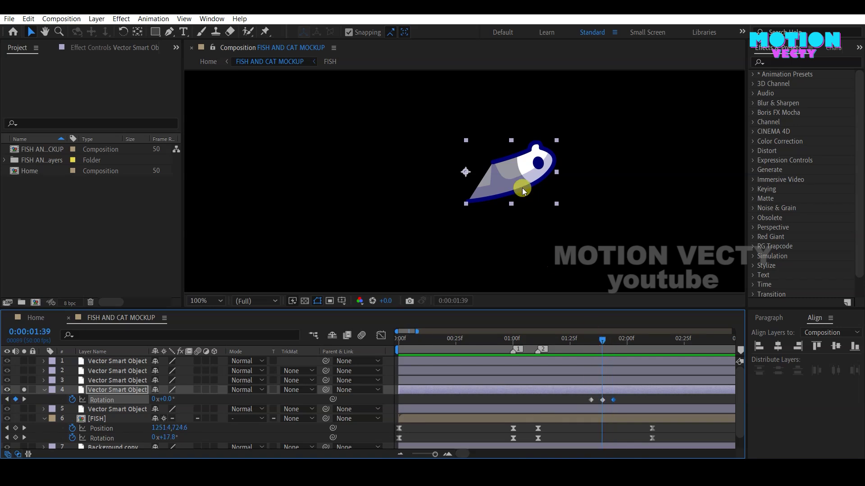
click(169, 408)
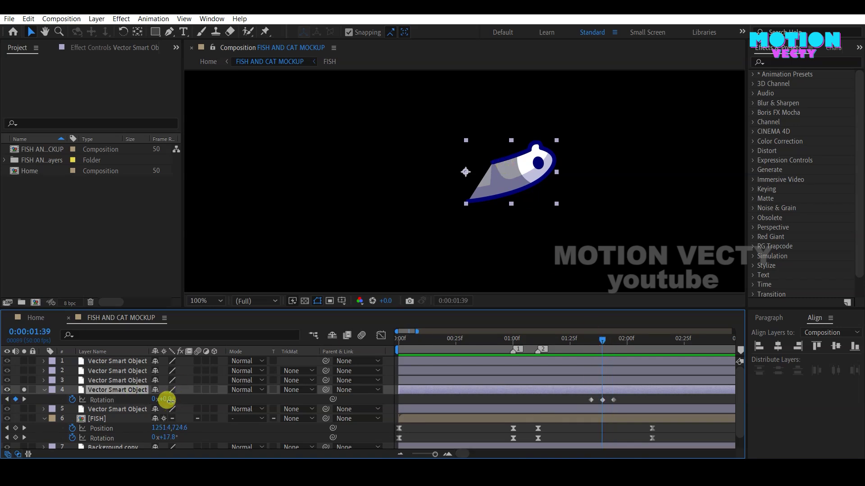
drag(168, 400, 183, 401)
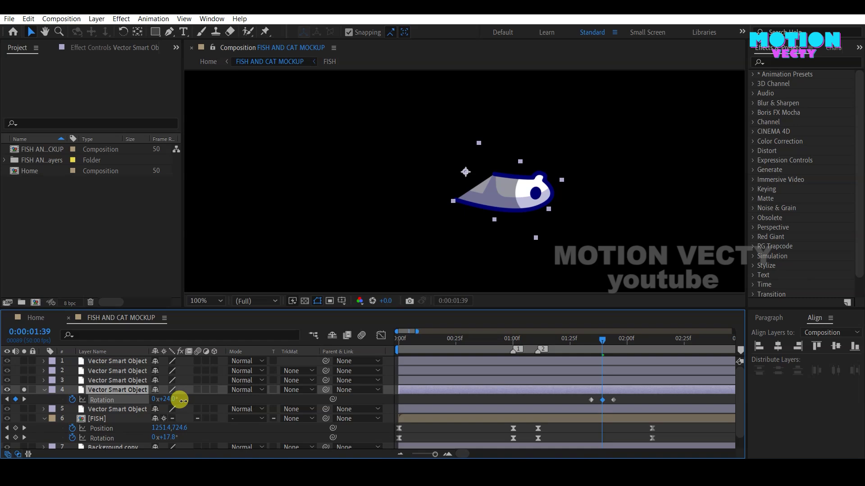
drag(604, 340, 593, 343)
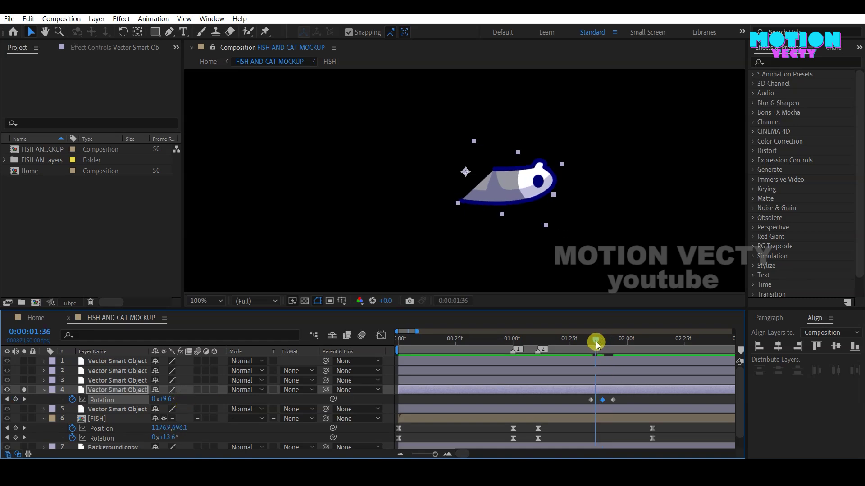
key(space)
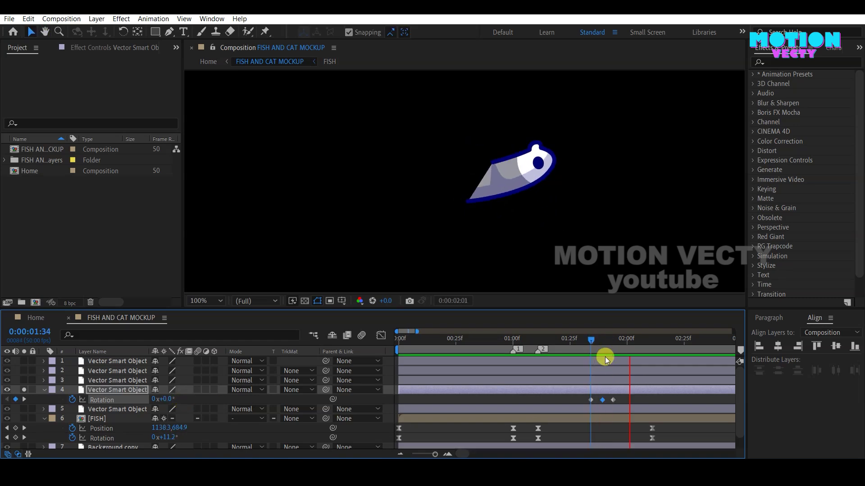
click(597, 342)
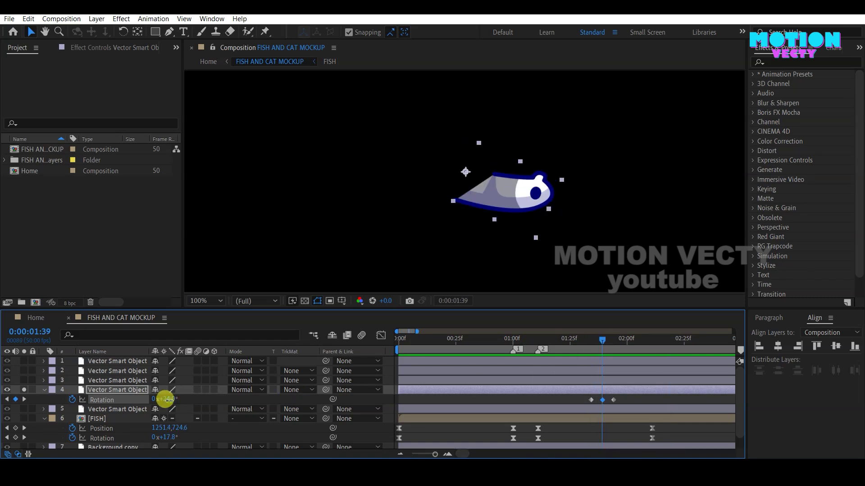
drag(165, 400, 170, 399)
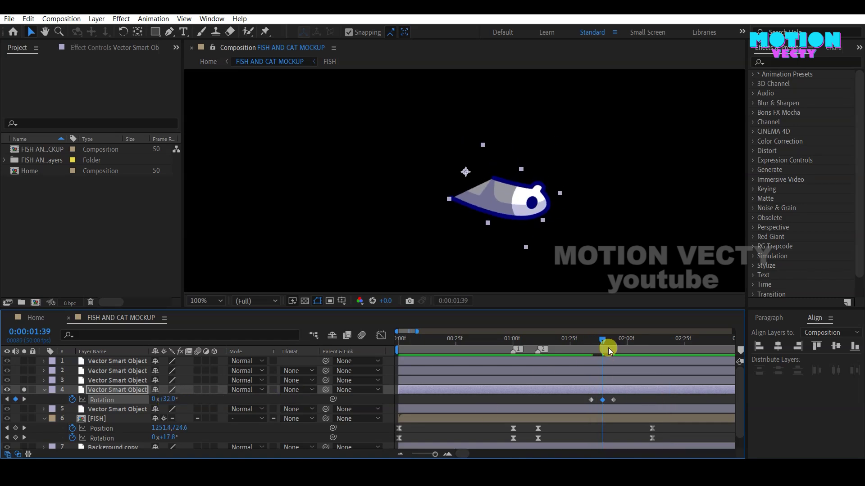
drag(608, 341, 591, 341)
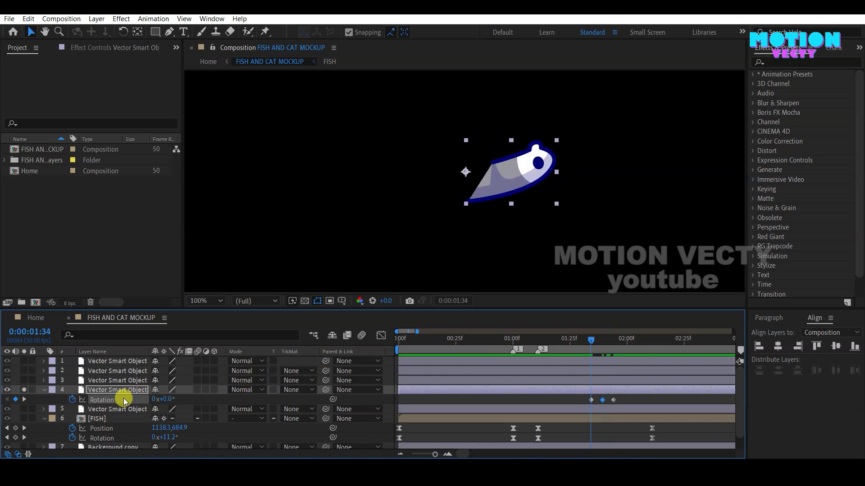
Add a loopOut() expression to the paw's Rotation property
alt+click(73, 400)
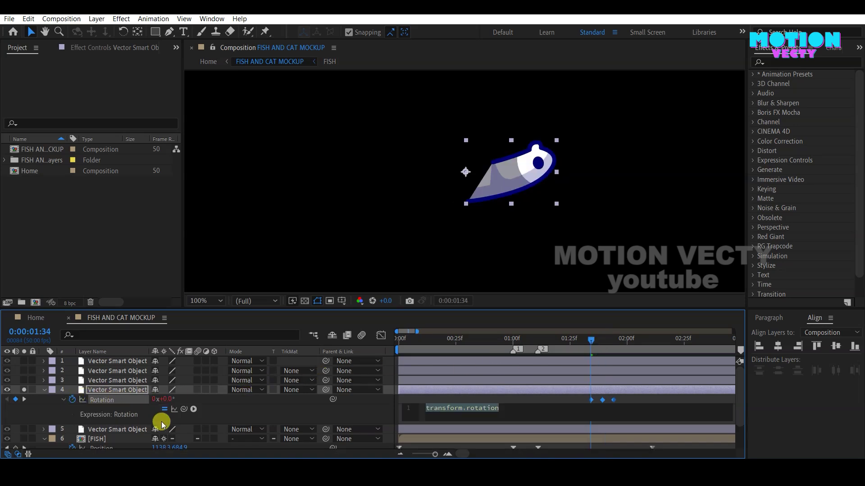
text(loo)
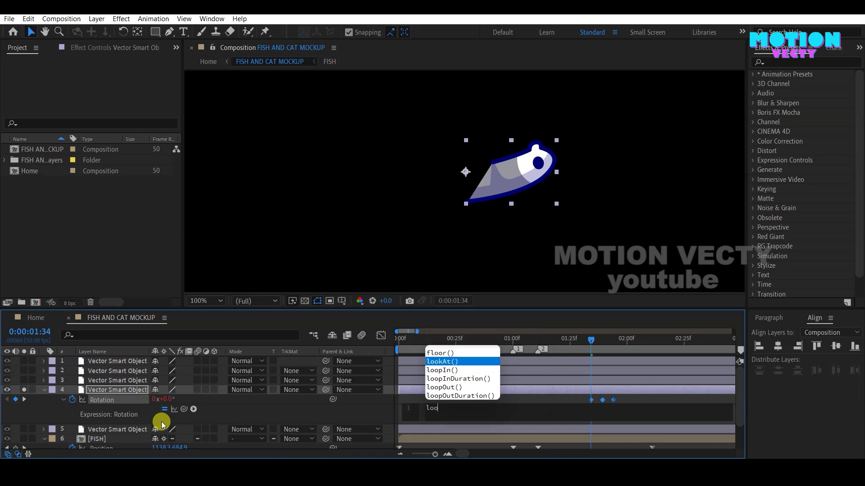
text(p)
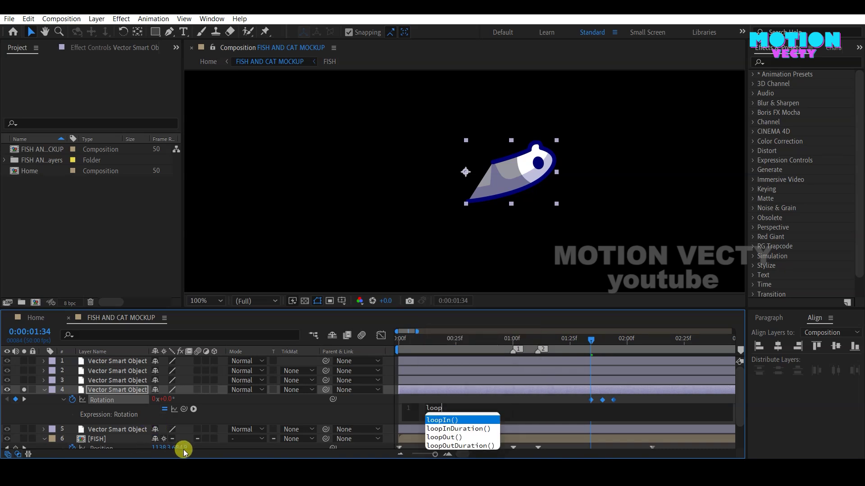
click(448, 438)
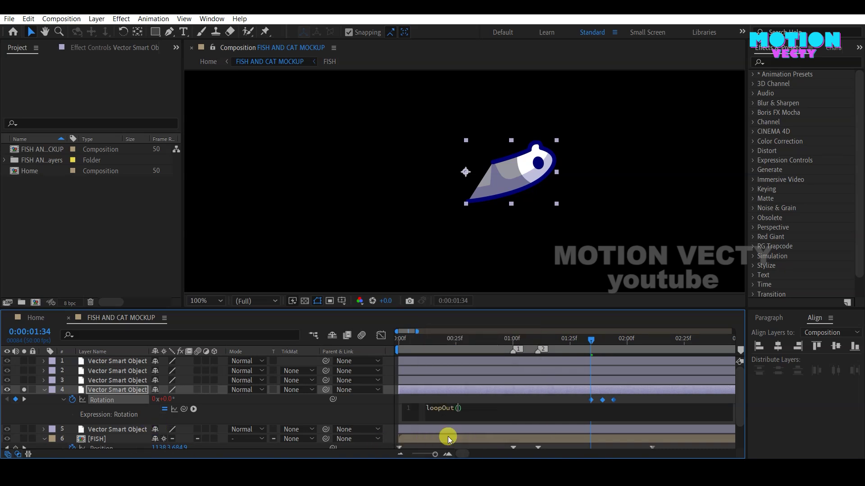
click(562, 343)
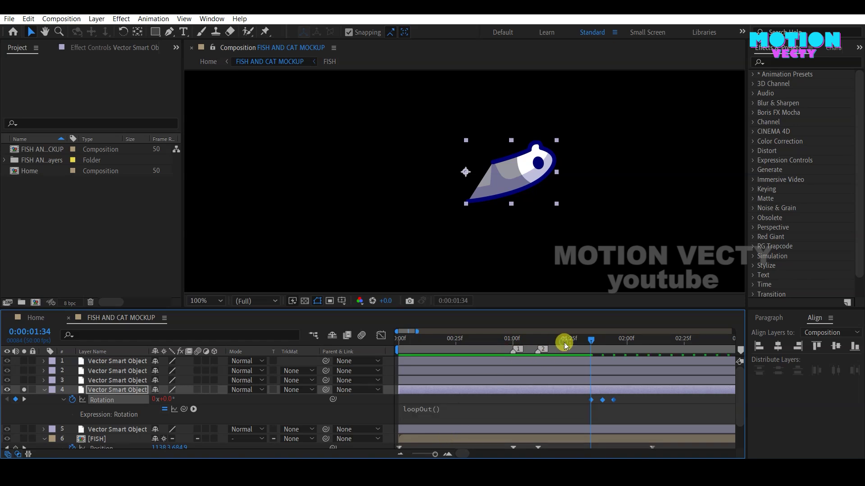
Preview the looping paw on a zoomed-out timeline and collapse the paw layer's properties
key(space)
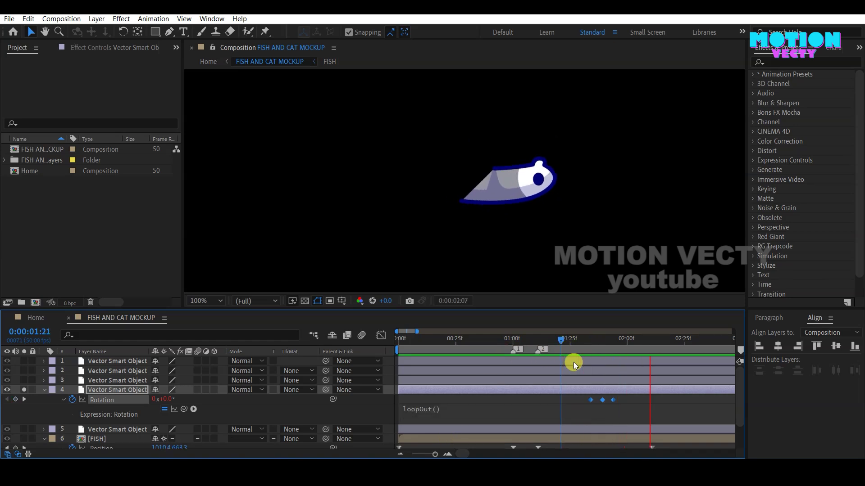
key(minus)
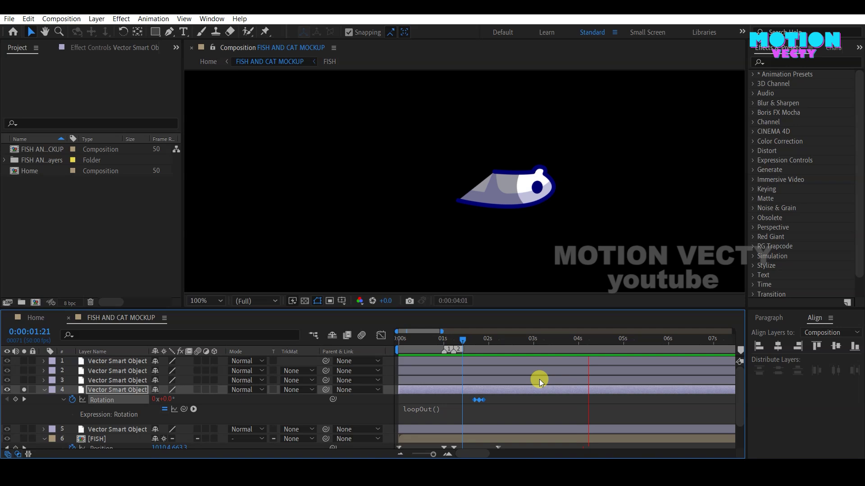
key(space)
drag(486, 341, 474, 349)
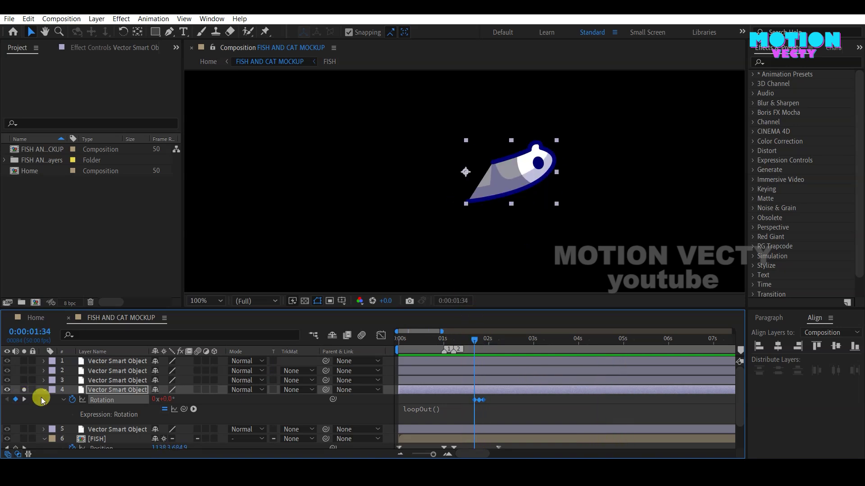
click(43, 390)
Unsolo the paw, select the cat's arm layer 1, and show its Rotation
click(24, 390)
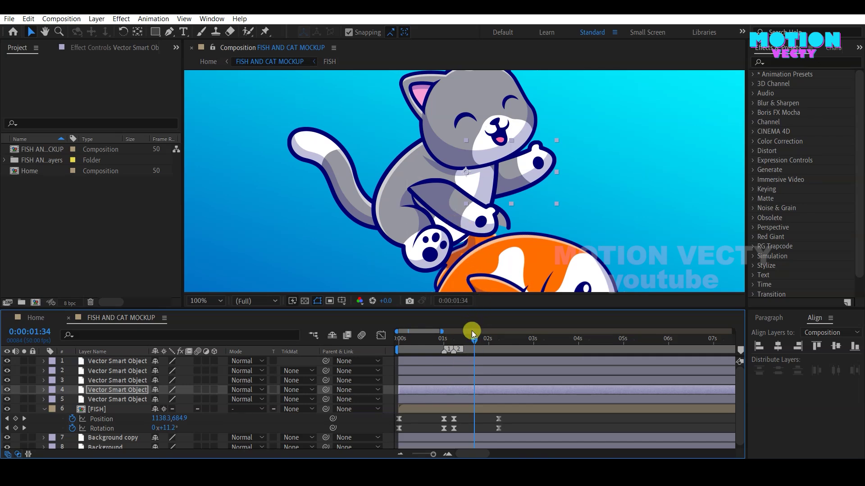
click(445, 199)
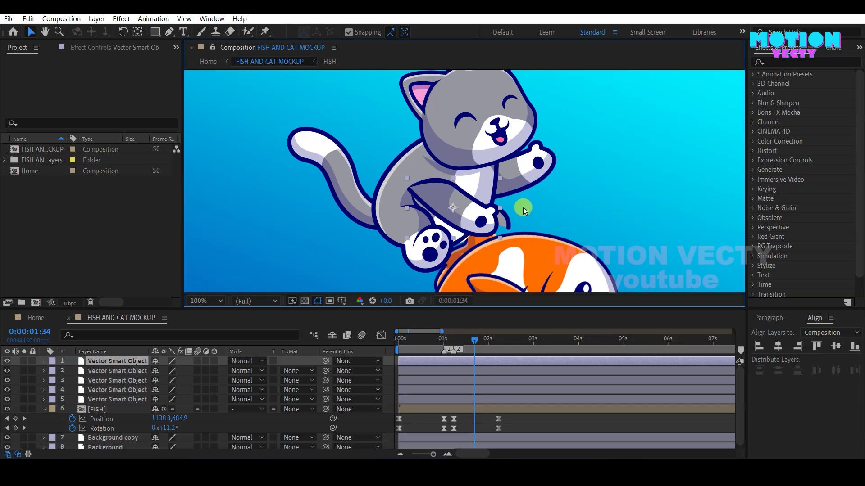
click(526, 183)
key(alt+shift+r)
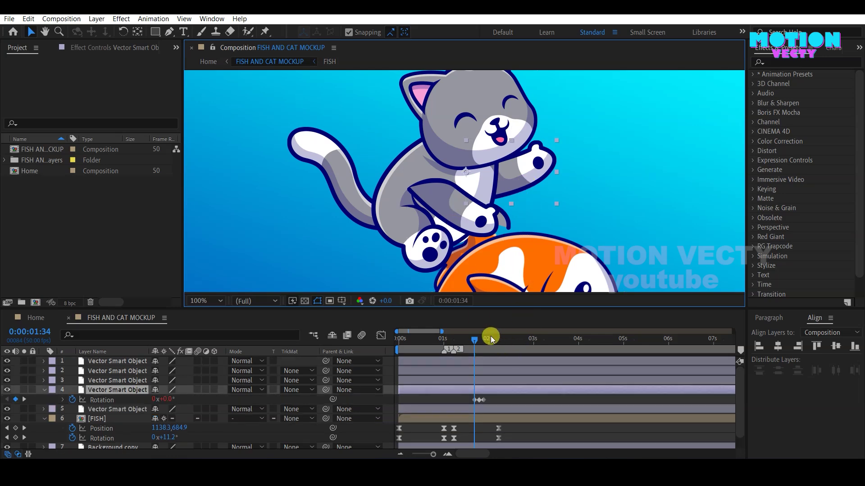
key(equal)
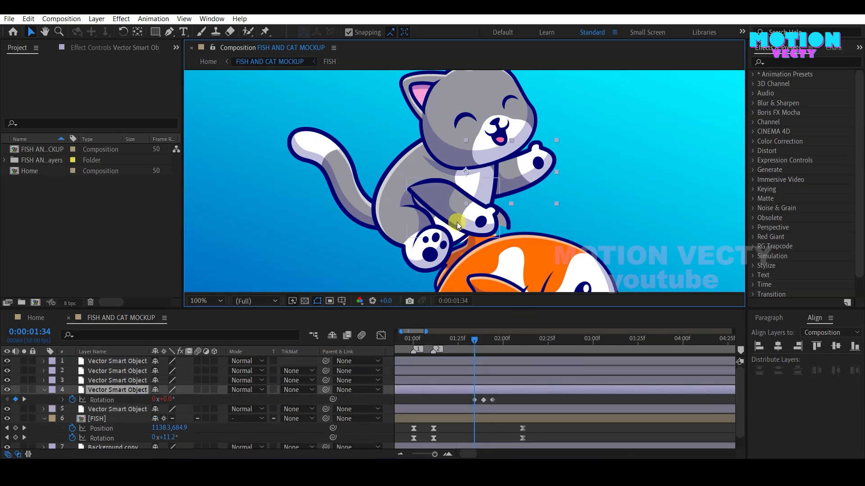
click(434, 201)
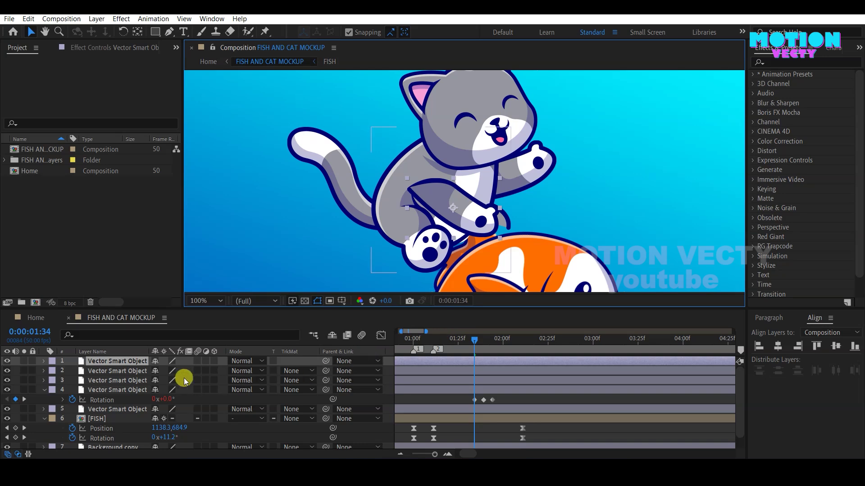
key(r)
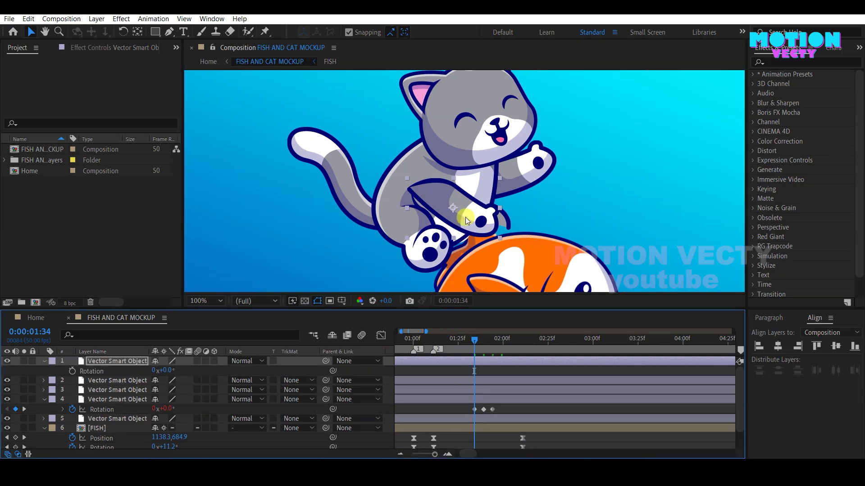
Move the arm's anchor point up to the shoulder and set a Rotation keyframe at 1:34
click(137, 32)
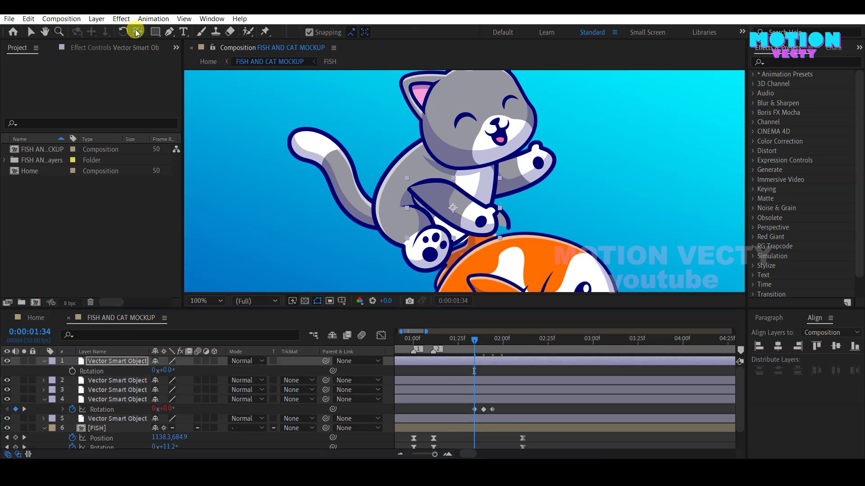
drag(466, 221, 409, 189)
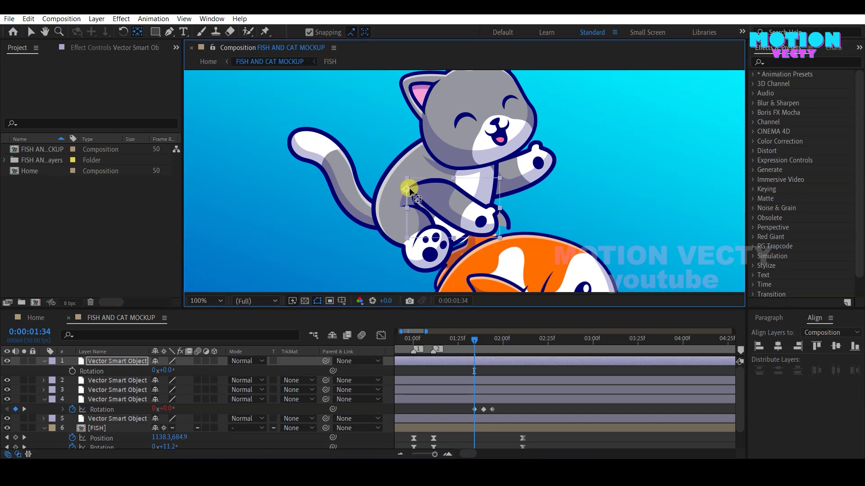
click(30, 32)
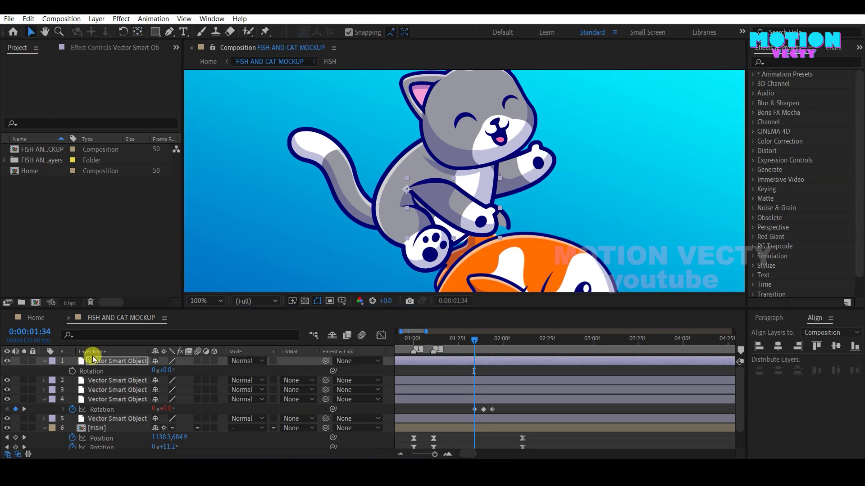
click(71, 371)
Add arm Rotation keyframes at 01:39 and 01:44
click(486, 339)
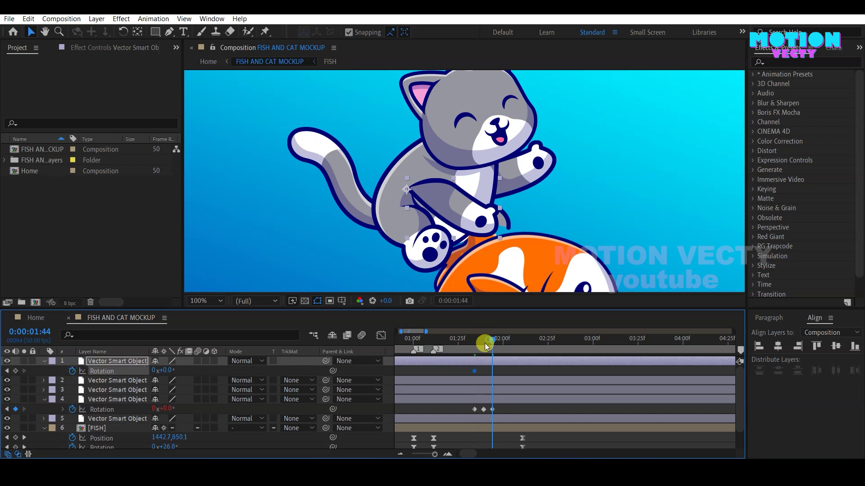
click(16, 371)
key(k)
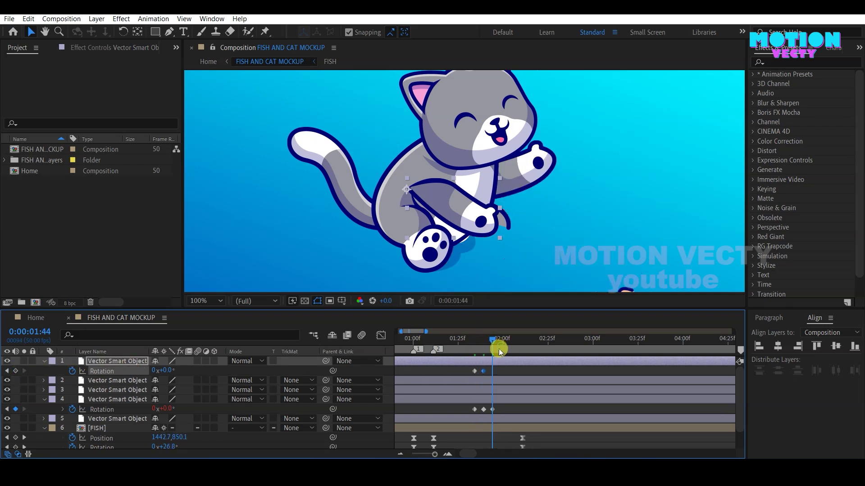
click(16, 372)
drag(490, 343, 486, 345)
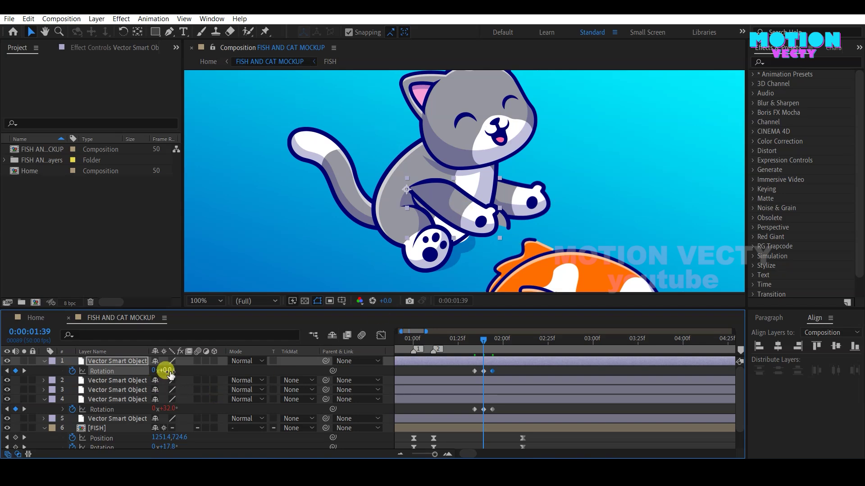
Set the arm's 01:39 Rotation to 20.8° and start a Rotation expression
drag(166, 371, 154, 373)
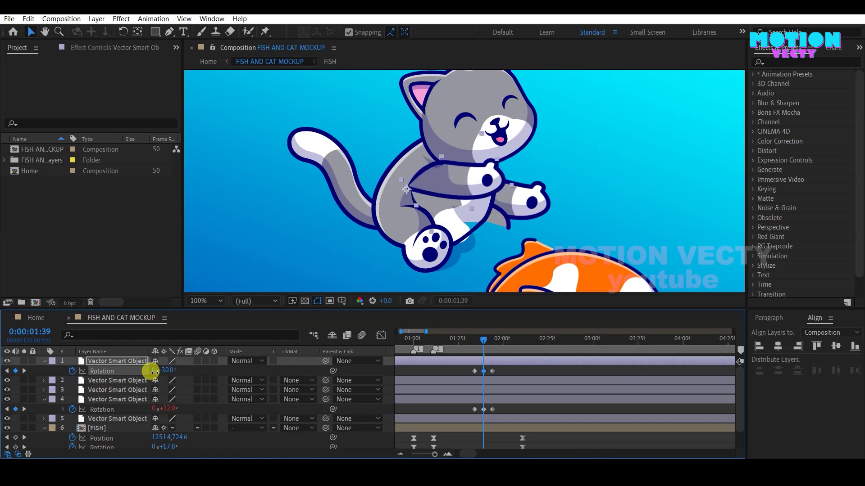
drag(154, 372, 156, 372)
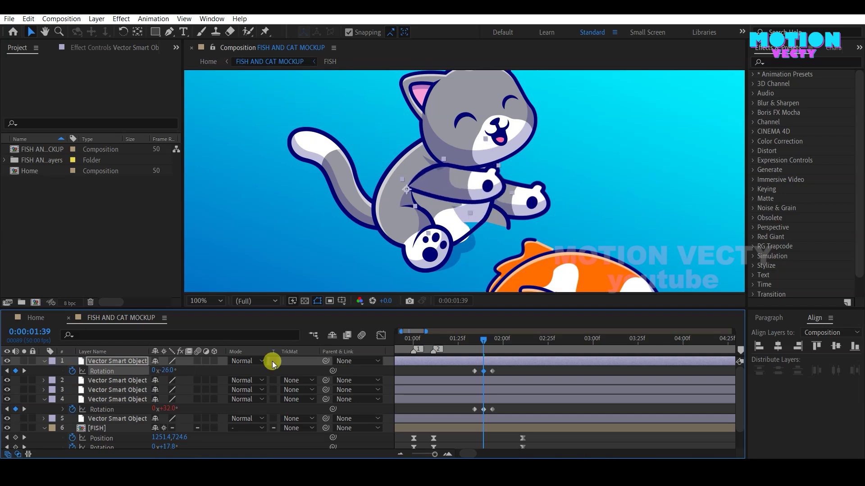
drag(485, 344, 482, 344)
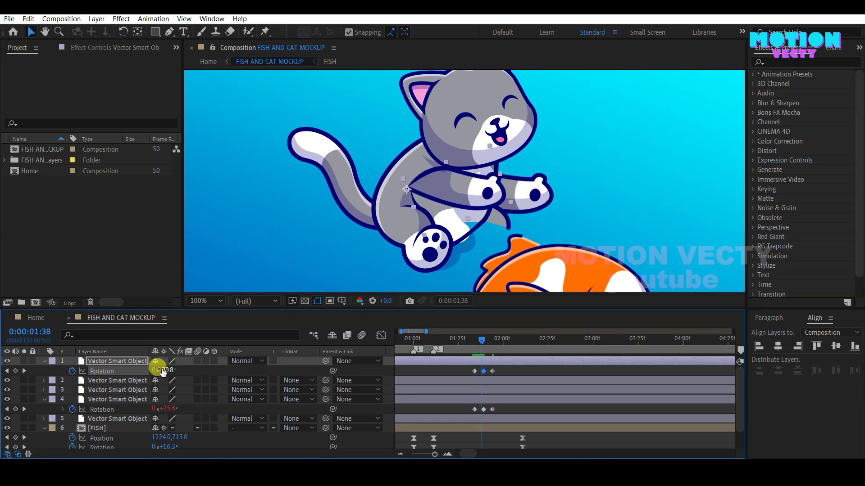
alt+click(73, 374)
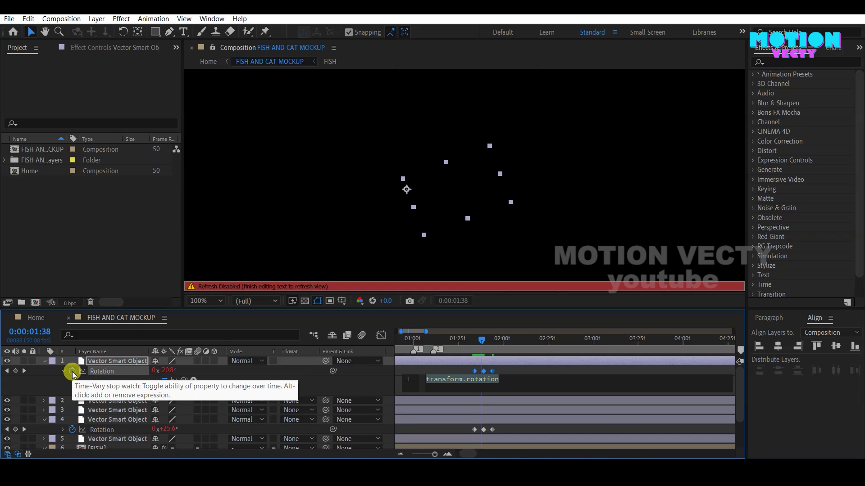
Add a loopOut() expression to layer 1's arm Rotation and commit it
text(loo)
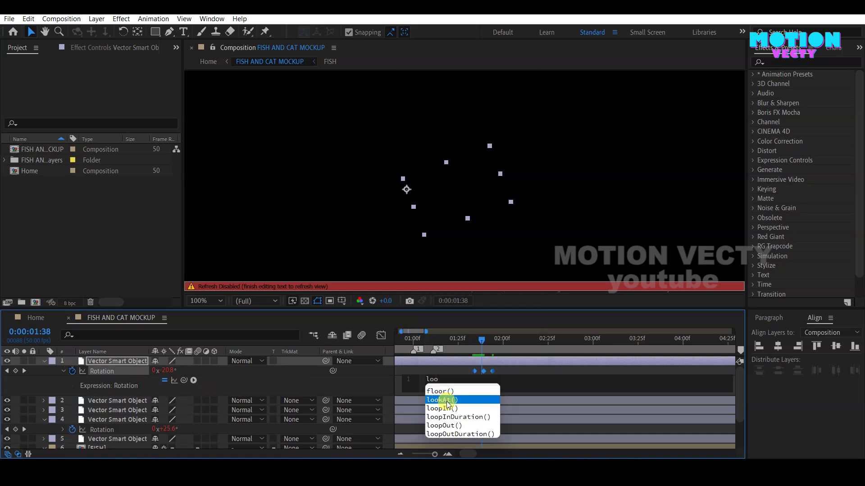
click(446, 425)
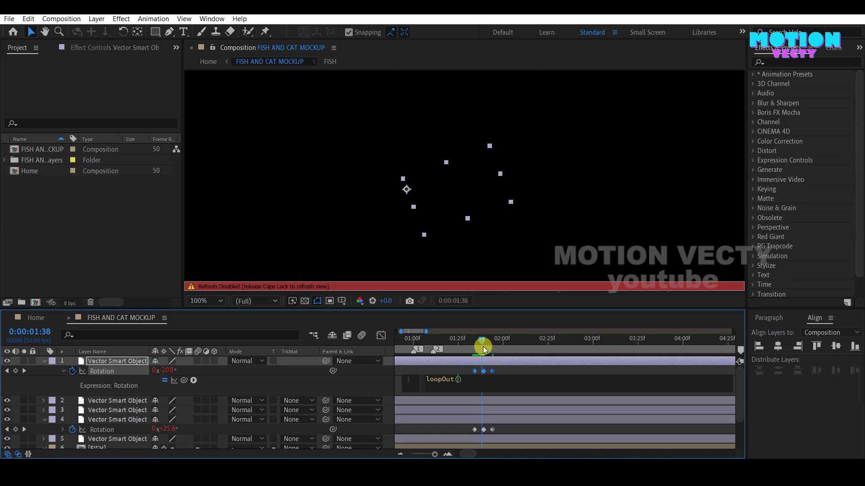
drag(483, 347, 471, 348)
key(Caps_Lock)
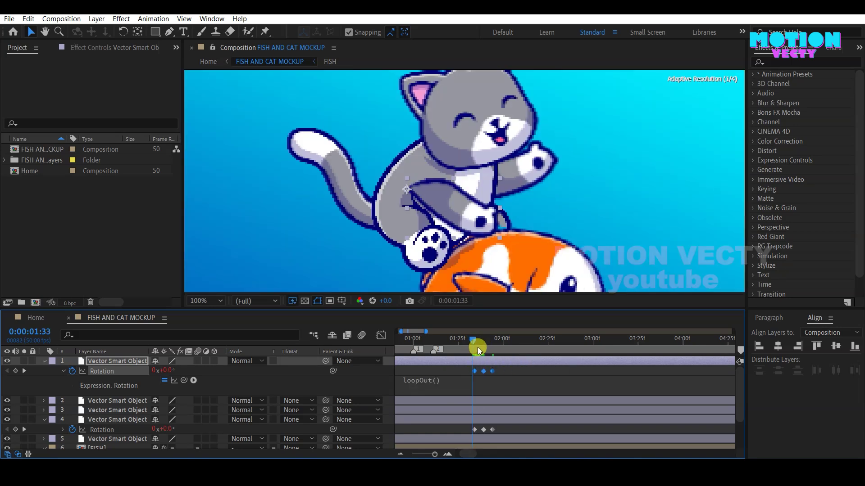
mouse_move(471, 347)
mouse_down()
mouse_move(480, 358)
mouse_move(459, 347)
mouse_up()
click(504, 371)
click(479, 345)
Preview the looping arm swing from 01:30, then return the time to 01:44
key(space)
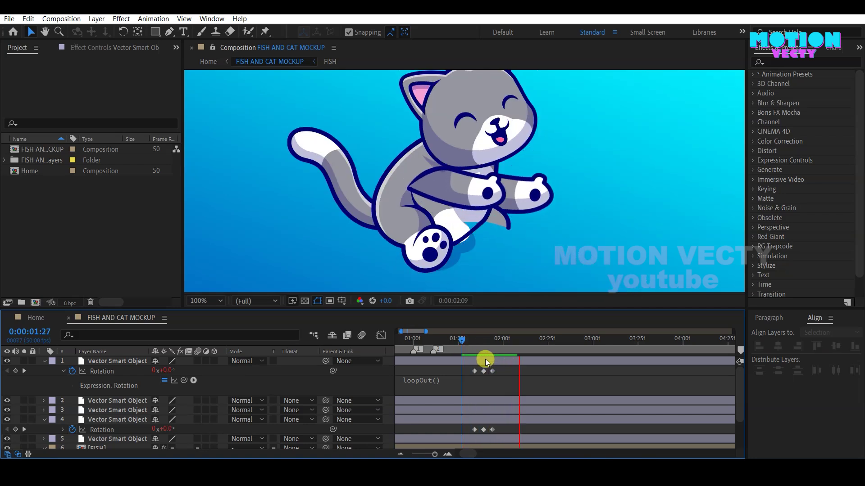
drag(477, 346, 467, 347)
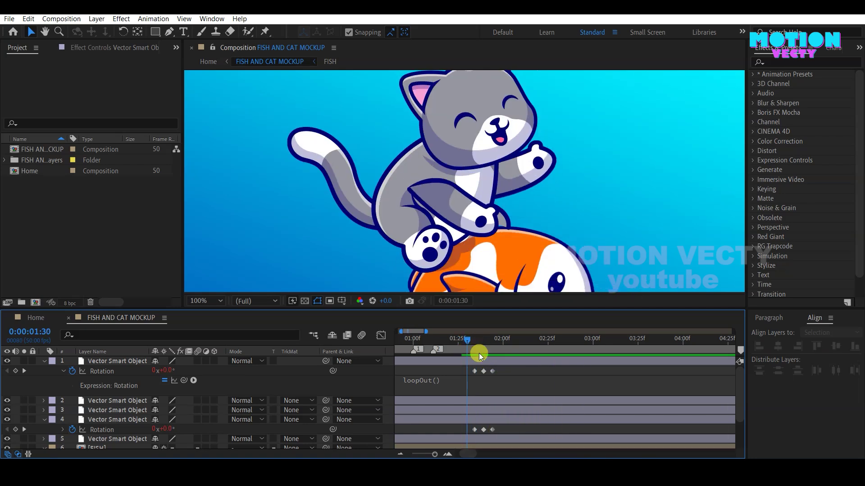
key(space)
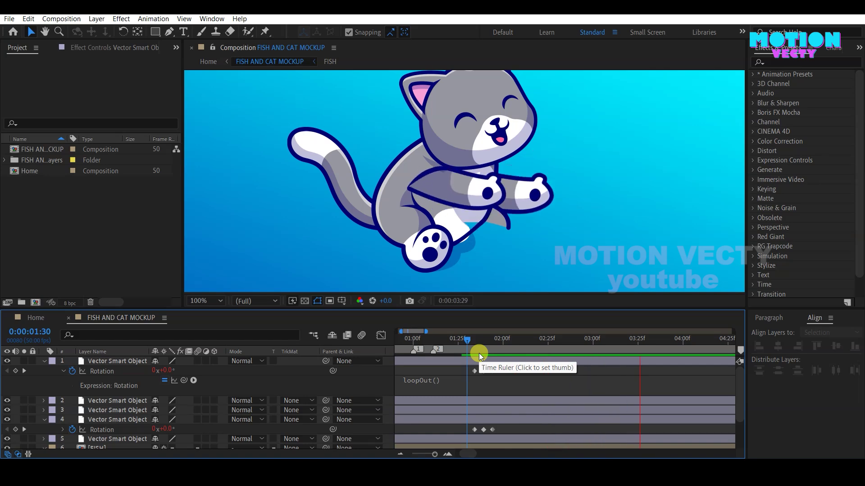
key(space)
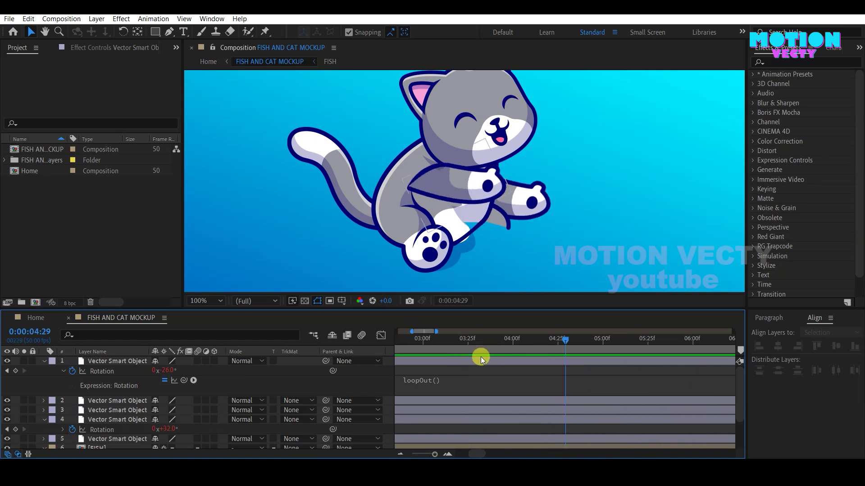
scroll(477, 359, down, 3)
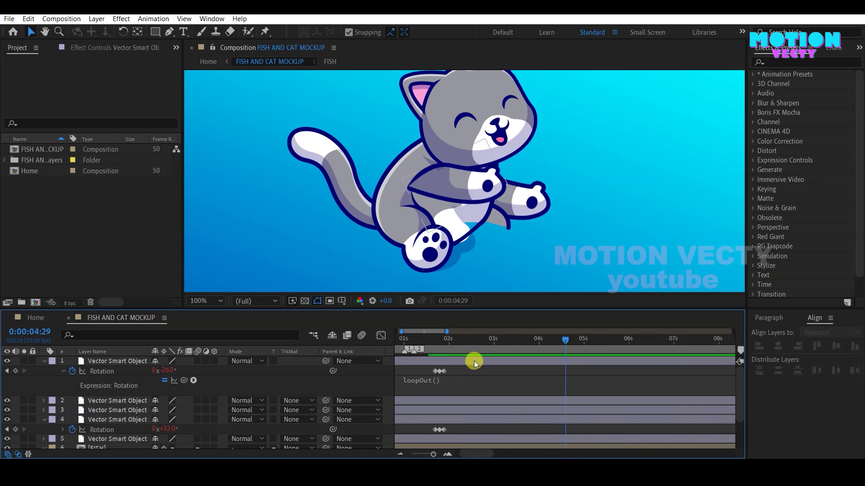
click(455, 345)
scroll(455, 356, up, 3)
Shift the later Rotation keyframes of layers 1 and 4 further right in the timeline
mouse_move(459, 376)
mouse_down()
mouse_move(528, 373)
mouse_move(512, 426)
mouse_up()
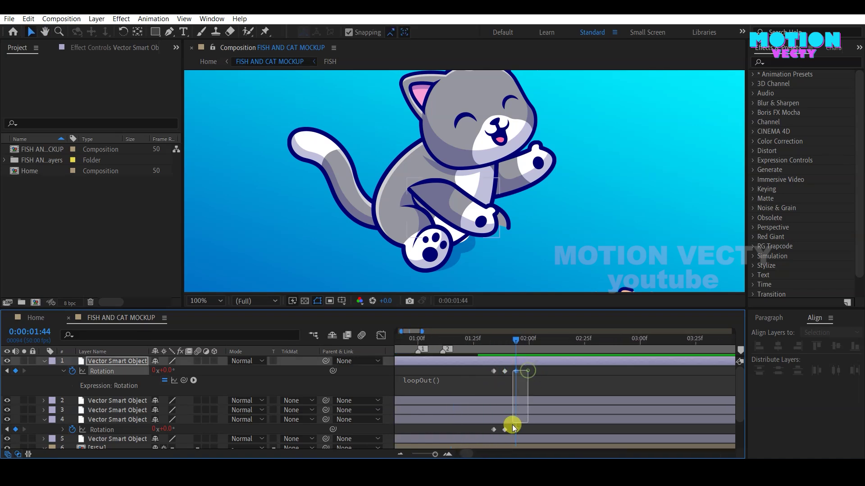
drag(517, 373, 503, 436)
click(504, 378)
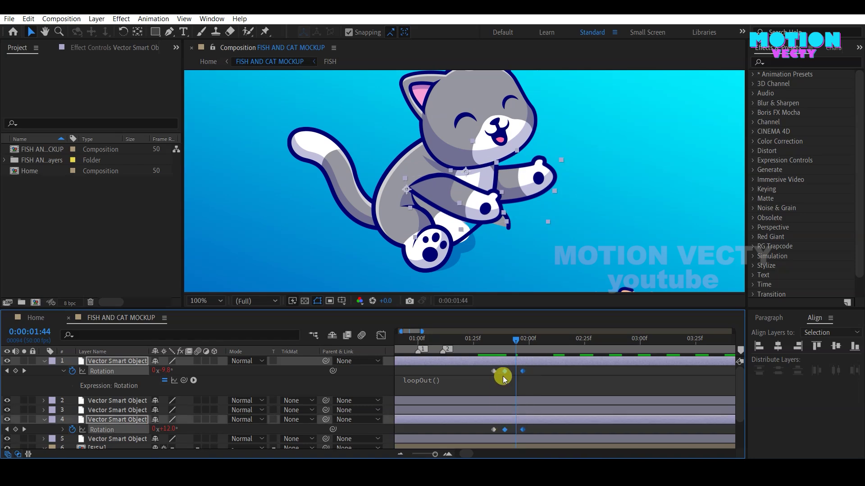
drag(508, 372, 512, 372)
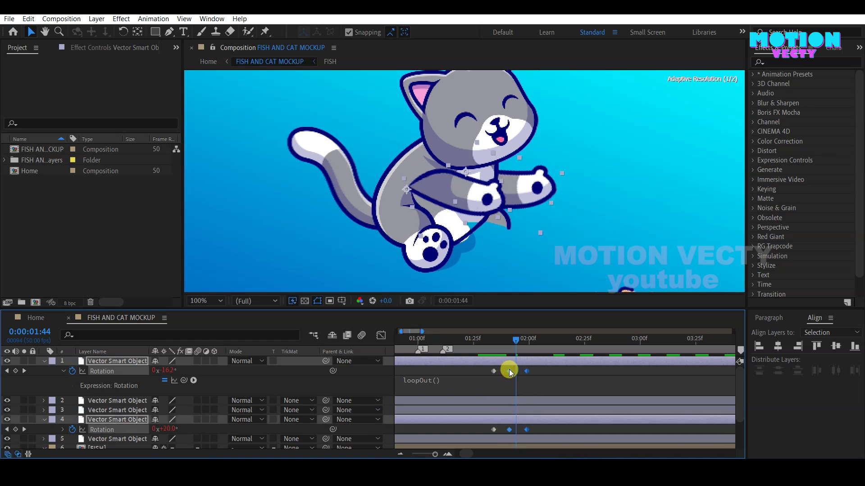
click(482, 347)
Preview the retimed swing and zoom the timeline out to show 0–10 seconds
key(space)
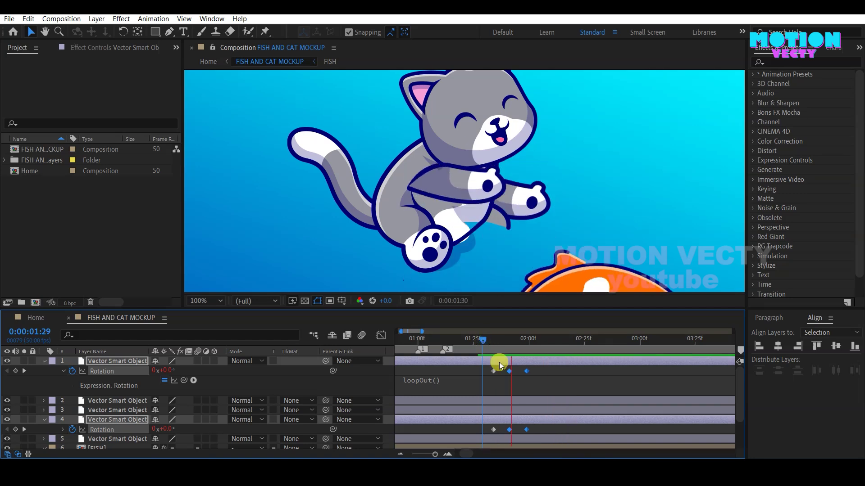
click(494, 345)
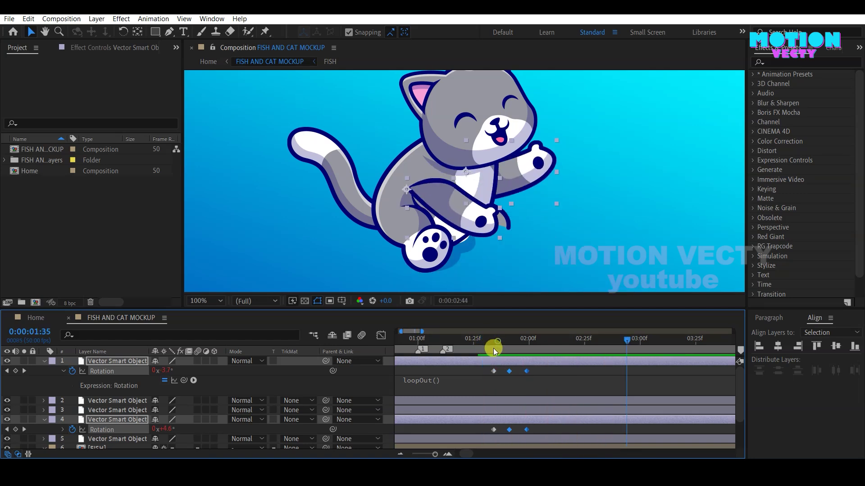
key(minus)
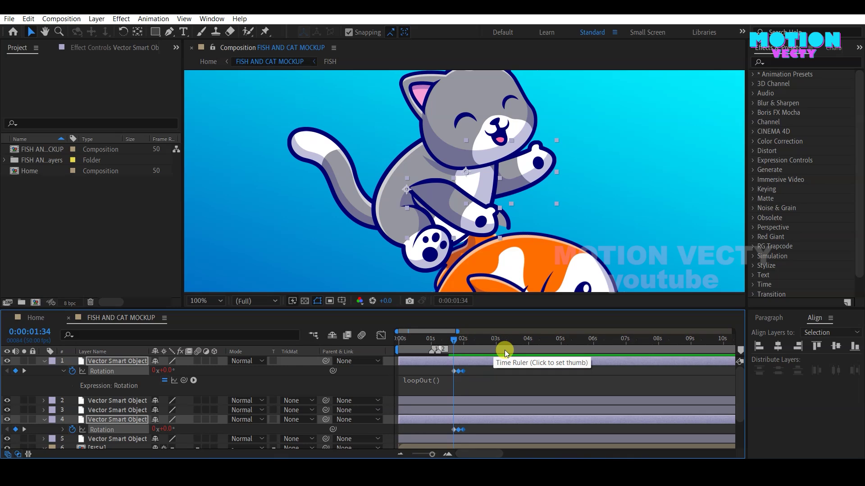
mouse_move(452, 343)
mouse_down()
mouse_move(462, 342)
mouse_move(433, 342)
mouse_move(453, 341)
mouse_up()
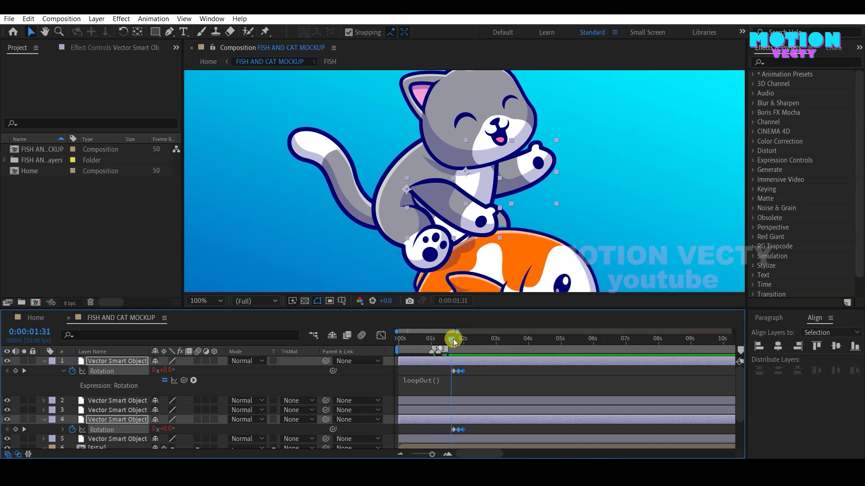
click(484, 369)
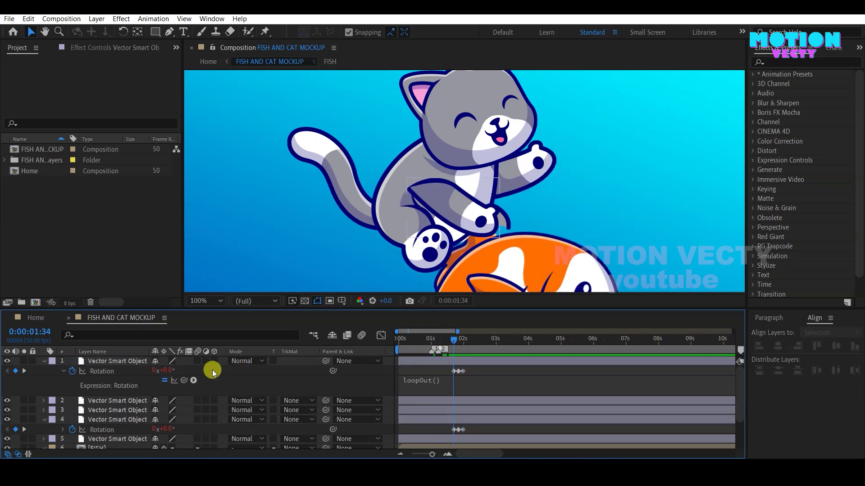
Fit the composition in the viewer, go to 01:49 and select the cat's tail layer
click(45, 362)
click(201, 300)
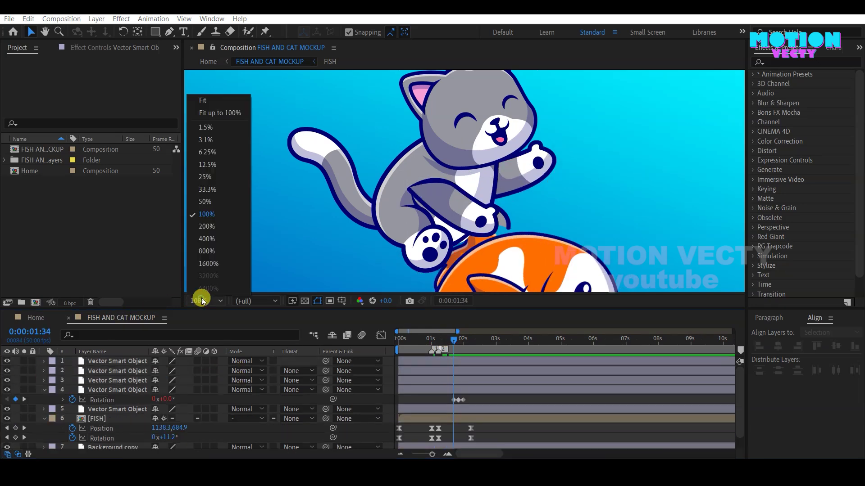
click(198, 101)
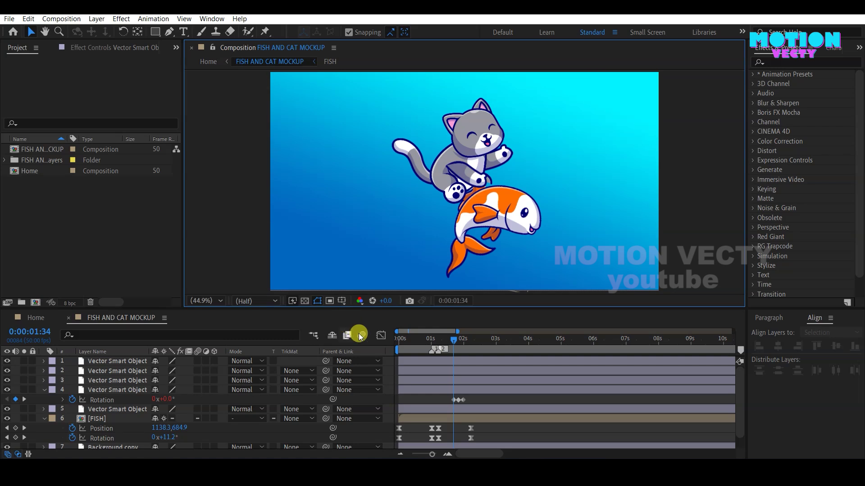
drag(443, 351, 463, 350)
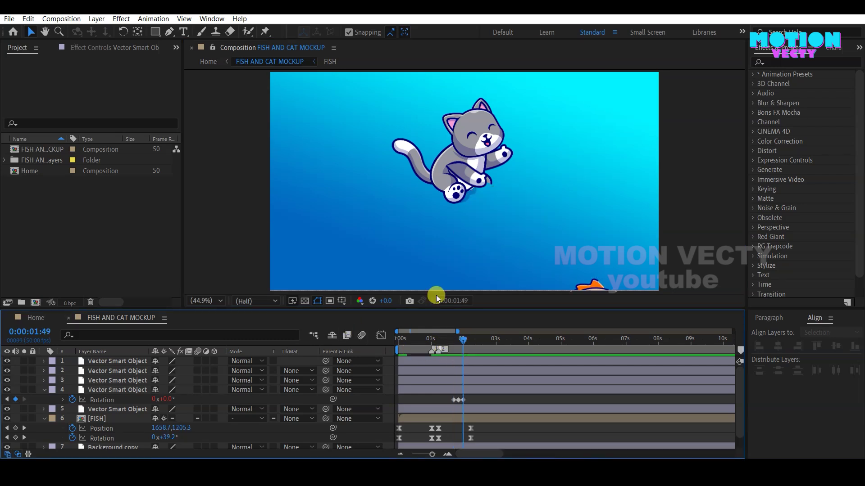
click(411, 155)
scroll(417, 167, up, 1)
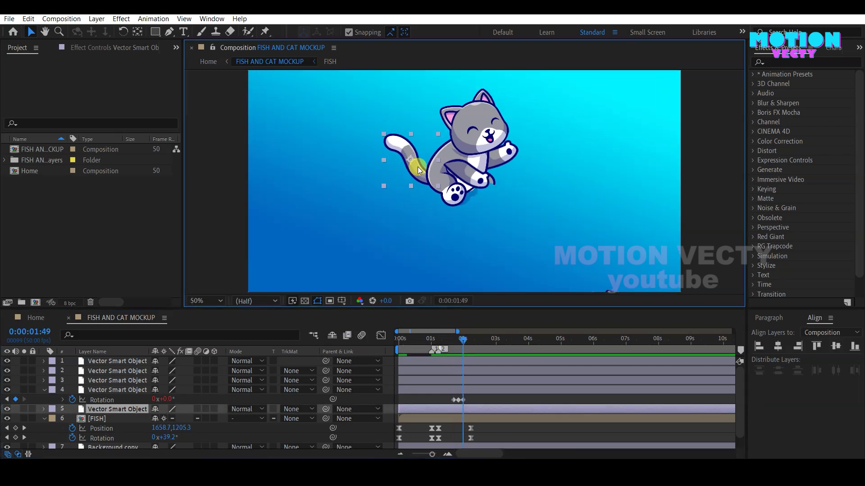
mouse_move(414, 171)
mouse_down()
mouse_move(467, 194)
mouse_move(442, 176)
mouse_up()
scroll(466, 194, up, 2)
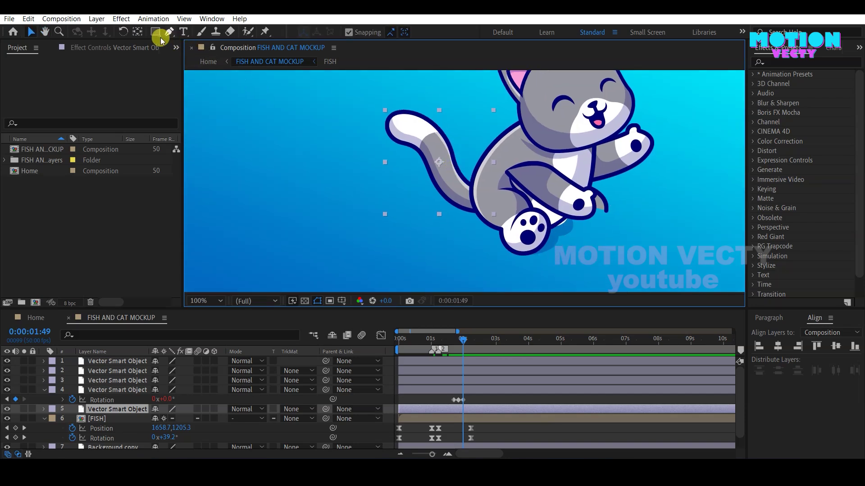
Move the tail layer's anchor point to the tail's base using the Pan Behind tool
click(137, 32)
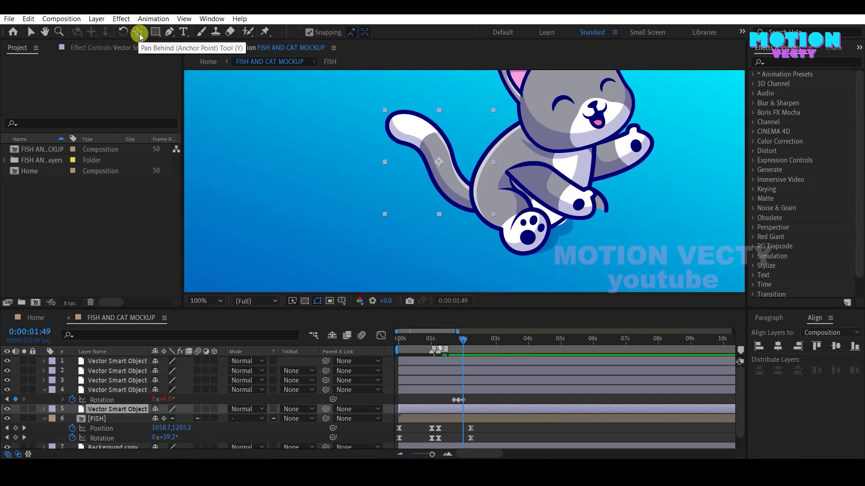
drag(438, 163, 477, 198)
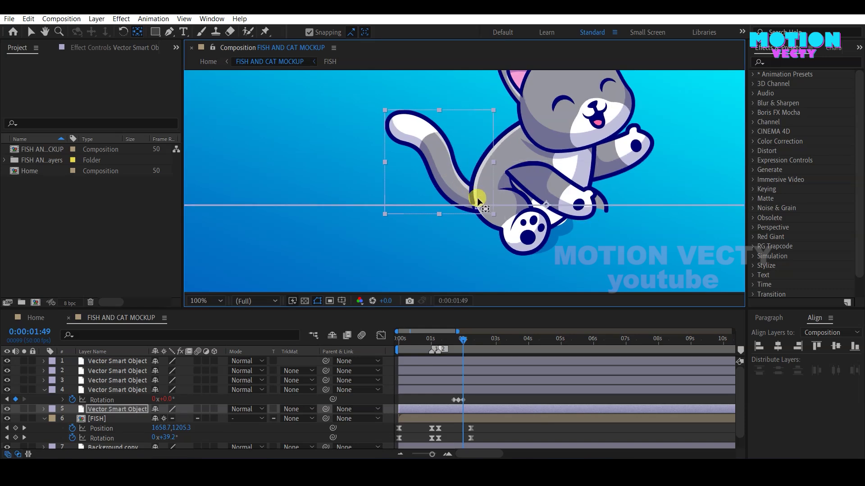
scroll(478, 198, up, 1)
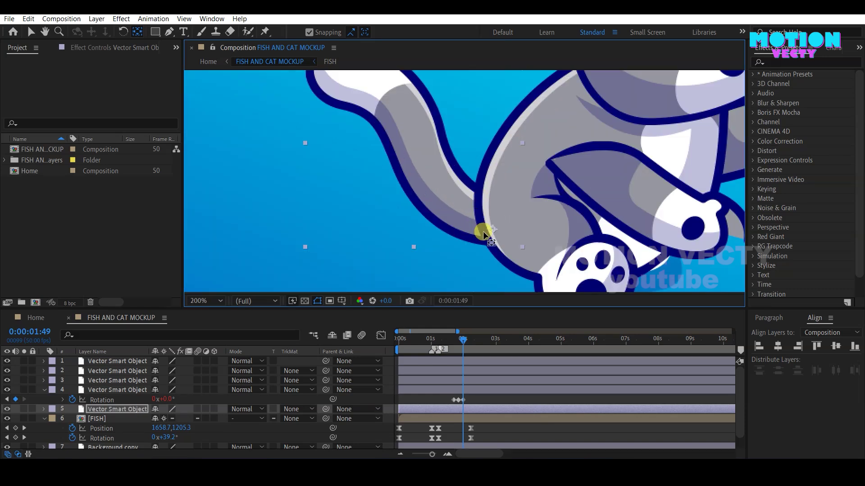
drag(493, 232, 493, 217)
scroll(492, 219, down, 1)
scroll(494, 218, down, 1)
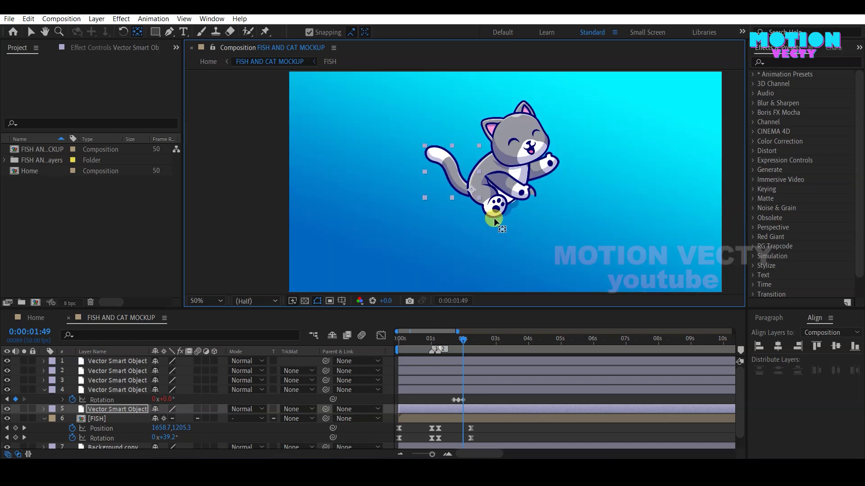
scroll(465, 198, up, 1)
drag(453, 180, 469, 201)
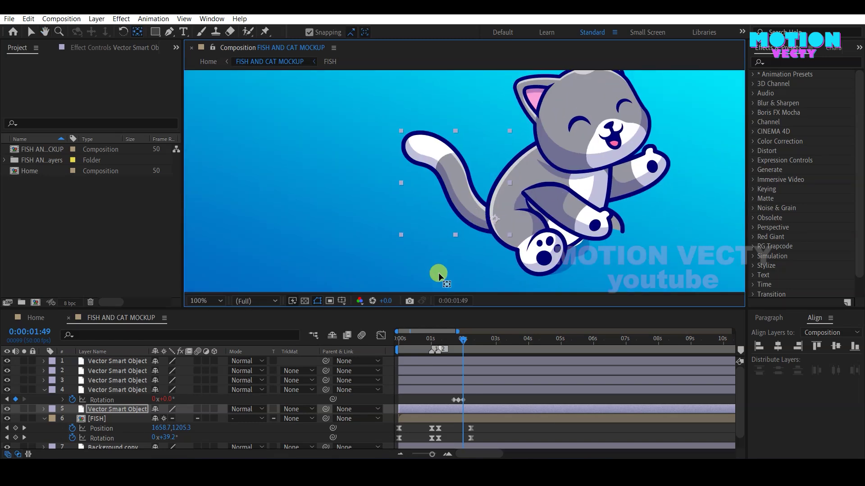
key(v)
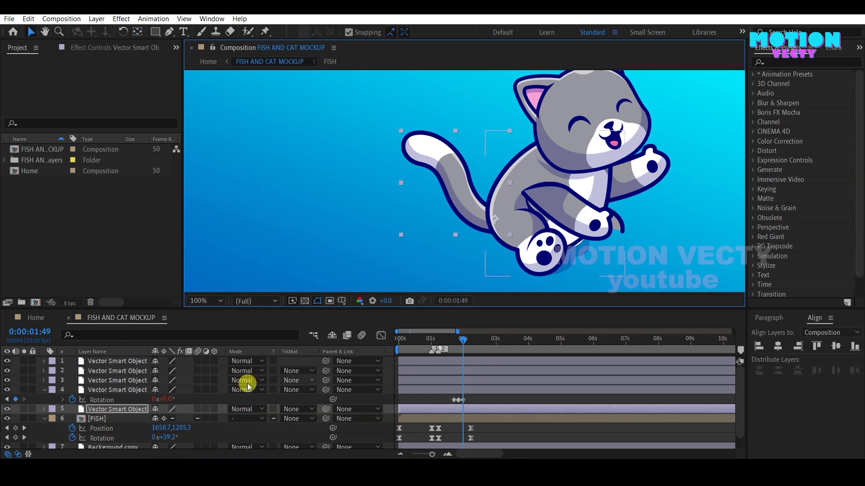
key(r)
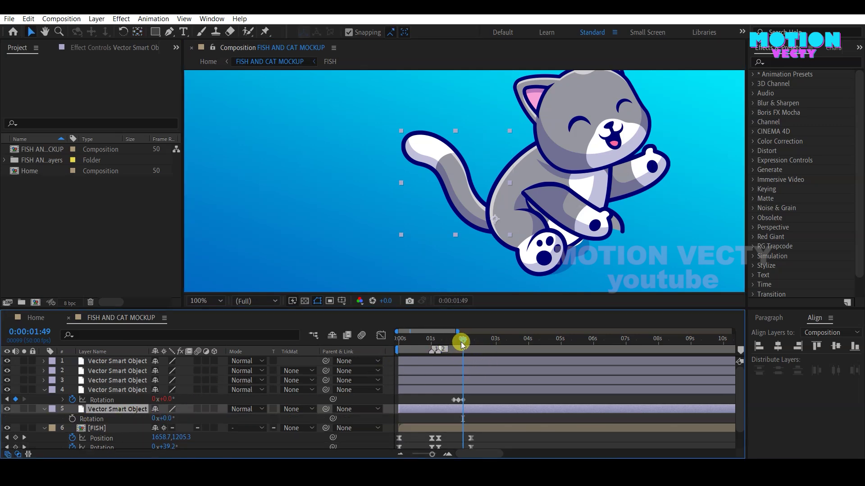
Keyframe the tail's Rotation at 01:34, 01:41 and 01:49, swinging it to -15° at 01:41
drag(461, 342, 453, 341)
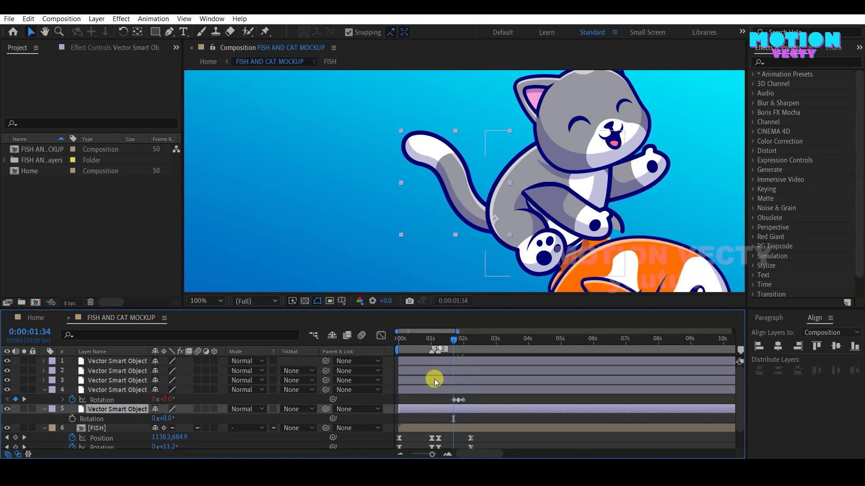
click(573, 219)
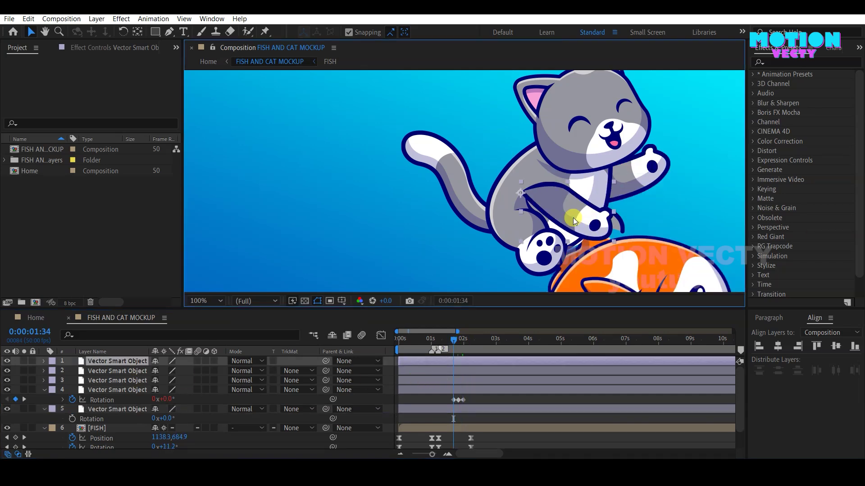
key(u)
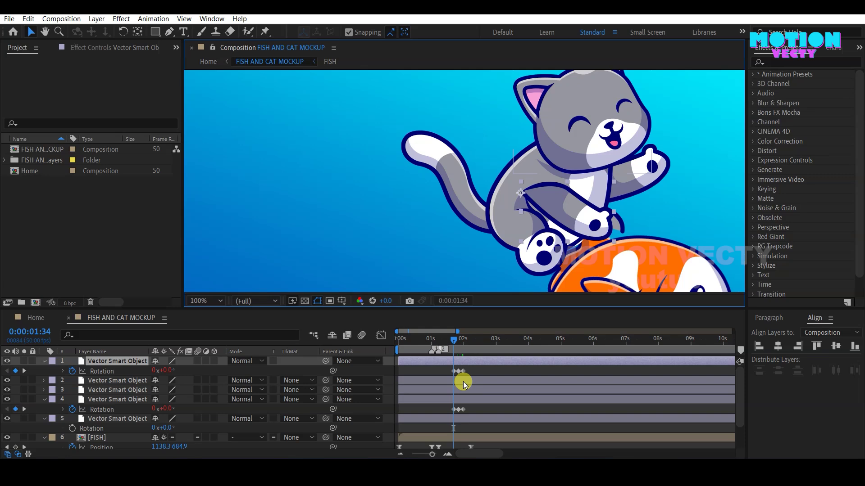
scroll(469, 387, down, 3)
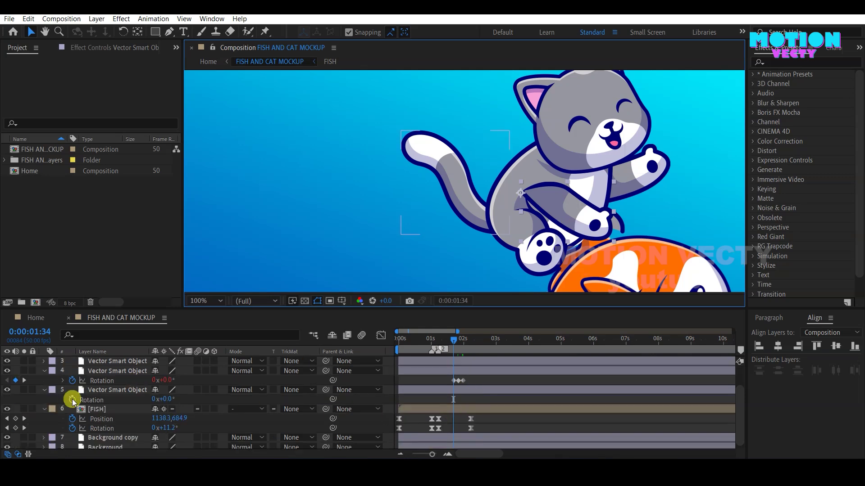
click(73, 400)
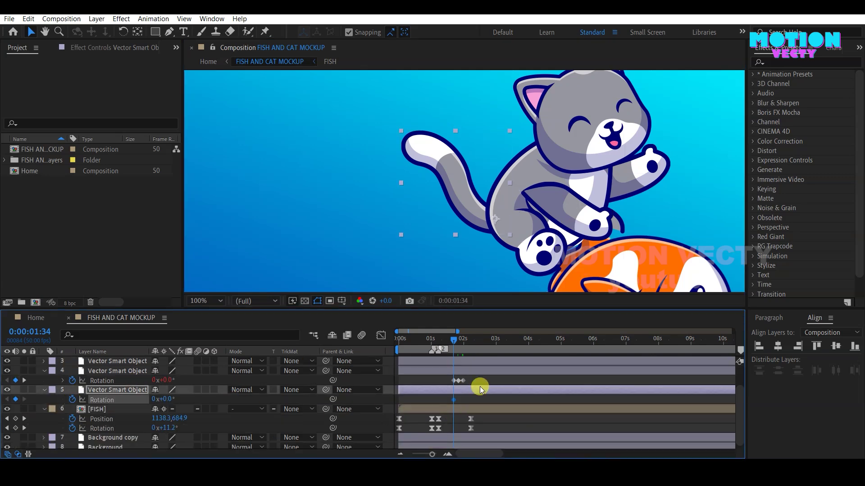
click(458, 341)
key(equal)
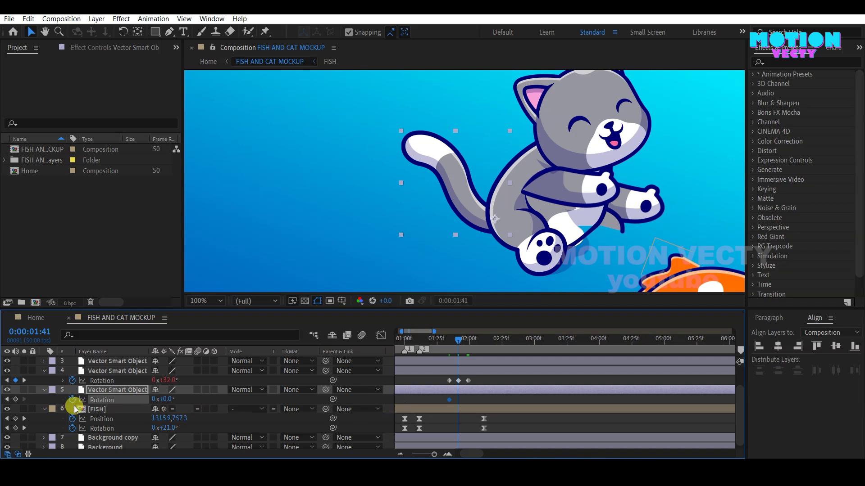
click(18, 400)
click(470, 341)
click(16, 400)
click(458, 341)
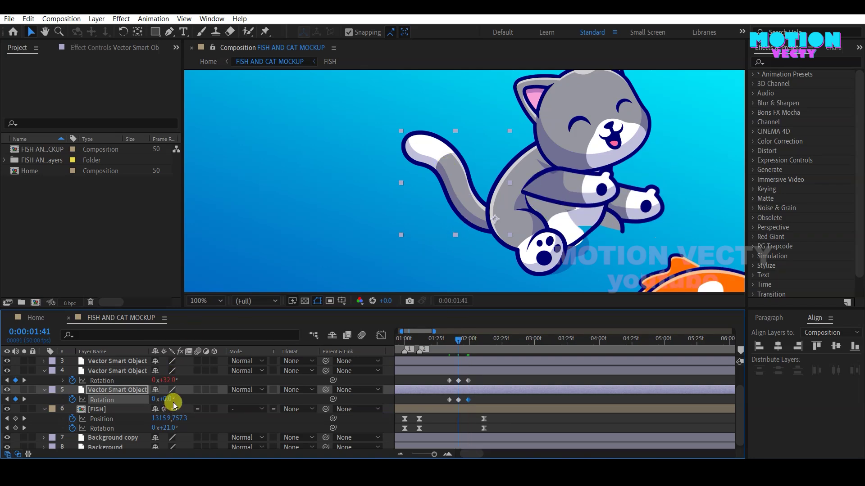
drag(168, 399, 165, 401)
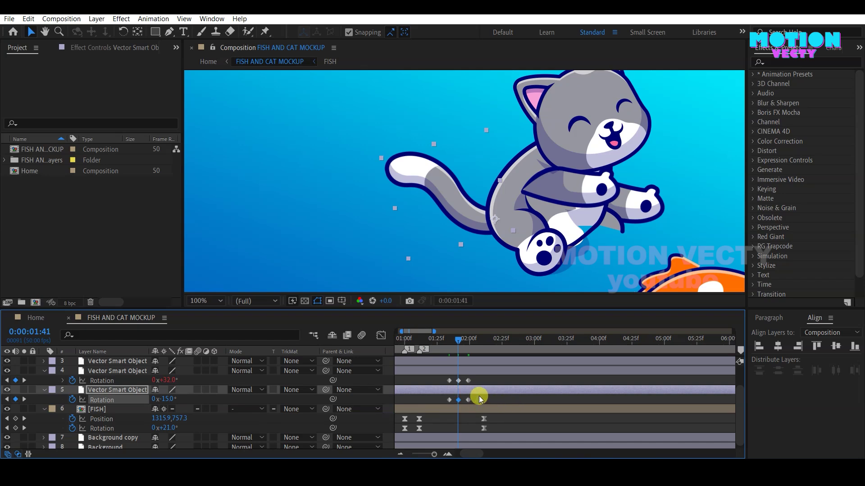
Add loopOut() to the tail's Rotation and preview the repeating swing from 1:28
alt+click(72, 399)
text(loo)
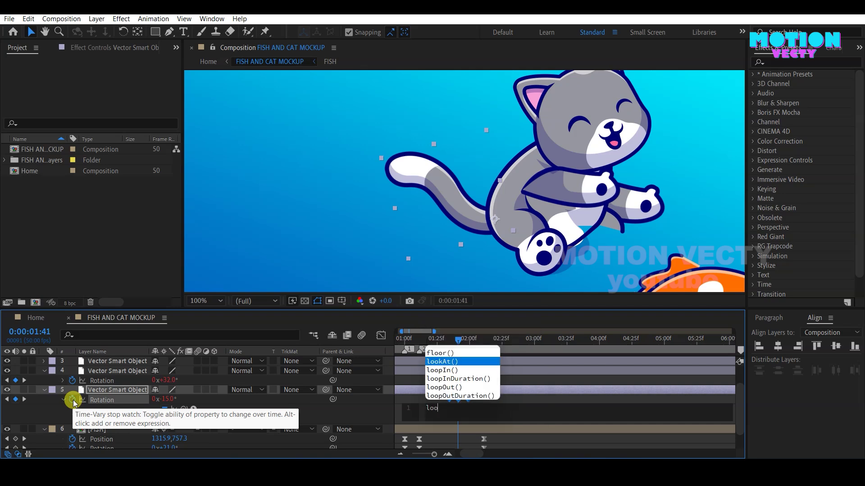
text(p)
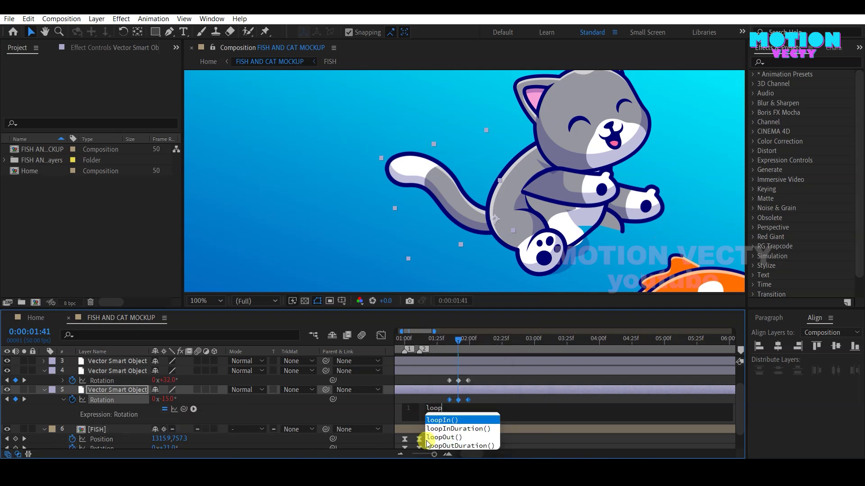
click(440, 439)
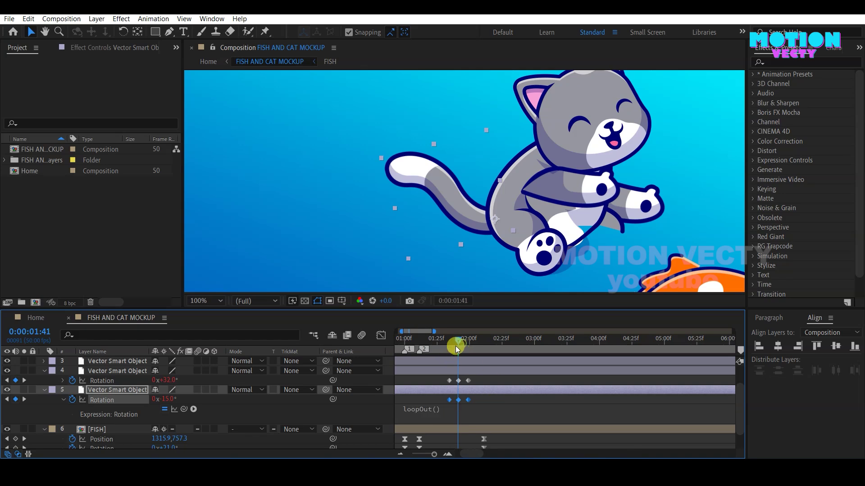
drag(463, 346, 442, 352)
key(space)
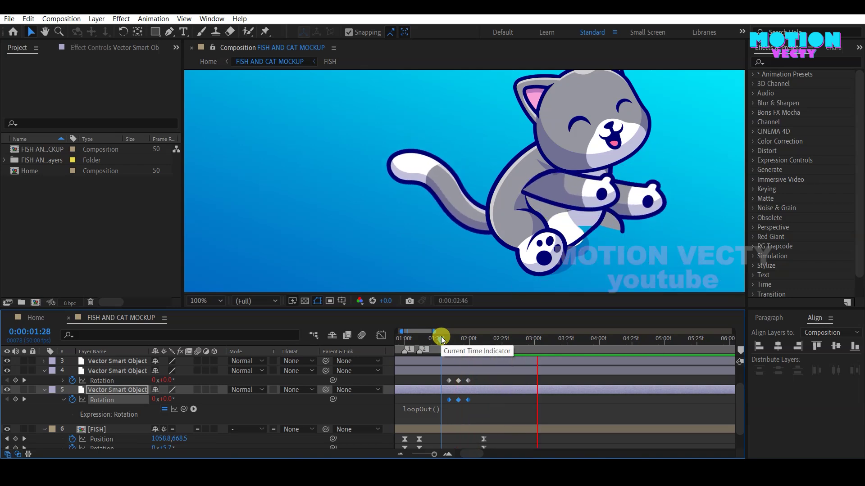
drag(442, 336, 449, 339)
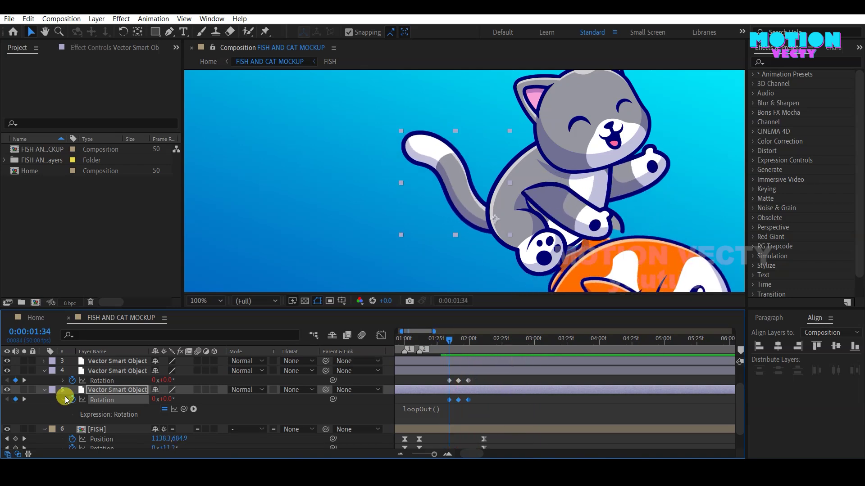
click(456, 392)
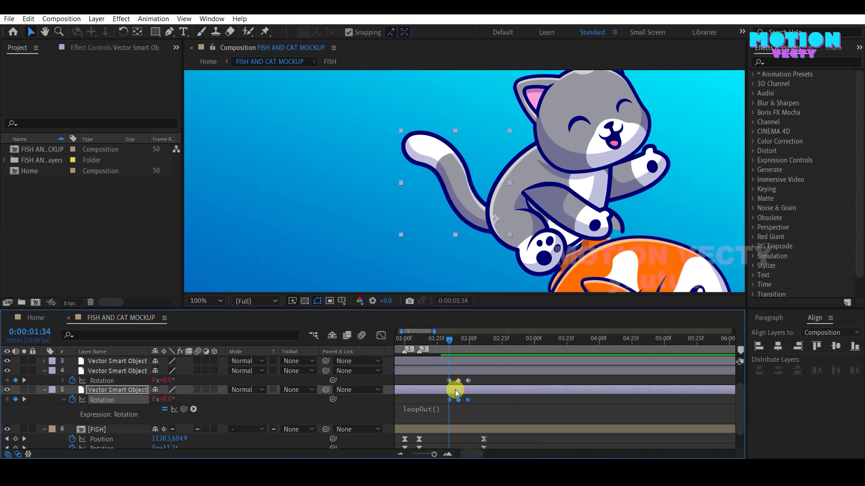
click(206, 301)
click(218, 101)
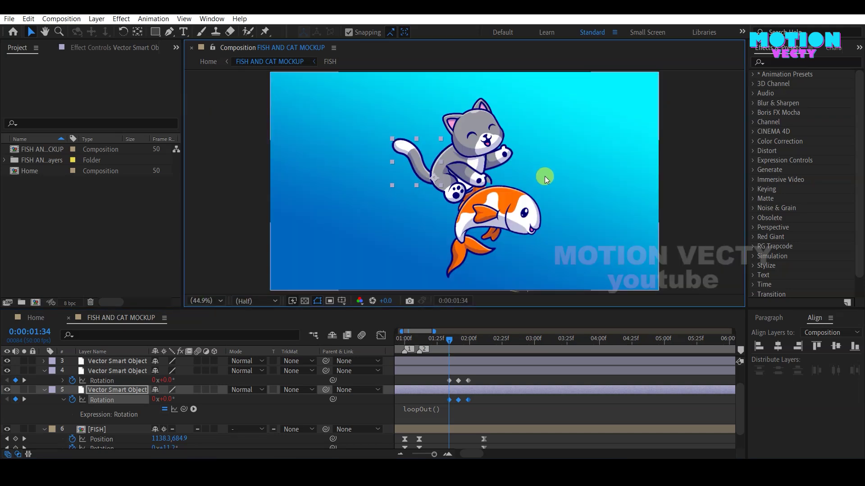
click(436, 342)
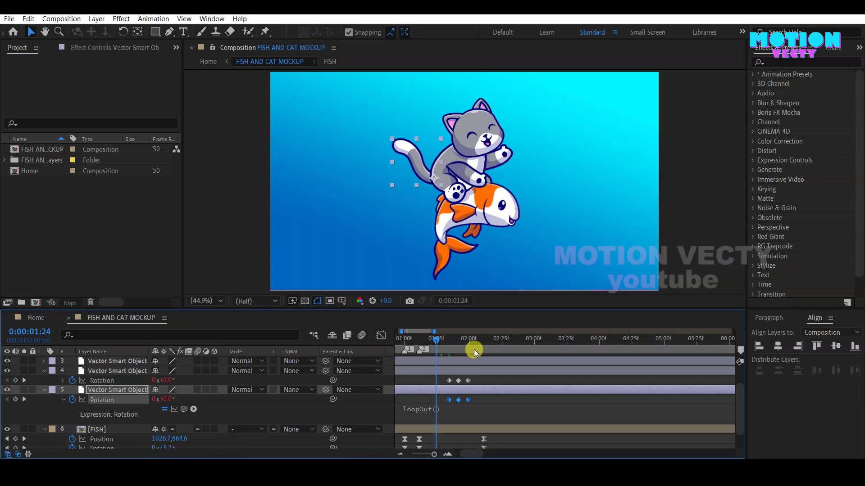
key(space)
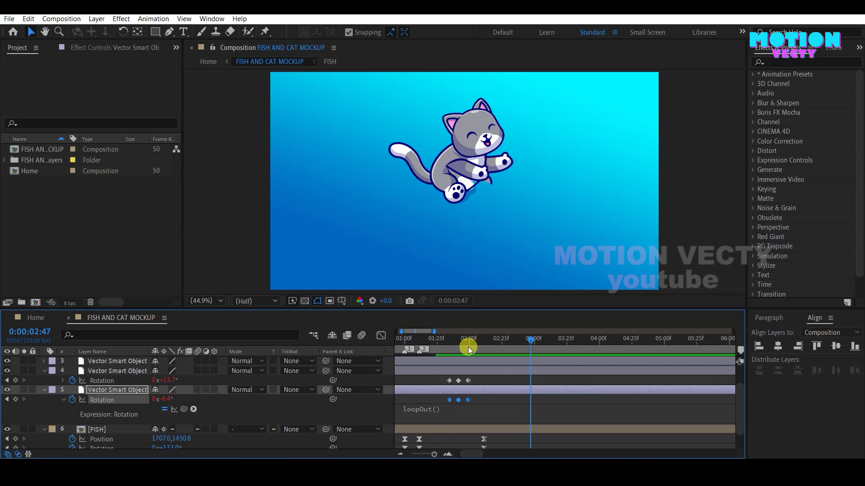
click(468, 347)
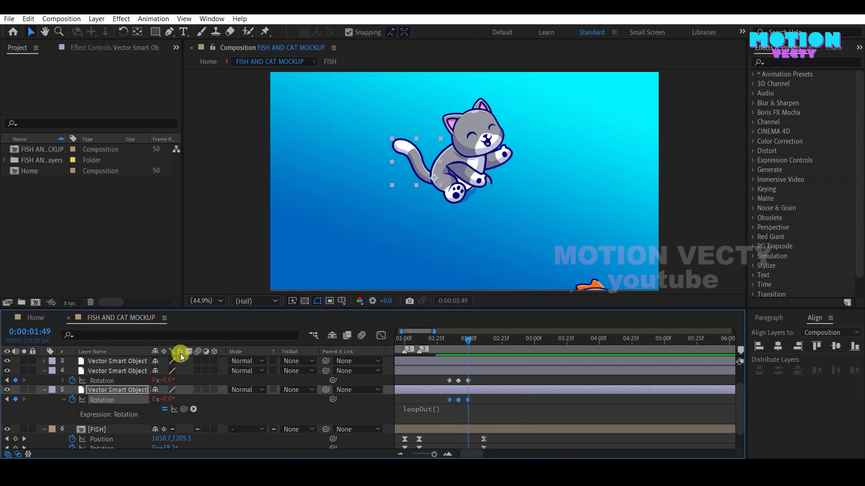
click(45, 391)
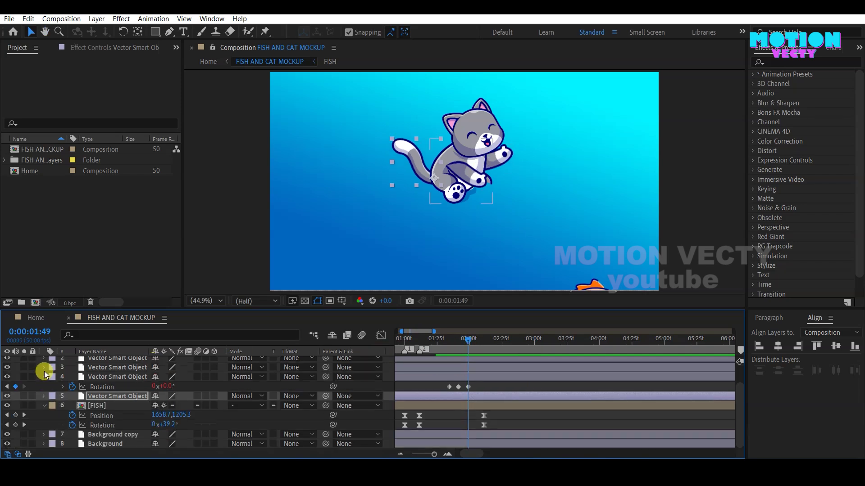
Collapse all layer properties, then show only the arm layer's rotation keyframes
click(47, 376)
click(44, 369)
click(45, 380)
click(44, 406)
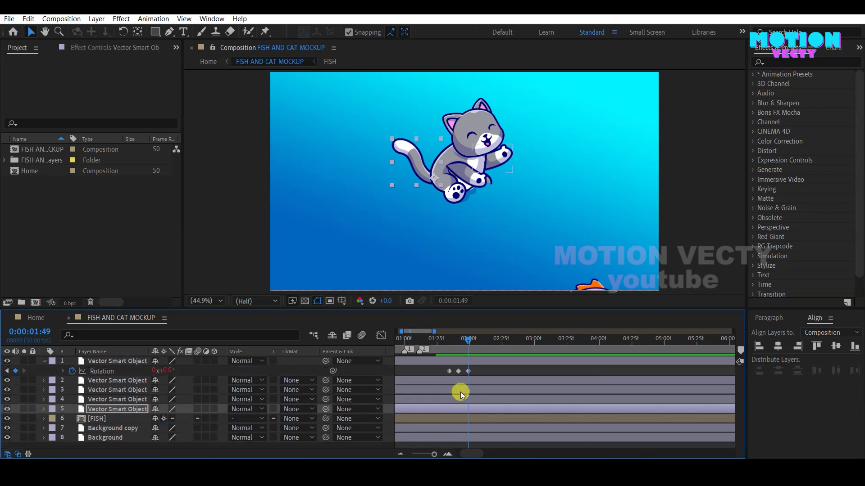
click(44, 362)
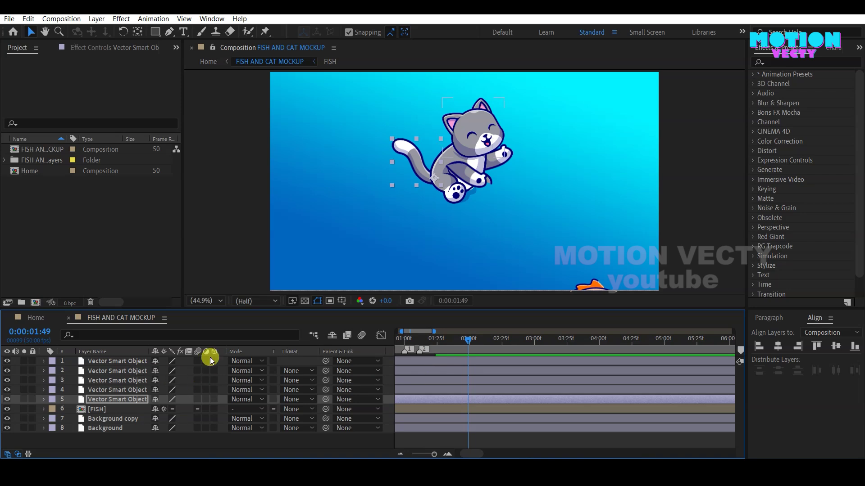
click(479, 184)
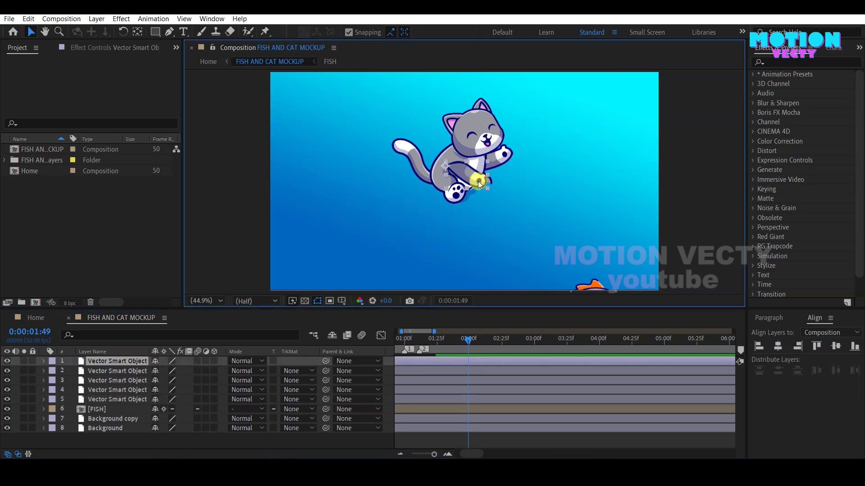
key(u)
Add composition markers 3 and 4 near 2 seconds, the fourth at 0:00:01:49, and preview
drag(739, 351, 463, 356)
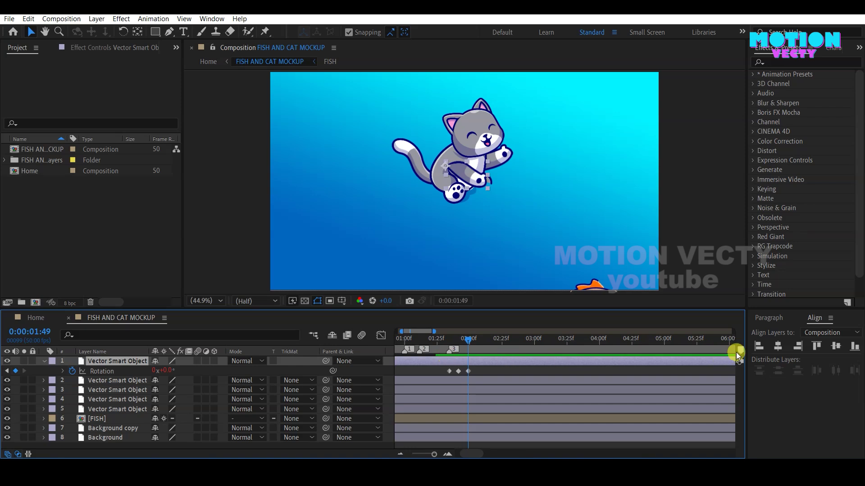
drag(706, 358, 474, 358)
click(45, 362)
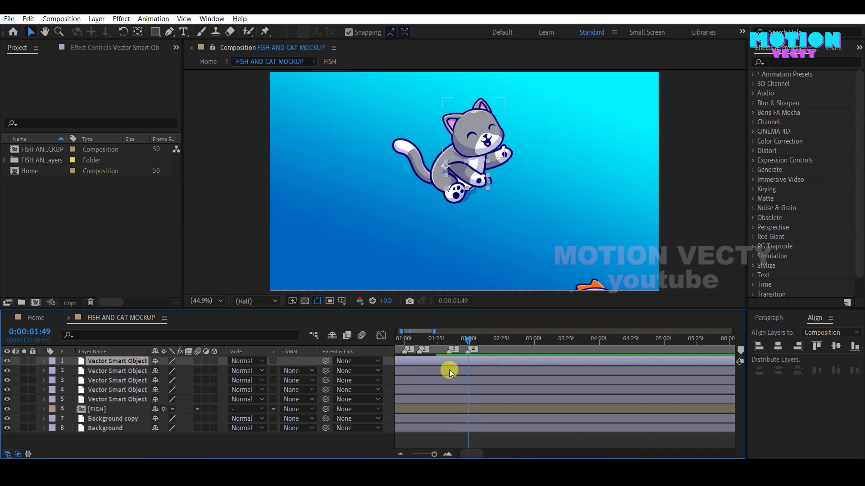
drag(468, 344, 384, 356)
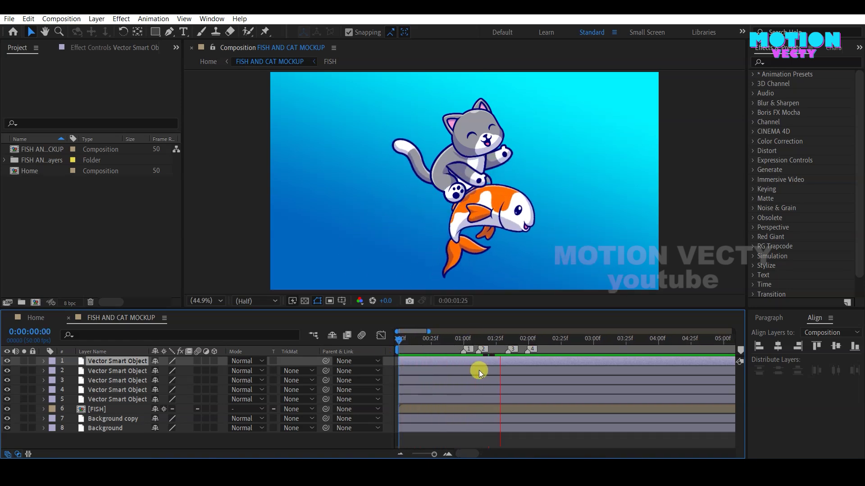
click(144, 362)
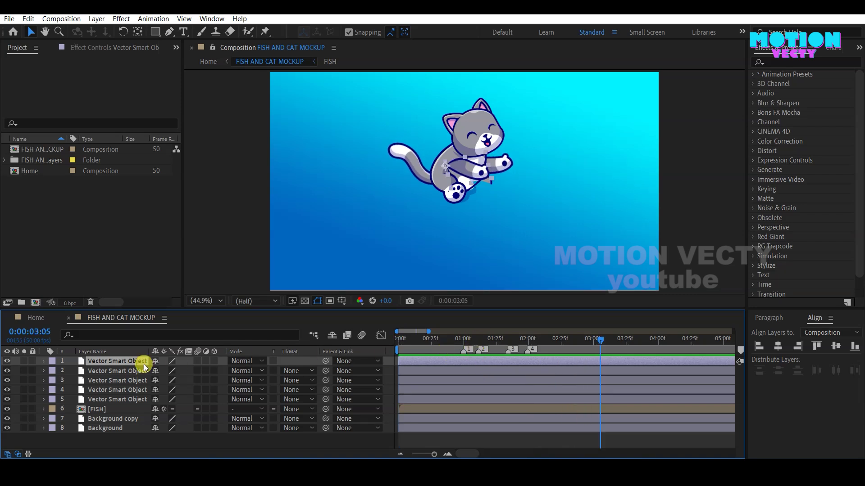
shift+click(124, 400)
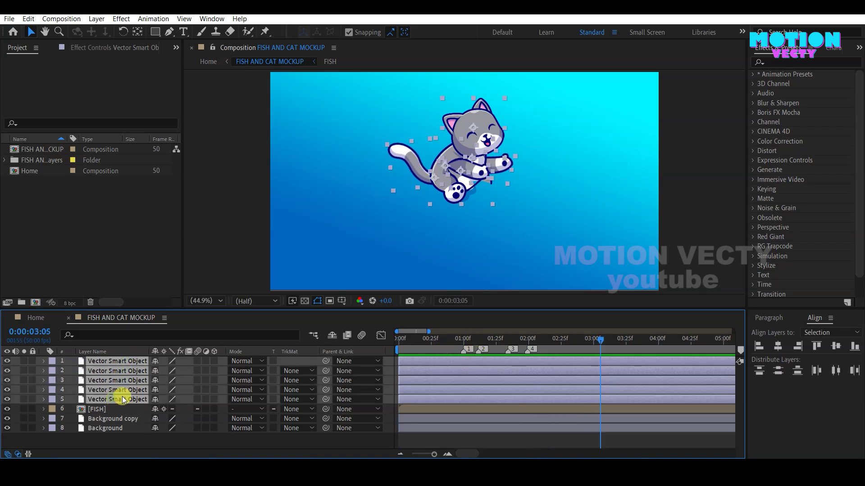
Pre-compose the five Vector Smart Object cat layers into a CAT composition, moving all attributes
click(466, 343)
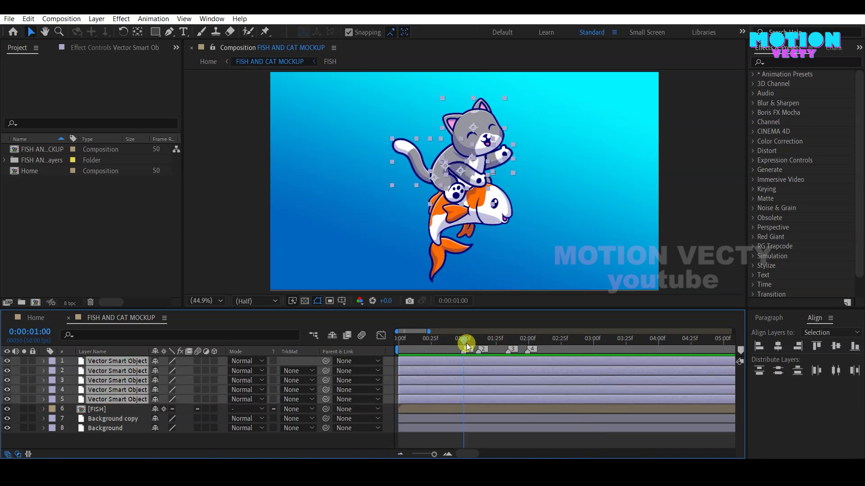
click(155, 362)
right_click(122, 367)
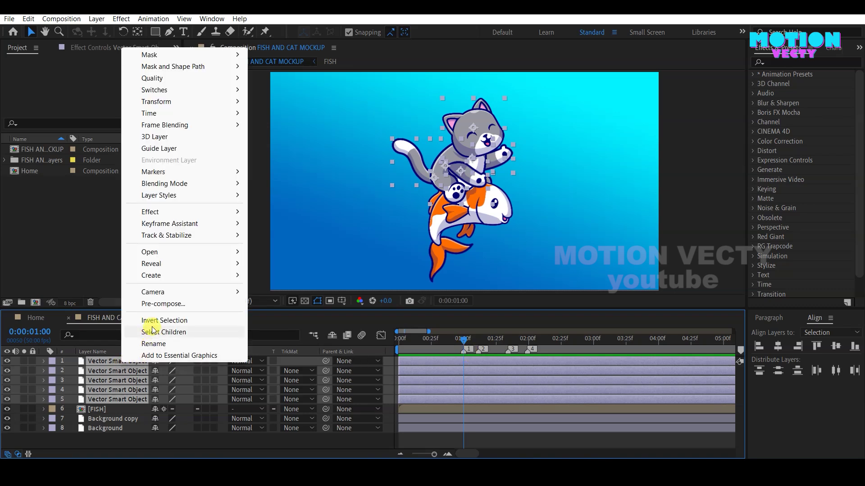
click(157, 304)
text(CAT)
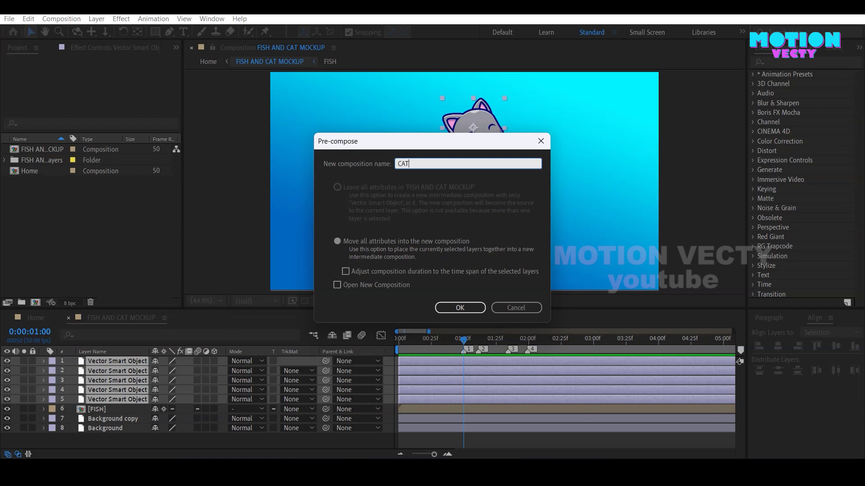
click(450, 307)
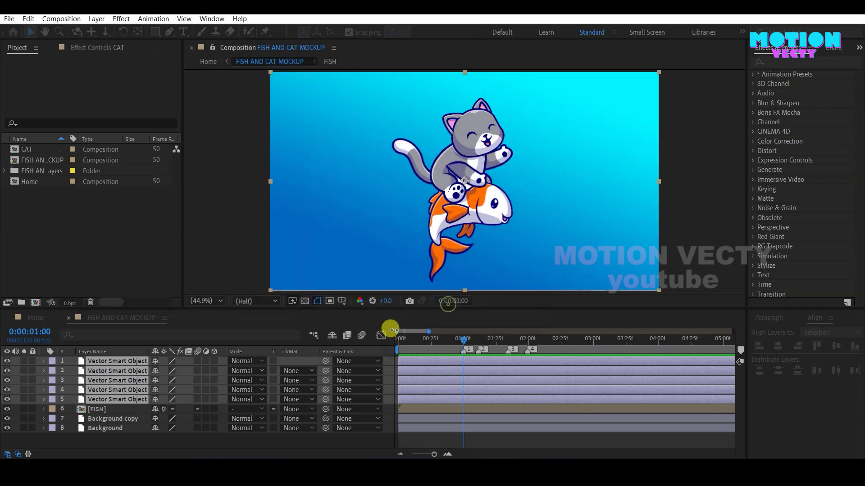
key(Caps_Lock)
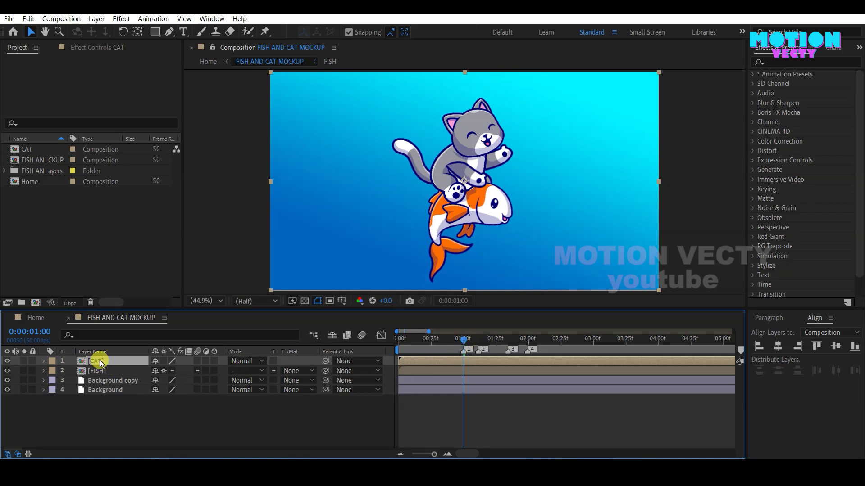
Parent the CAT layer to FISH and preview the cat riding the fish's leap
key(p)
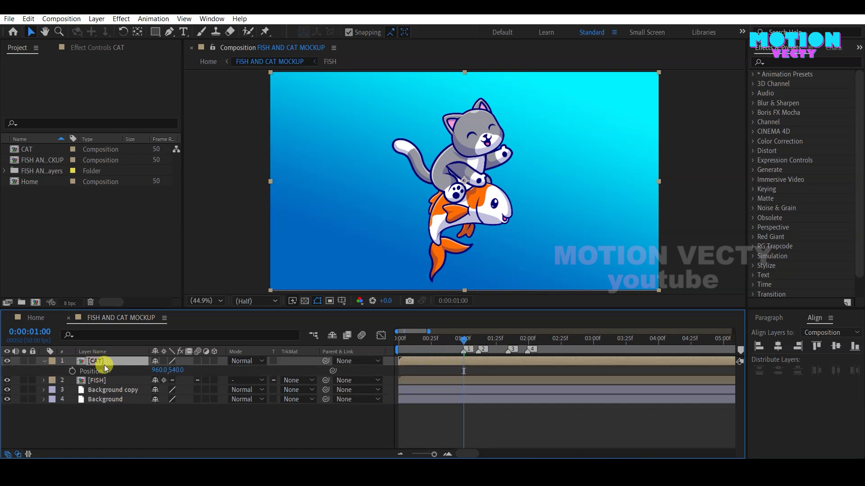
drag(325, 361, 116, 381)
drag(464, 342, 397, 357)
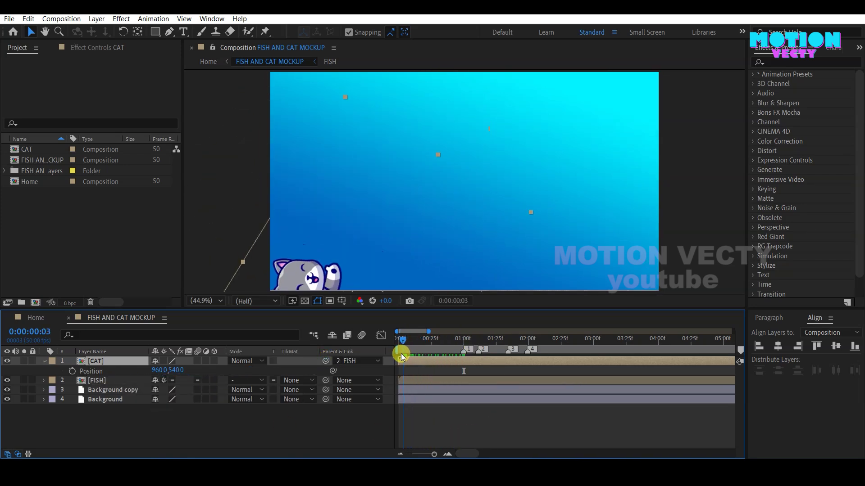
click(452, 417)
key(space)
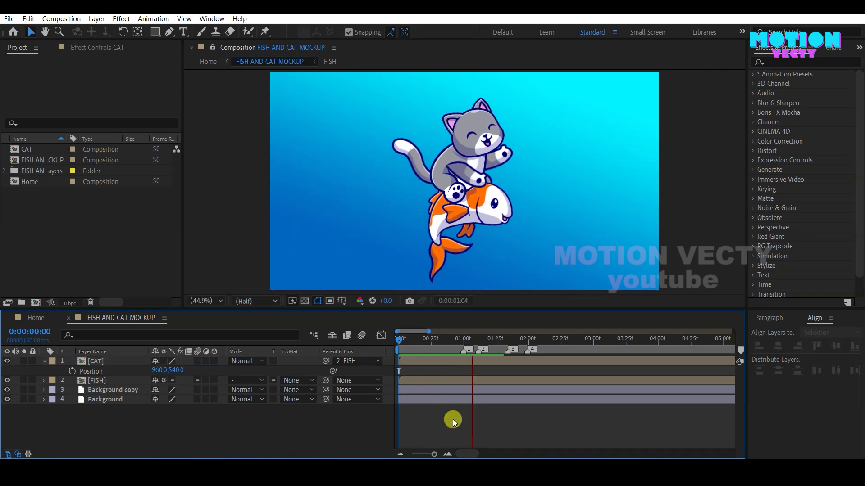
mouse_move(460, 339)
mouse_down()
mouse_move(409, 349)
mouse_move(434, 346)
mouse_up()
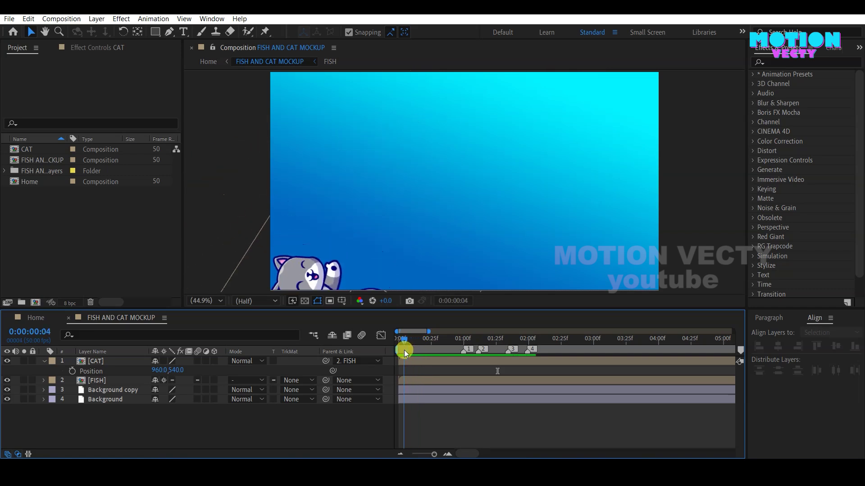
drag(434, 346, 463, 347)
click(113, 373)
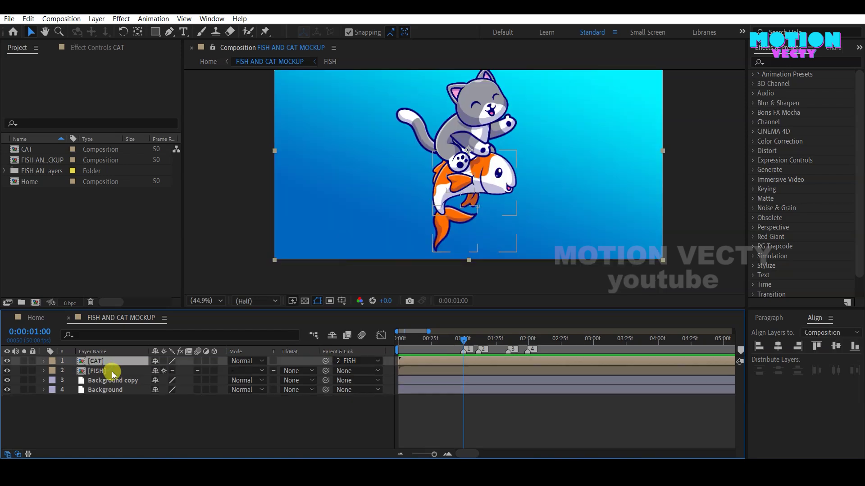
Duplicate CAT and trim the copies so one starts and the other ends at 1:00
key(ctrl+d)
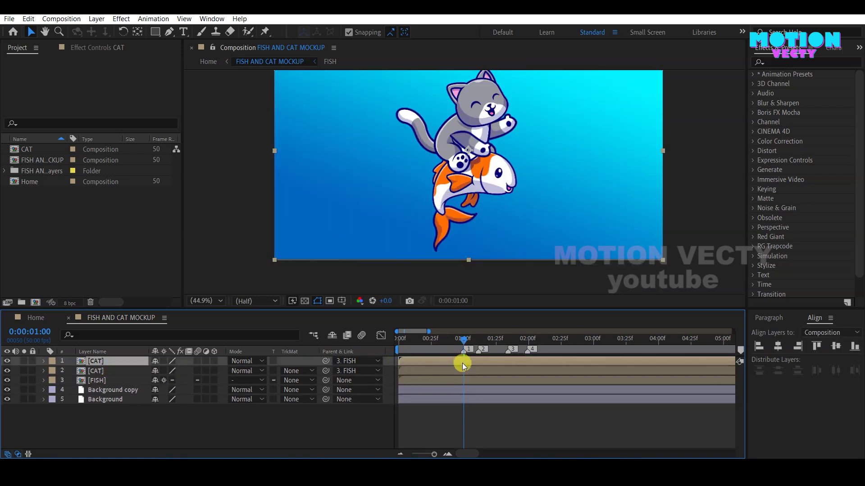
key(alt+bracketleft)
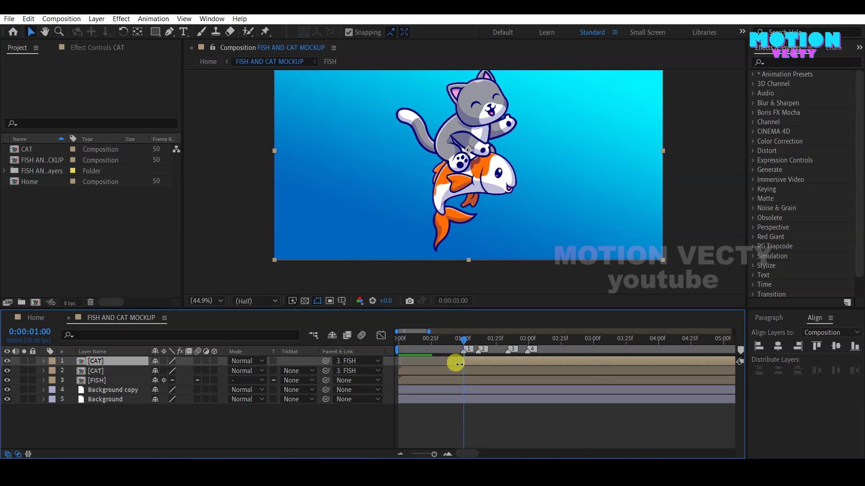
click(458, 371)
key(alt+bracketright)
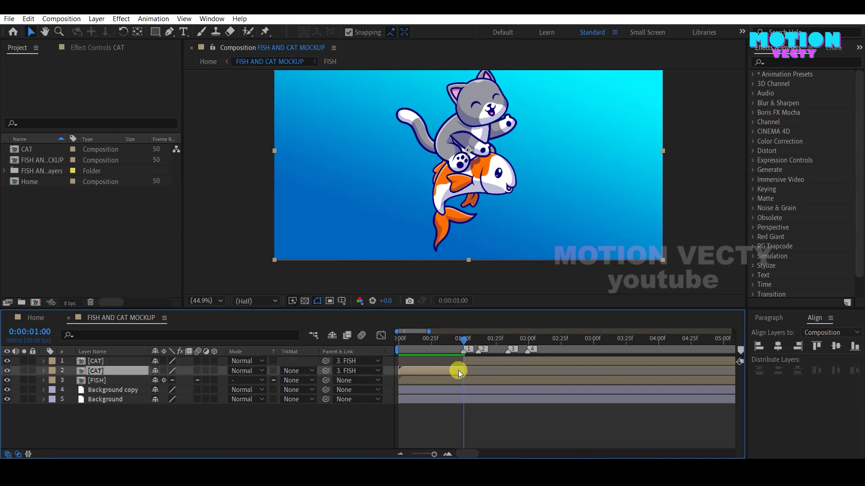
drag(461, 345, 439, 345)
click(440, 344)
key(space)
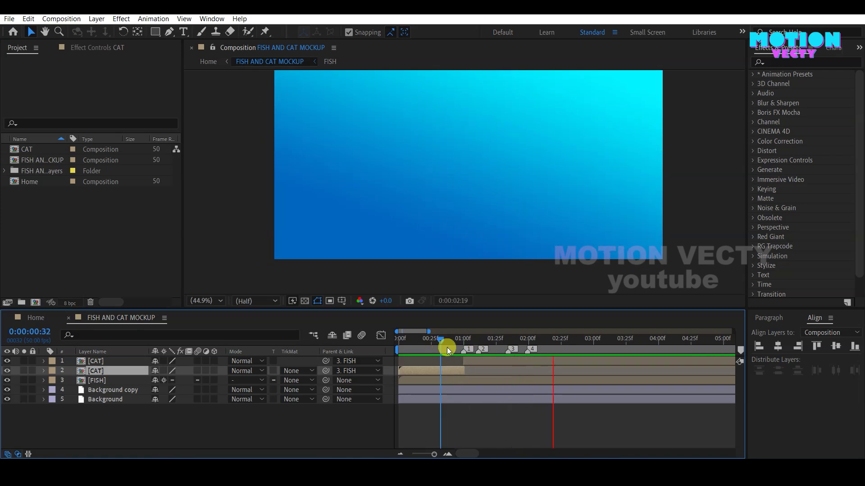
drag(454, 343, 469, 343)
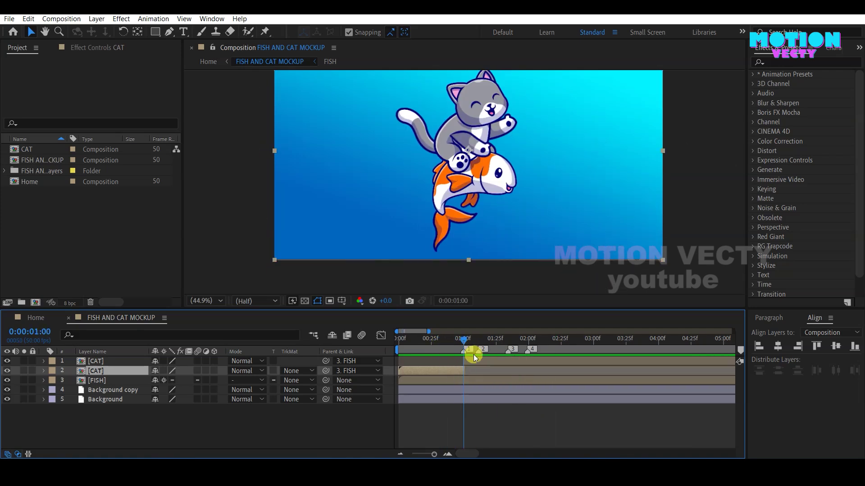
Set the top CAT copy's Parent to None and preview the detached cat
click(477, 361)
click(357, 362)
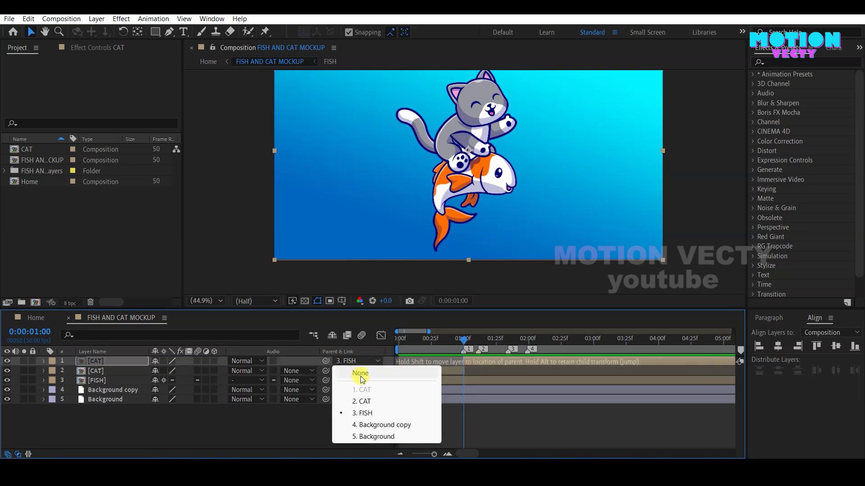
click(360, 374)
click(399, 347)
key(space)
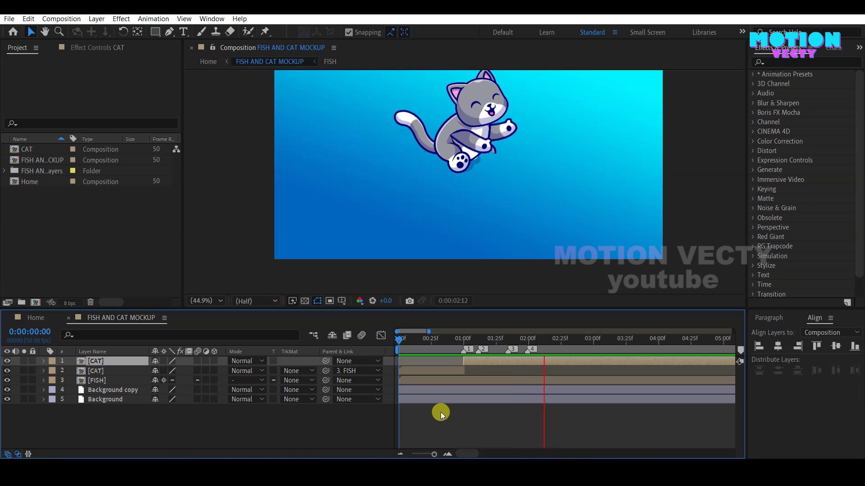
click(475, 342)
drag(474, 342, 465, 345)
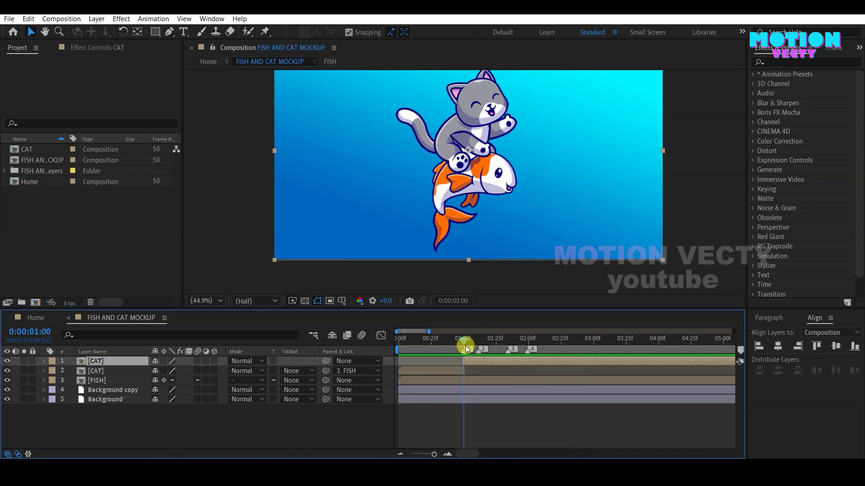
Keyframe the detached cat's Position at 1:00 and 2:24, lowering it to 960, 724.8
key(p)
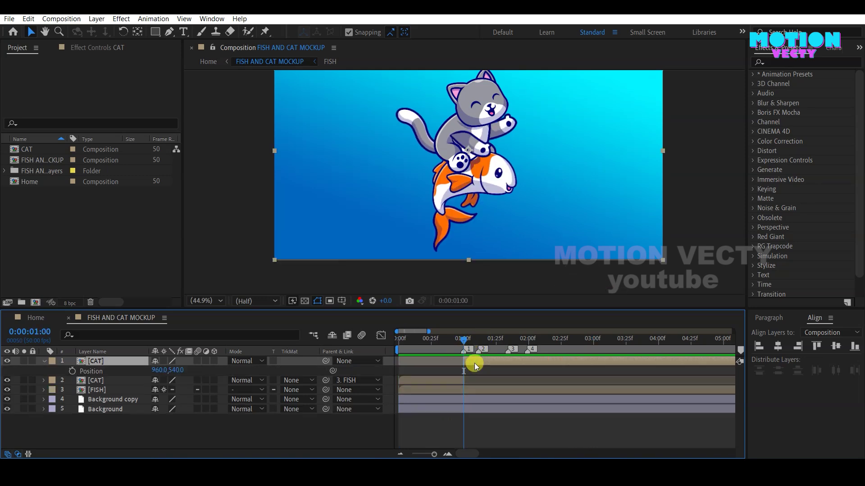
click(74, 370)
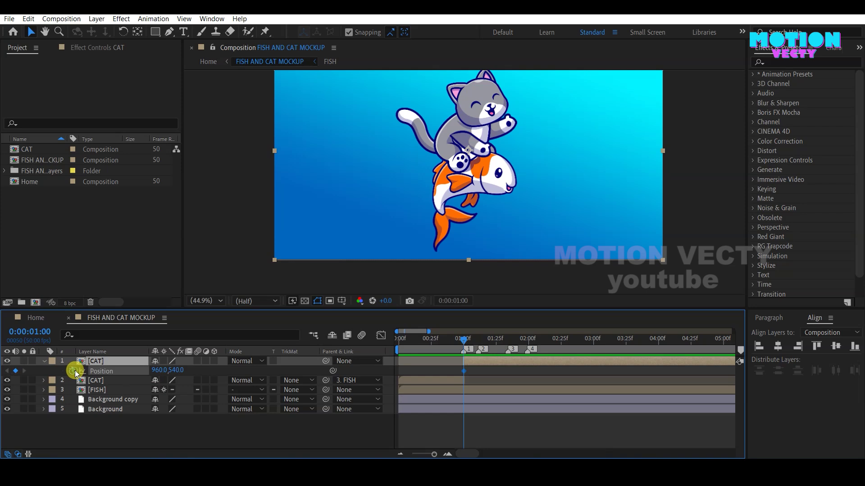
drag(471, 342, 526, 344)
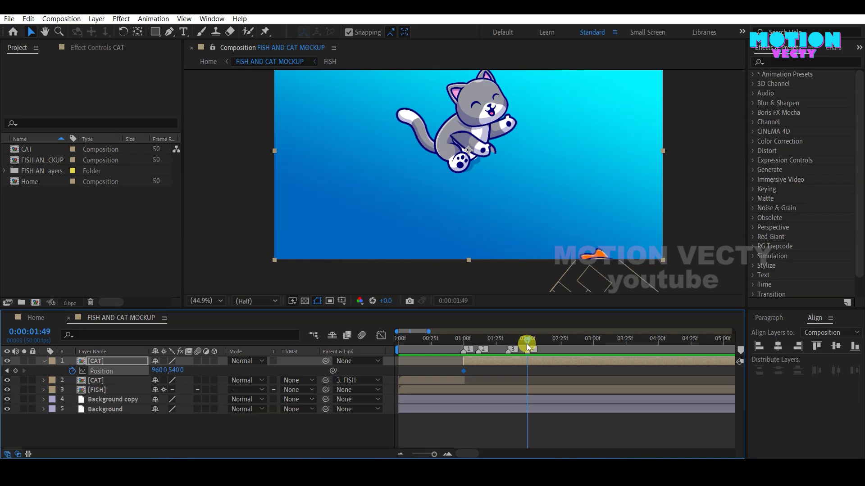
key(KP_Multiply)
click(510, 367)
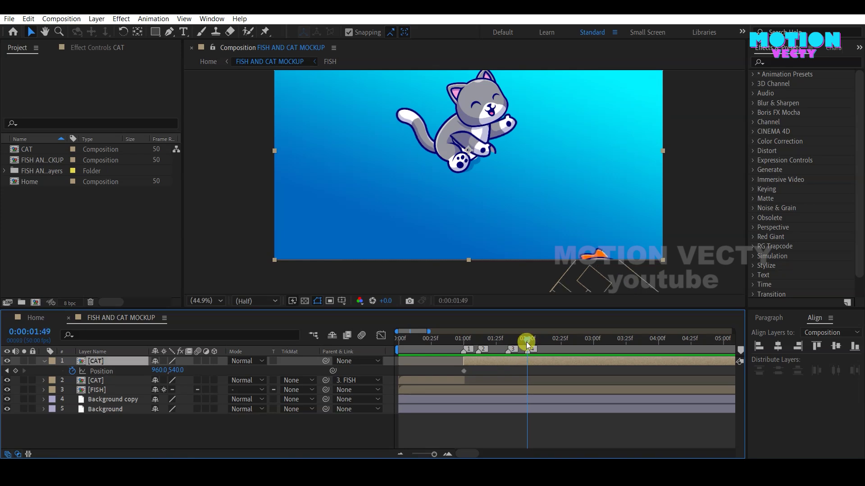
drag(528, 340, 556, 339)
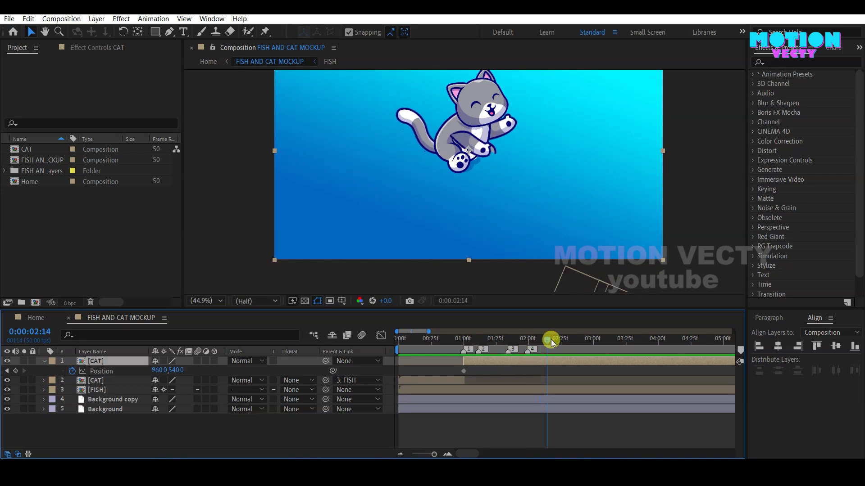
drag(556, 339, 561, 340)
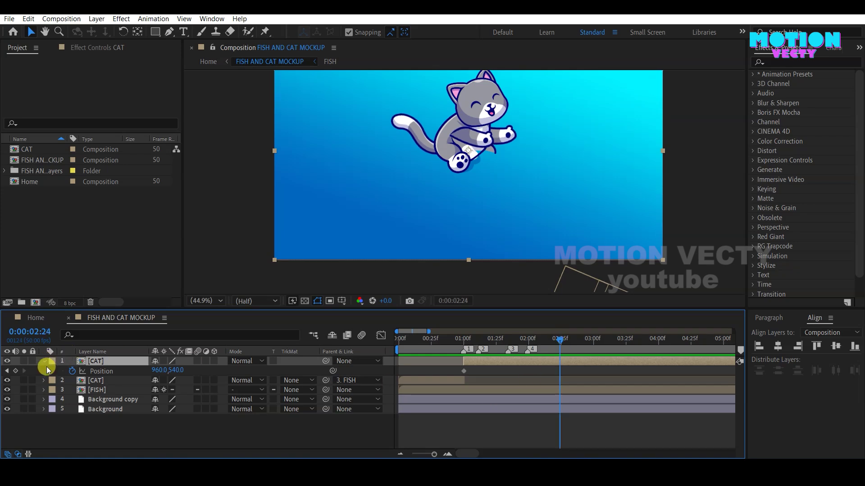
click(15, 370)
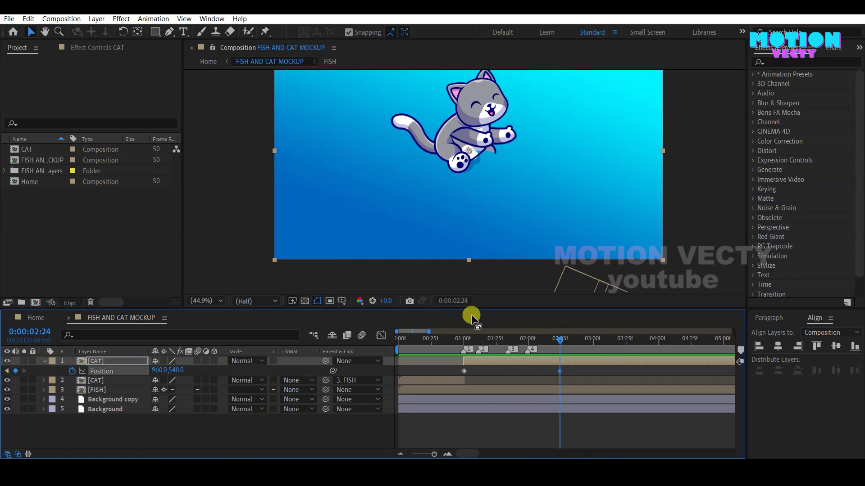
drag(474, 127, 479, 175)
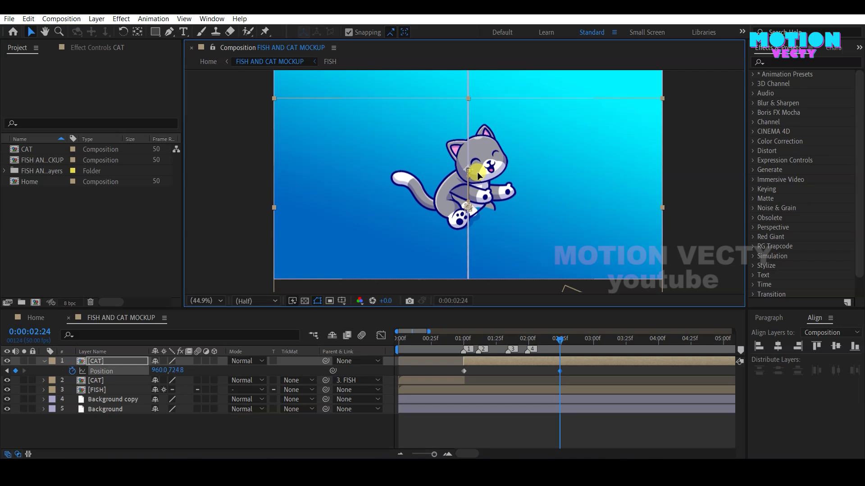
Apply Easy Ease to both Position keyframes of the detached cat
click(562, 371)
drag(463, 376, 463, 373)
right_click(463, 374)
mouse_move(483, 364)
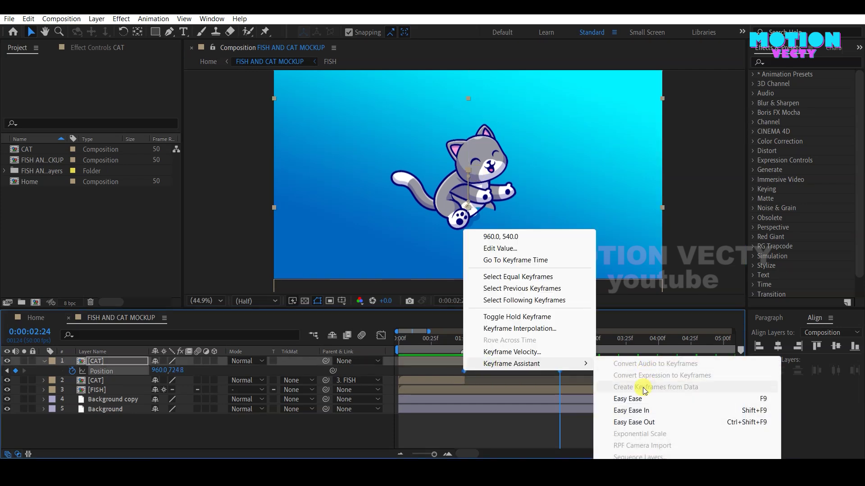
click(623, 399)
click(485, 412)
drag(448, 349, 401, 350)
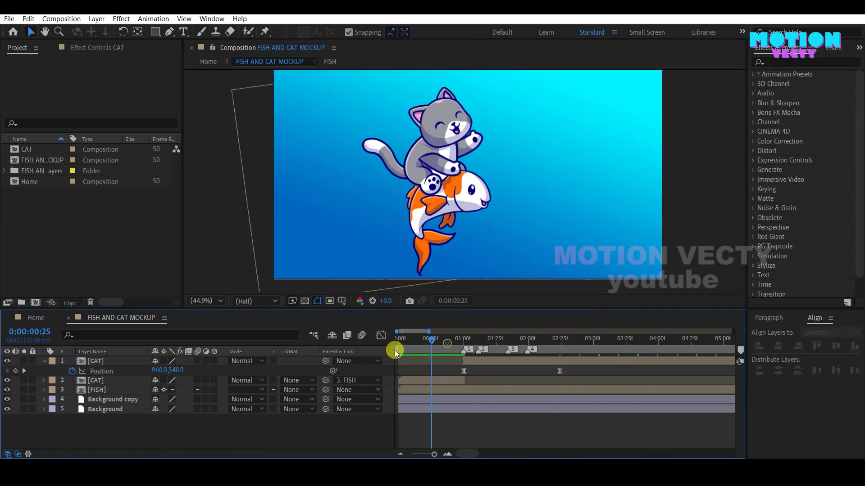
Preview the leap and retime the cat's first Position keyframe to 1:34
key(space)
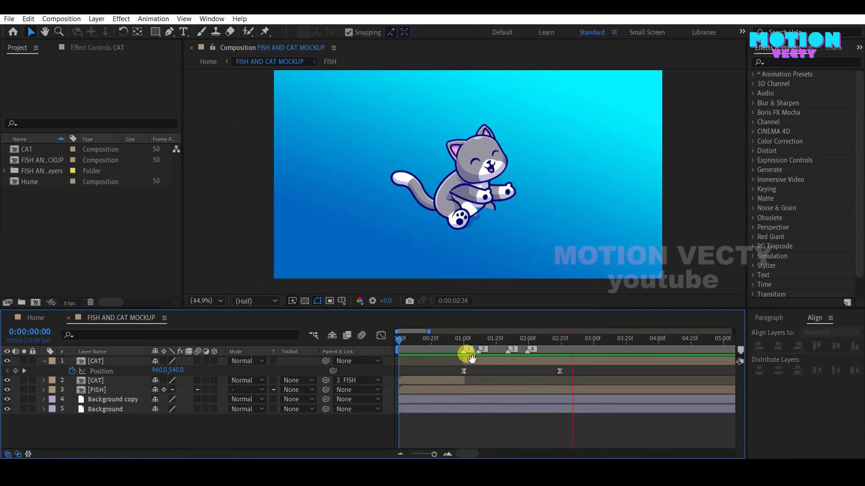
drag(483, 342, 503, 341)
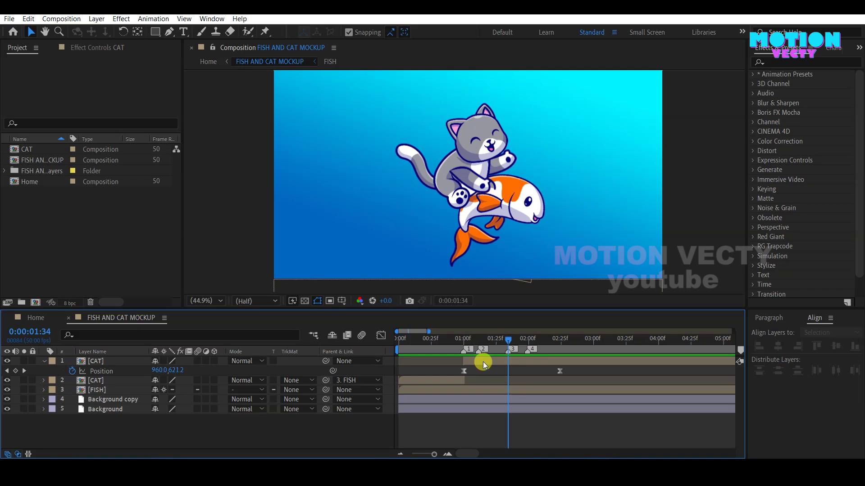
drag(464, 371, 502, 374)
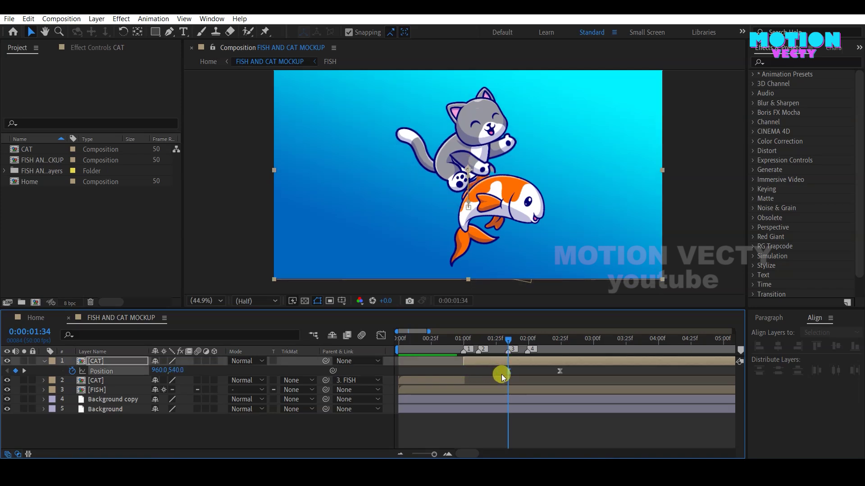
click(561, 372)
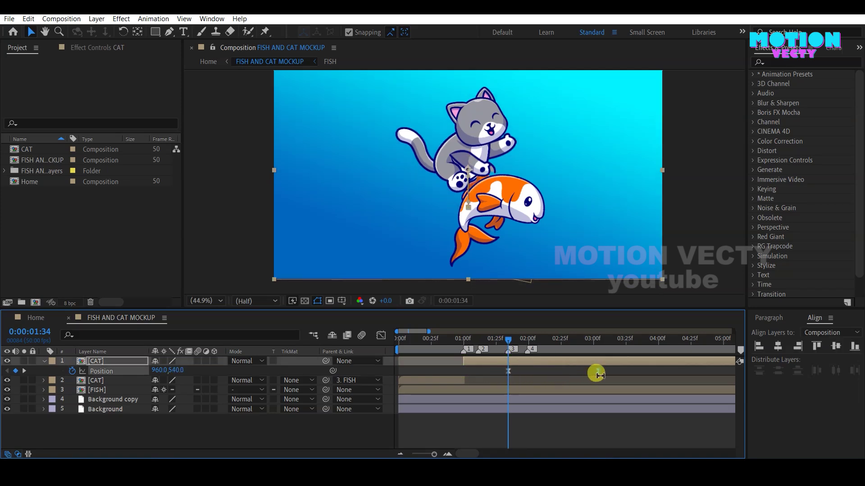
Preview the animation again from 00:46 and from the start
click(589, 420)
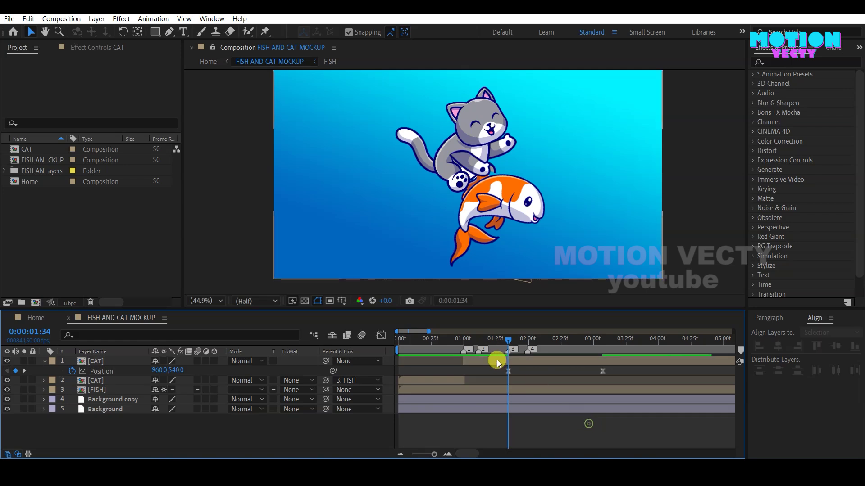
click(461, 349)
drag(461, 350, 458, 349)
key(space)
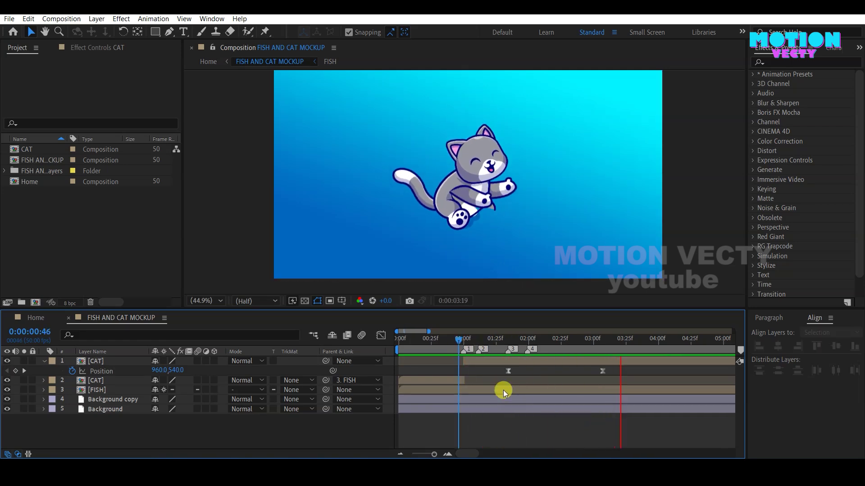
click(469, 346)
drag(465, 345, 390, 349)
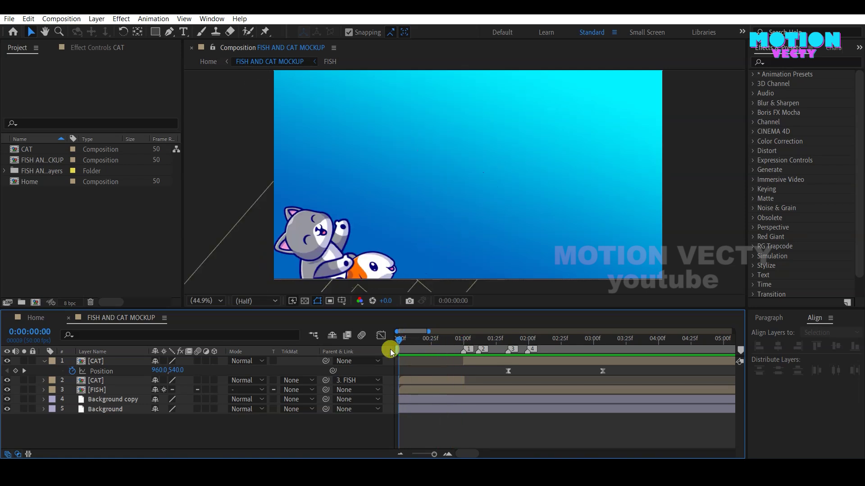
key(space)
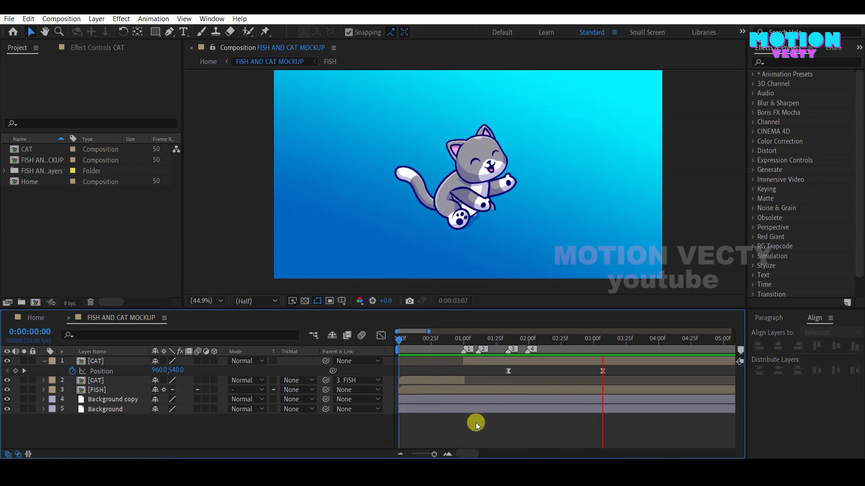
key(space)
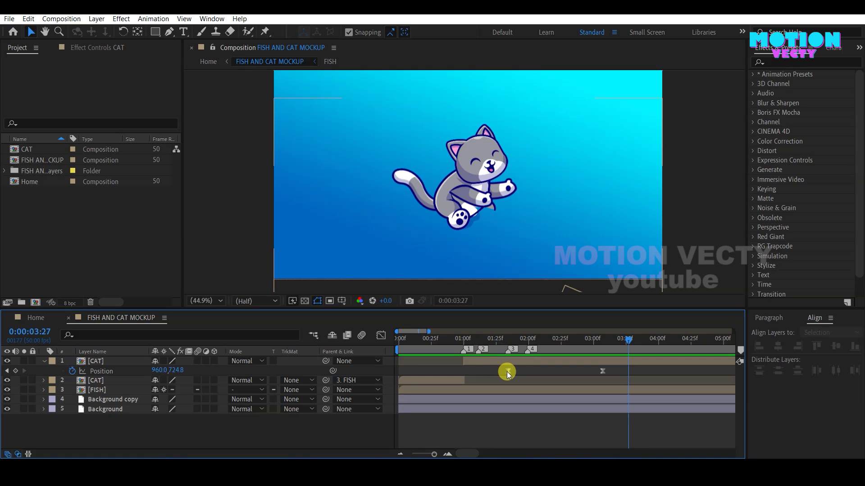
Shift the cat's first jump keyframe slightly earlier, preview from 00:42, and select the FISH layer
click(507, 372)
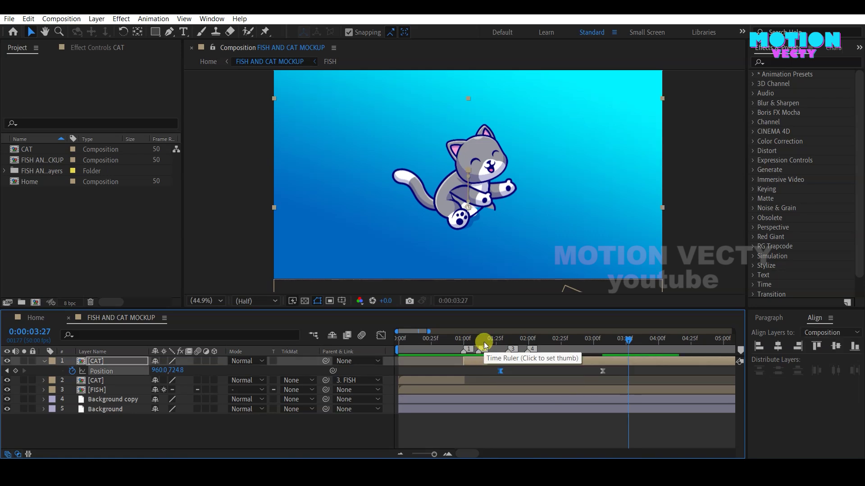
click(453, 341)
key(space)
click(522, 428)
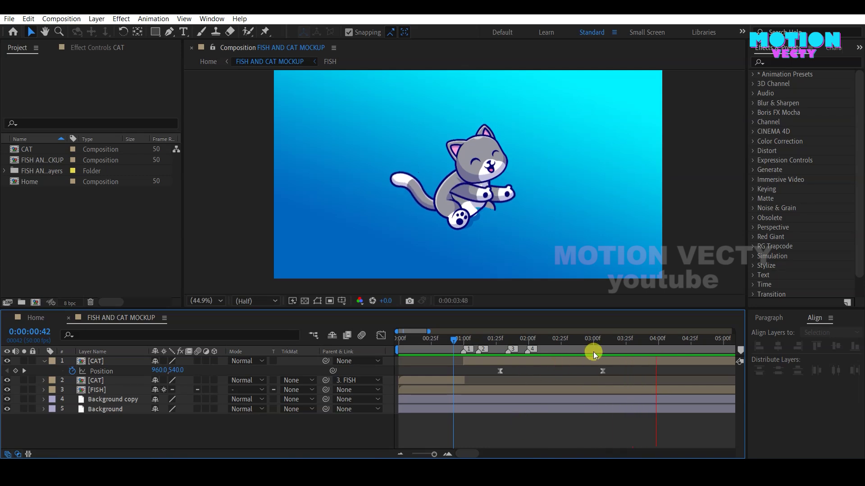
click(603, 342)
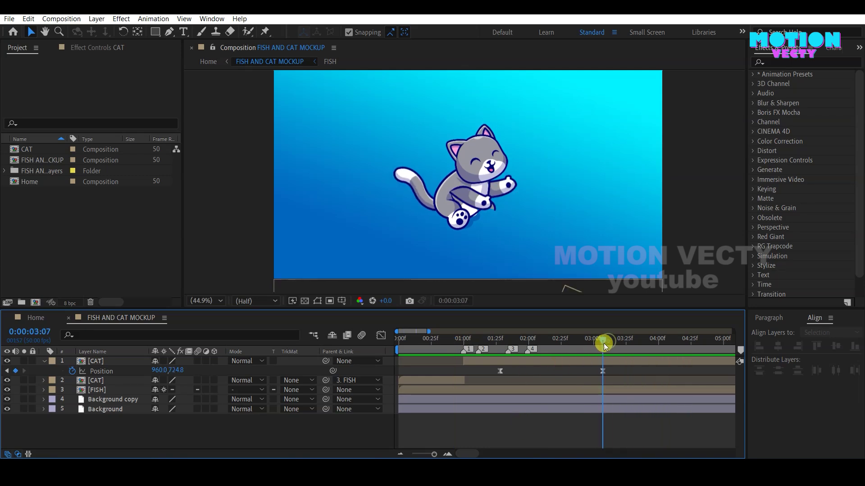
click(432, 390)
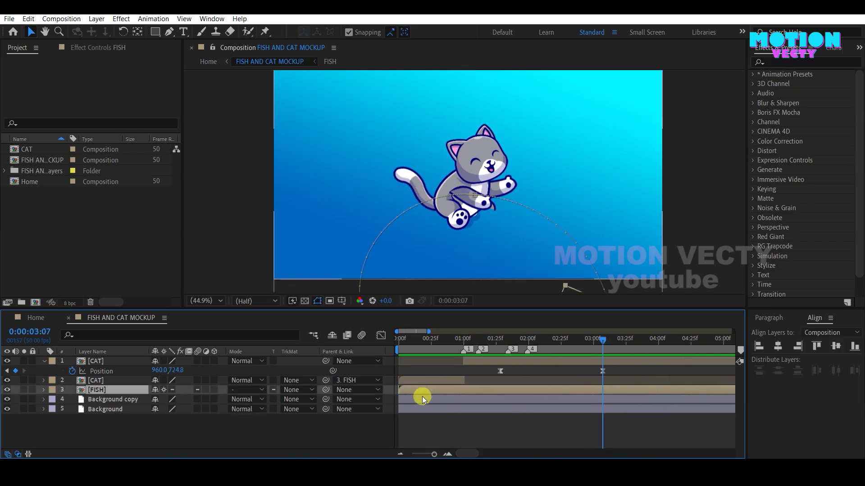
Duplicate the FISH layer, start the copy later, and retime the cat's keyframe to 02:26 raised onto it
key(ctrl+d)
mouse_move(504, 390)
mouse_down()
mouse_move(576, 391)
mouse_move(560, 390)
mouse_up()
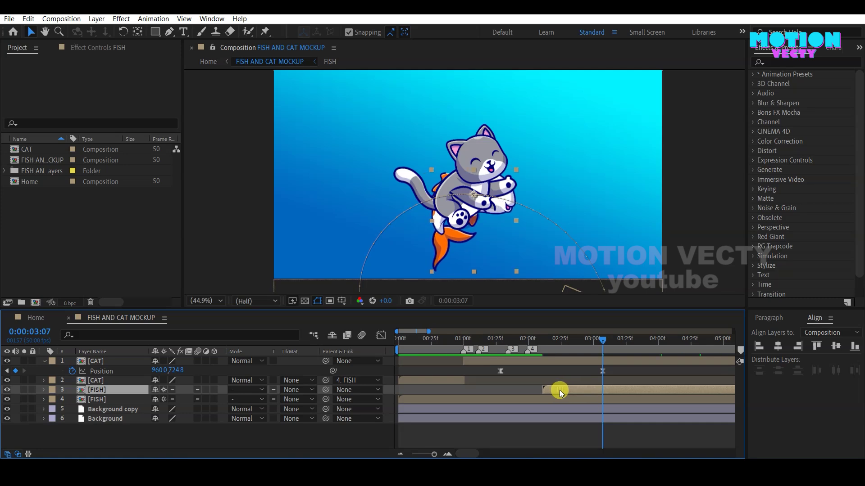
drag(560, 346, 561, 342)
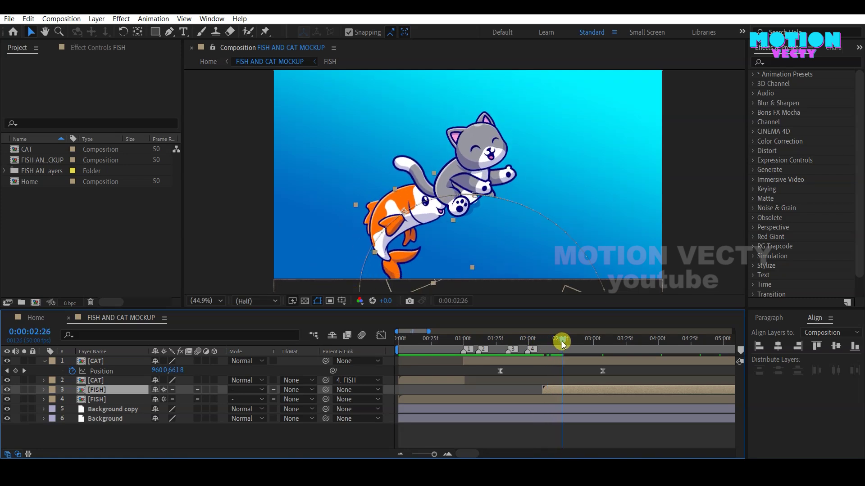
drag(604, 371, 569, 374)
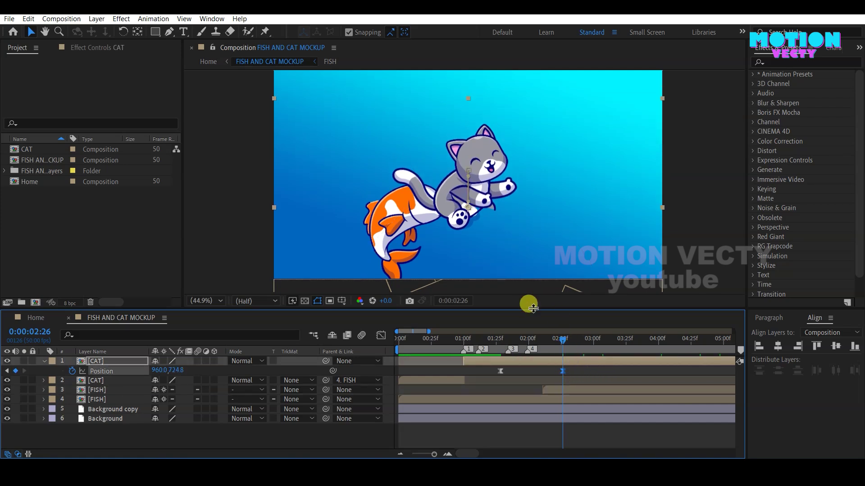
key(shift+Up)
key(shift+Up)
key(shift+Up)
key(shift+Up)
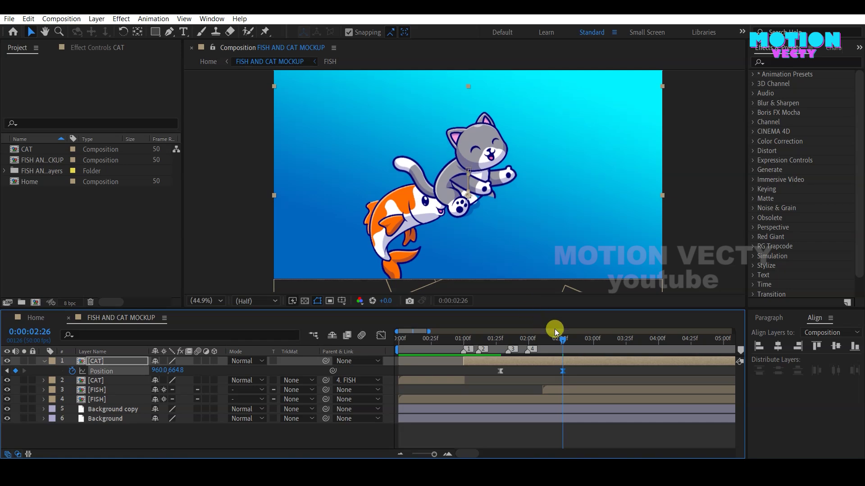
click(563, 392)
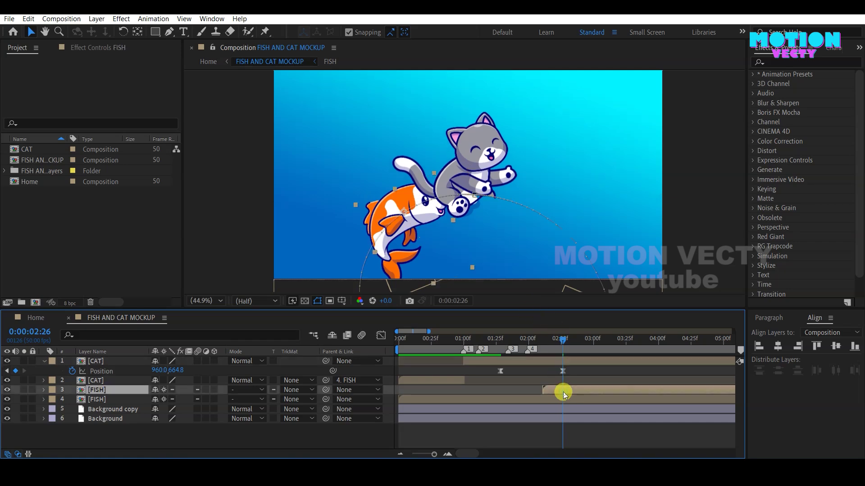
click(571, 361)
Add a cat Position keyframe at 03:04 with Y at 540.8, then check the motion back at 02:26
drag(563, 338, 598, 338)
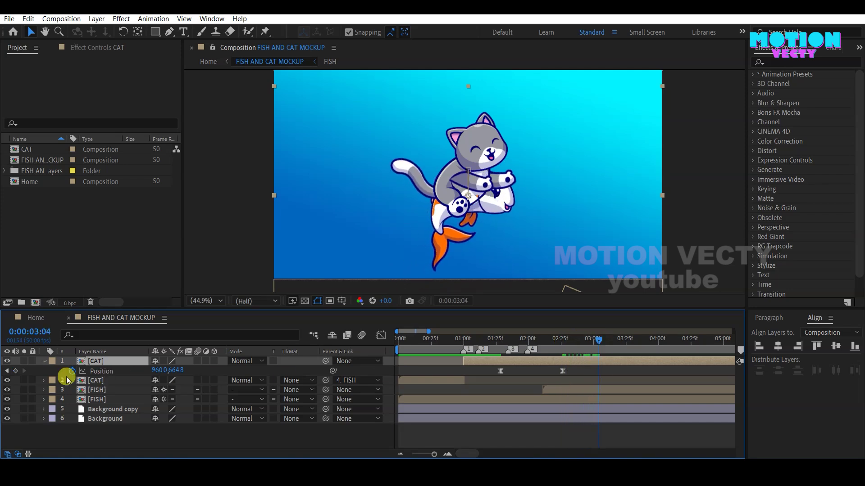
click(16, 371)
key(shift+Up)
key(shift+Up)
key(shift+Up)
key(shift+Up)
key(shift+Up)
key(shift+Up)
key(shift+Up)
key(shift+Up)
key(shift+Up)
key(shift+Up)
key(shift+Up)
key(shift+Down)
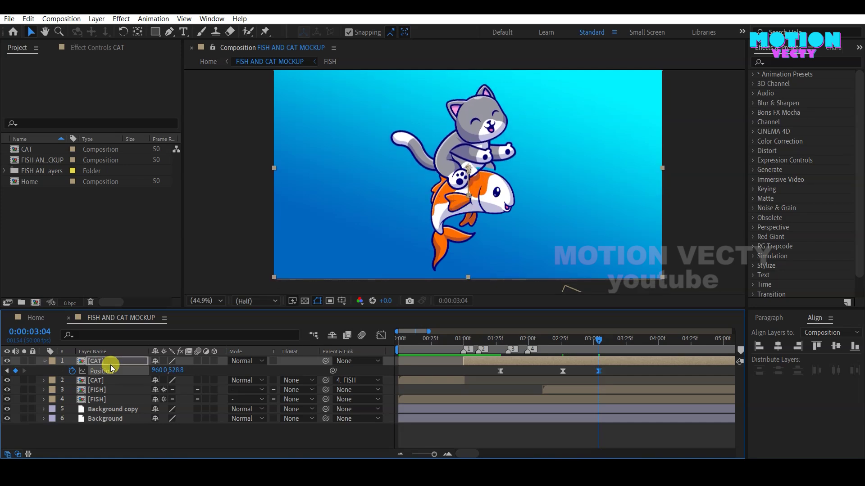
key(Down)
key(Down)
key(Down)
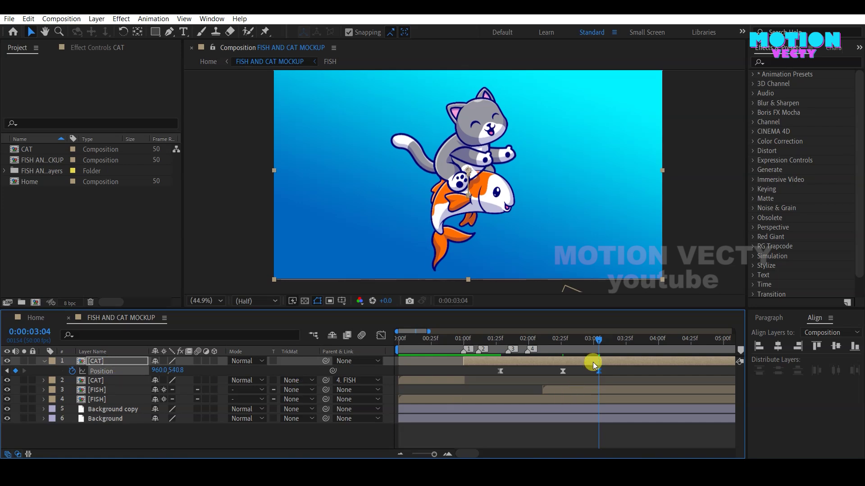
mouse_move(591, 342)
mouse_down()
mouse_move(553, 346)
mouse_move(587, 342)
mouse_up()
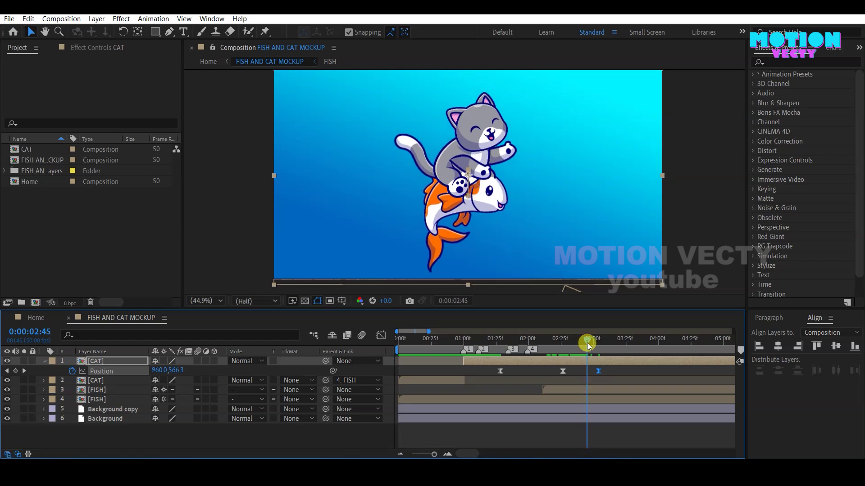
drag(586, 342, 563, 345)
key(Delete)
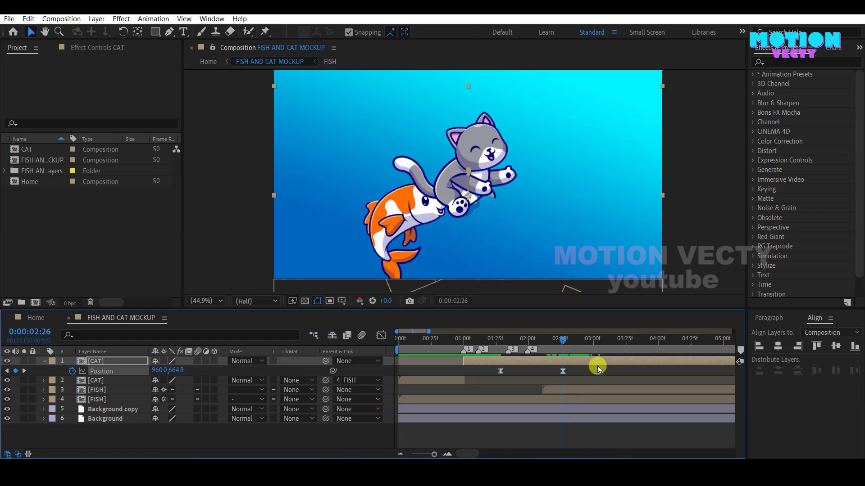
right_click(561, 374)
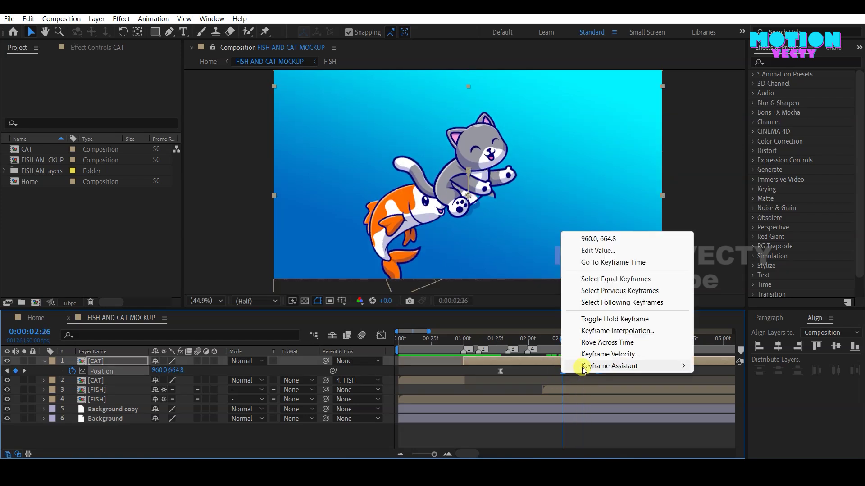
Apply Easy Ease to the cat's Position keyframes and drag the speed-graph influence handles to sharpen the second hop's peak
mouse_move(585, 364)
click(456, 402)
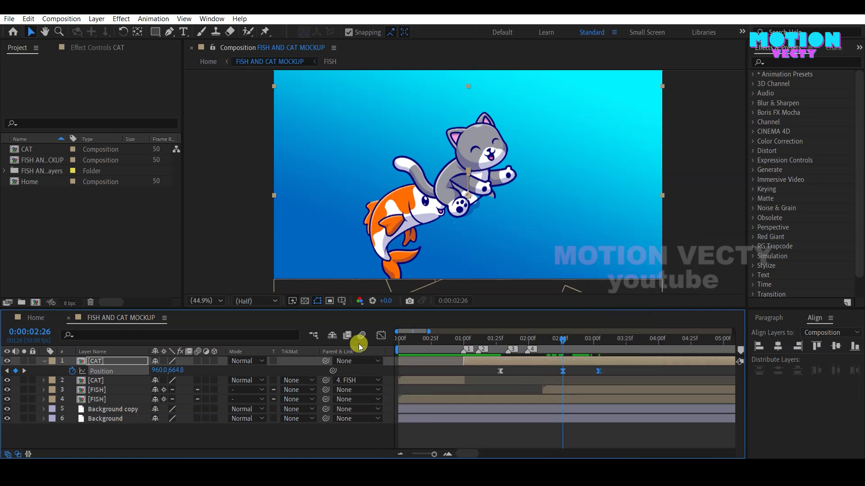
click(380, 338)
drag(600, 394, 587, 401)
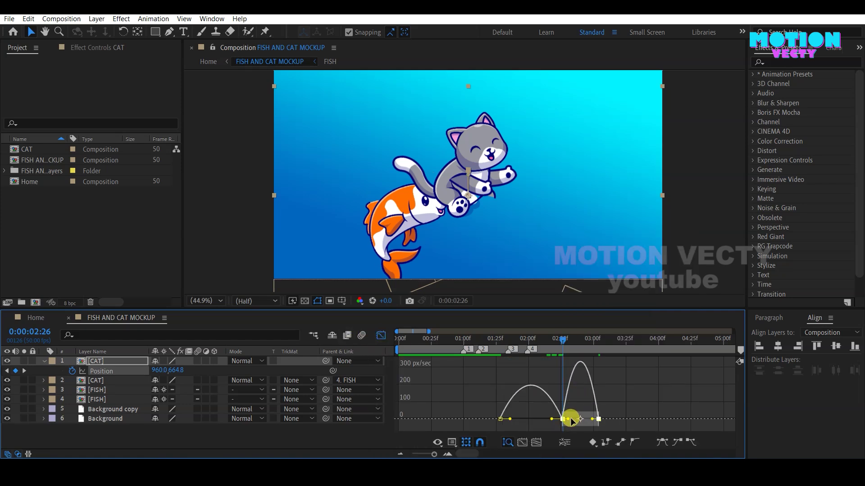
drag(570, 421, 587, 423)
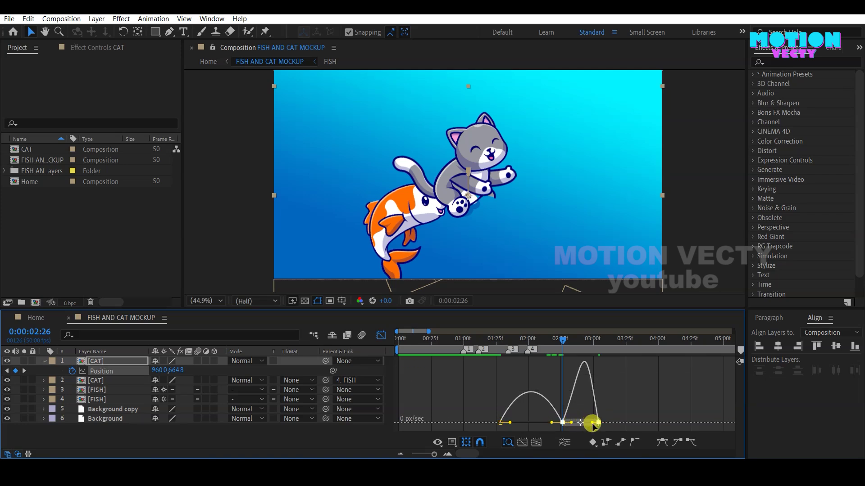
mouse_move(575, 424)
mouse_down()
mouse_move(595, 422)
mouse_move(585, 423)
mouse_up()
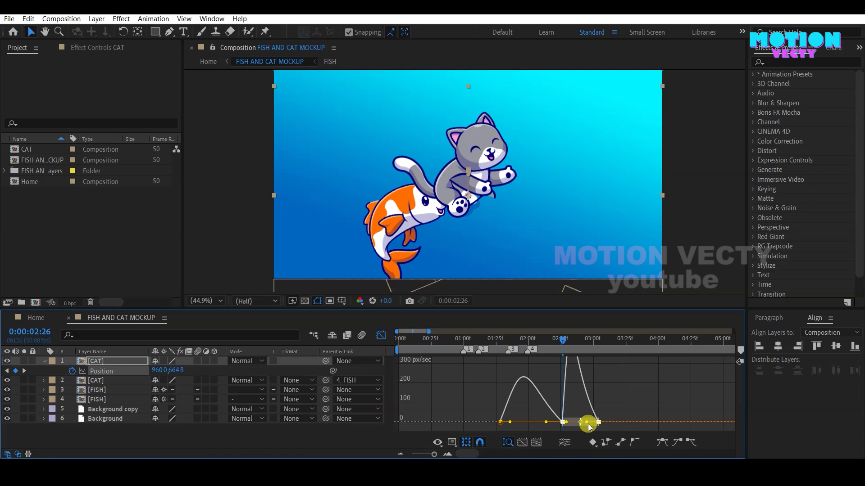
mouse_move(549, 344)
mouse_down()
mouse_move(525, 347)
mouse_move(566, 349)
mouse_move(505, 359)
mouse_up()
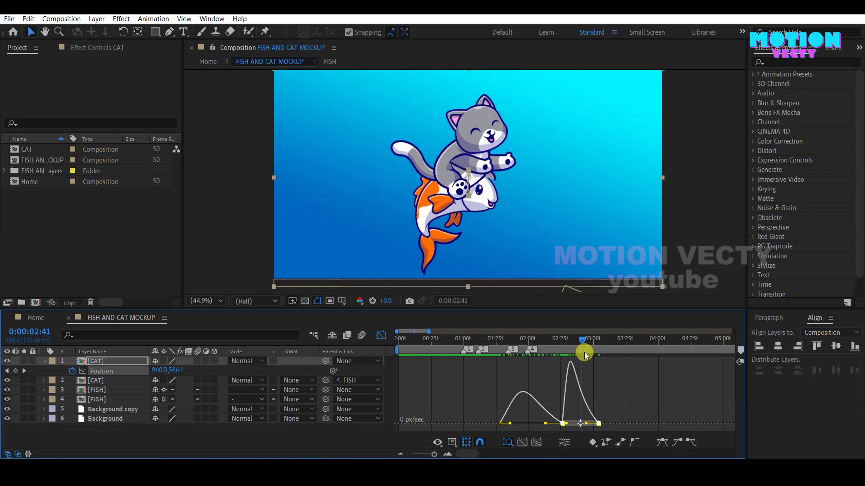
click(639, 402)
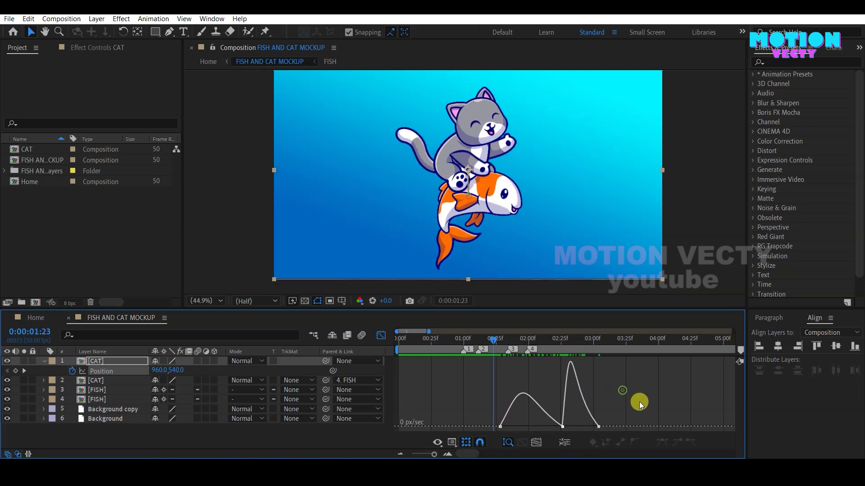
Preview the eased hop, switch off the Graph Editor to show layer bars, and preview again to about 03:20
key(space)
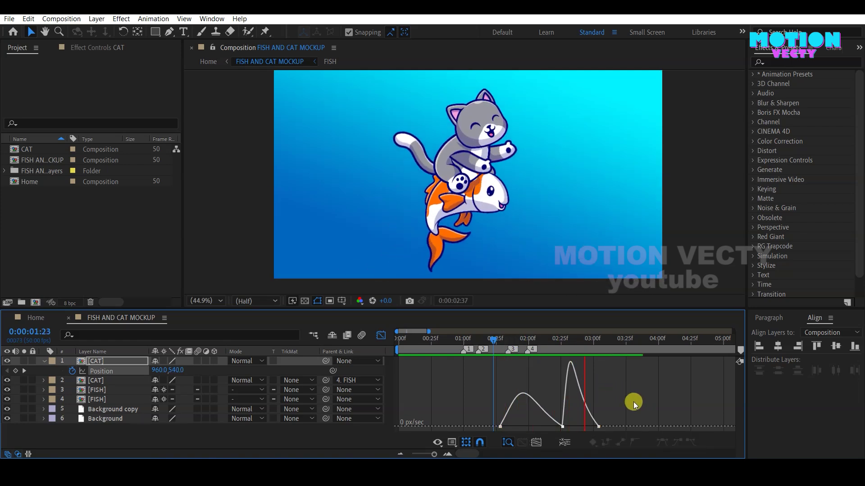
drag(493, 338, 399, 344)
click(381, 336)
key(space)
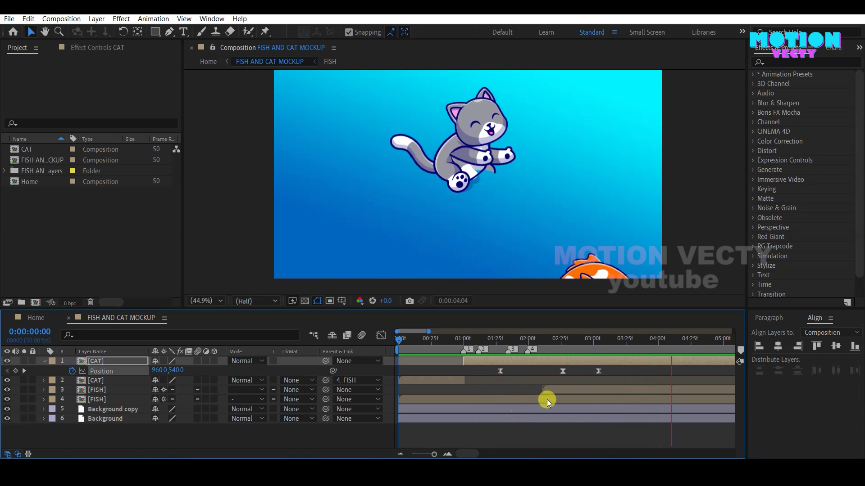
drag(596, 353, 650, 351)
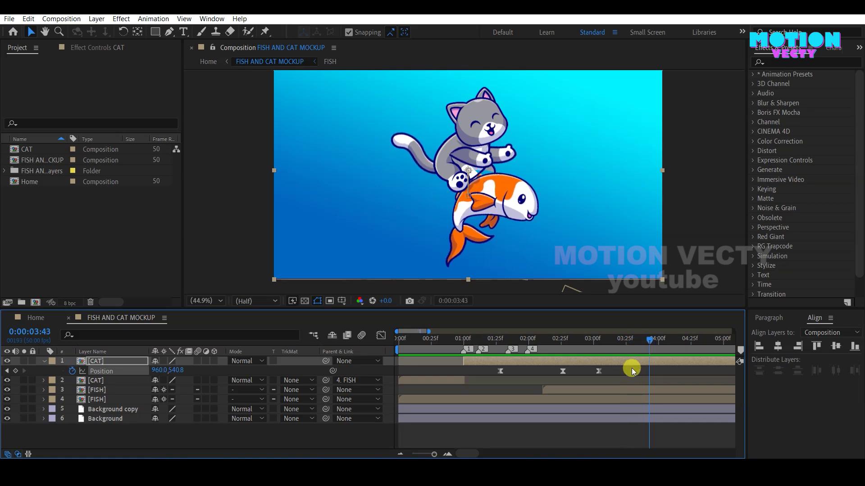
click(497, 432)
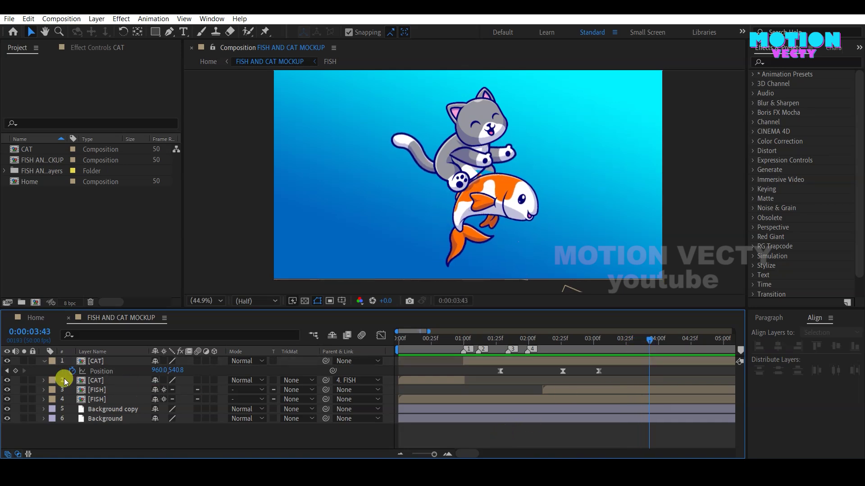
Copy the cat's two hop Position keyframes and paste them at 0:00:03:43, then zoom the timeline out
click(15, 371)
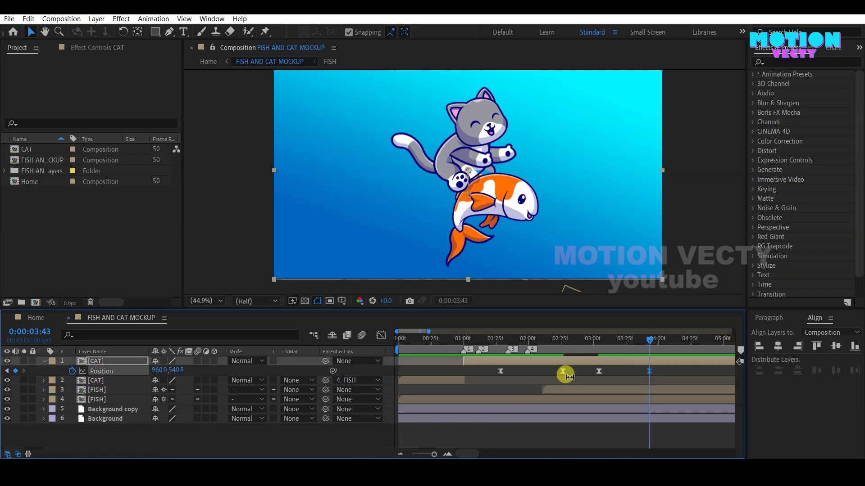
drag(573, 372, 493, 371)
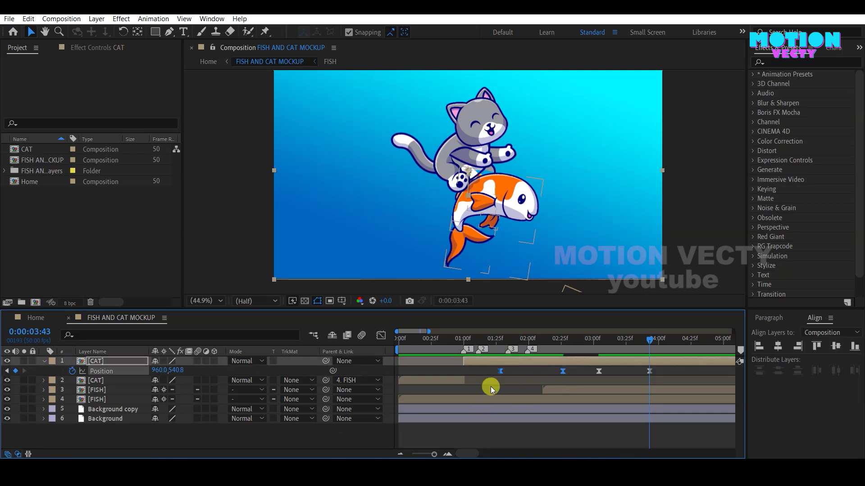
key(ctrl+c)
key(ctrl+v)
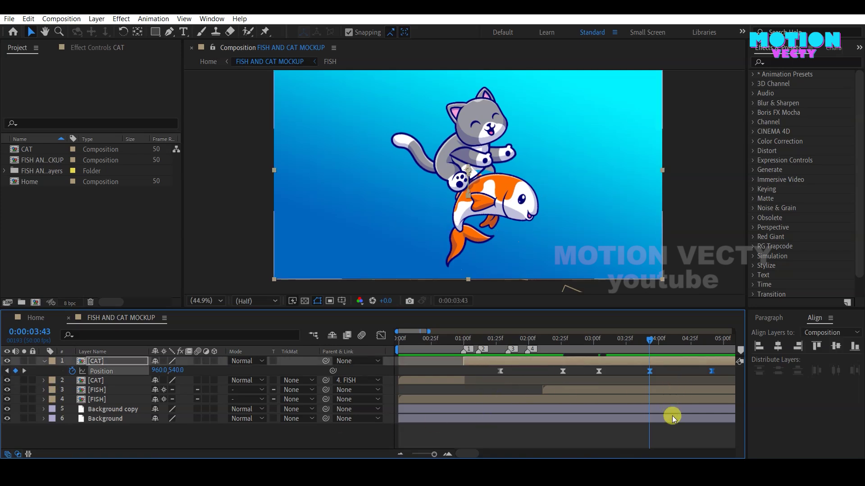
drag(653, 421, 573, 418)
drag(557, 341, 614, 346)
key(minus)
click(506, 390)
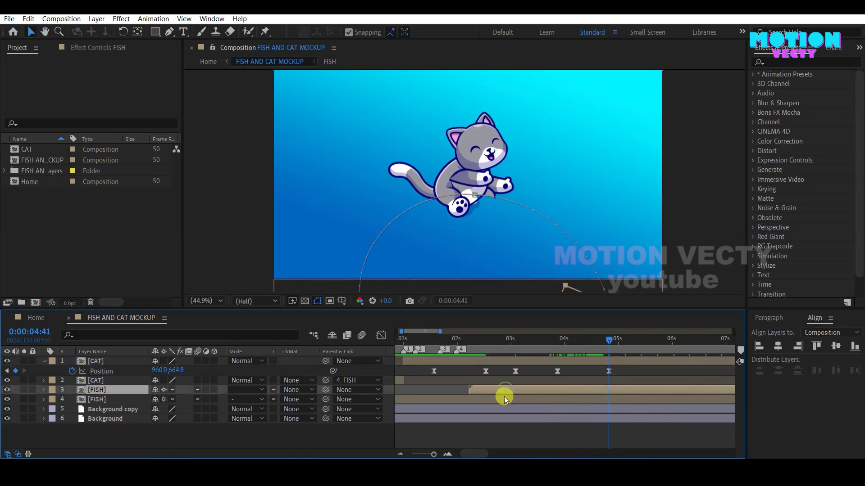
Duplicate the FISH layer and slide the copy to start around 0:00:04:30, beneath the cat's landing
key(ctrl+d)
drag(517, 390, 607, 391)
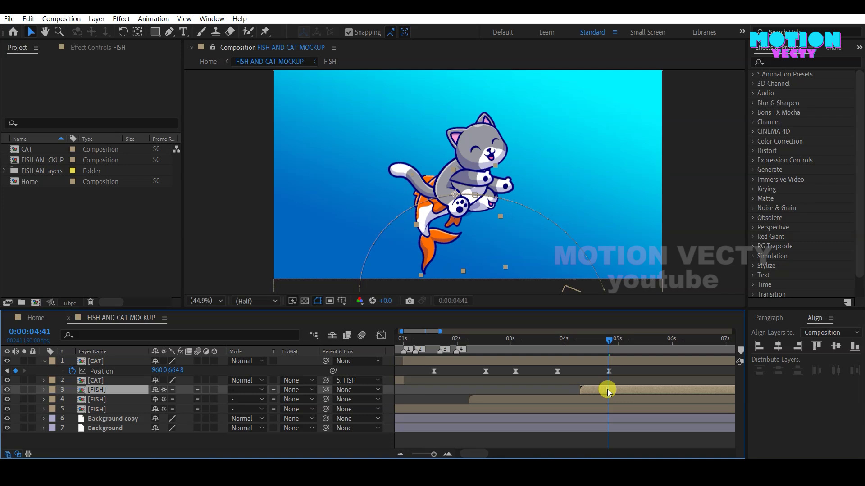
drag(607, 389, 618, 389)
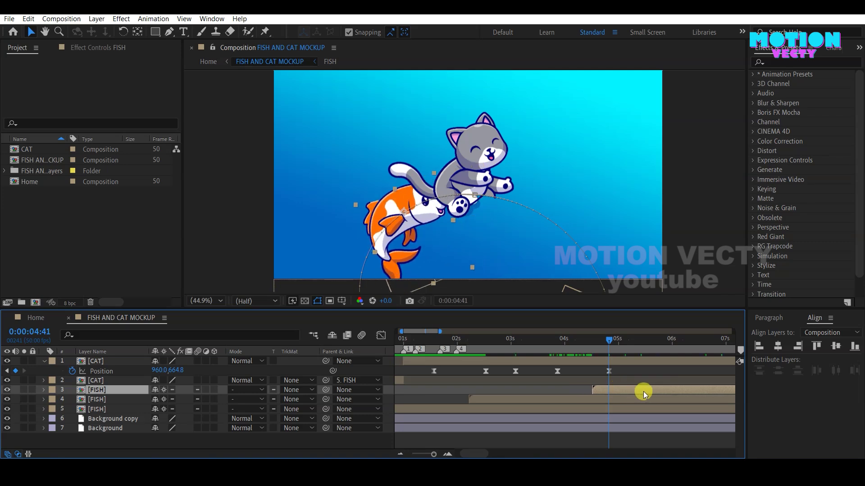
drag(610, 341, 644, 343)
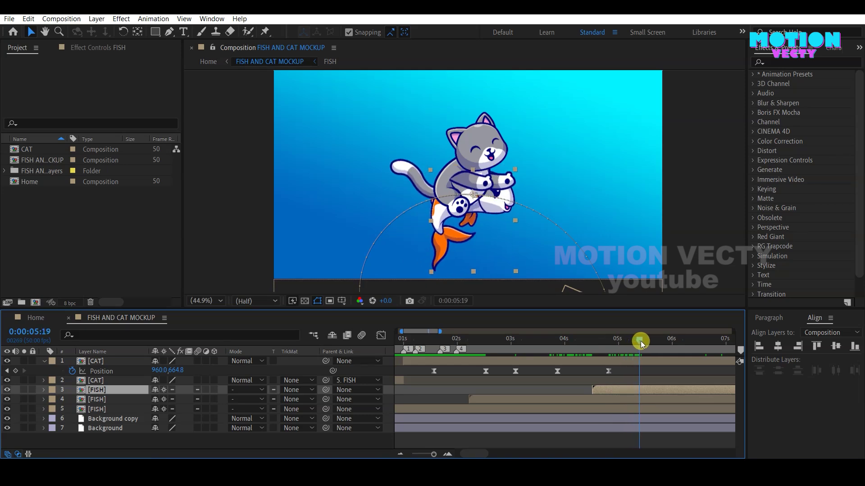
click(518, 372)
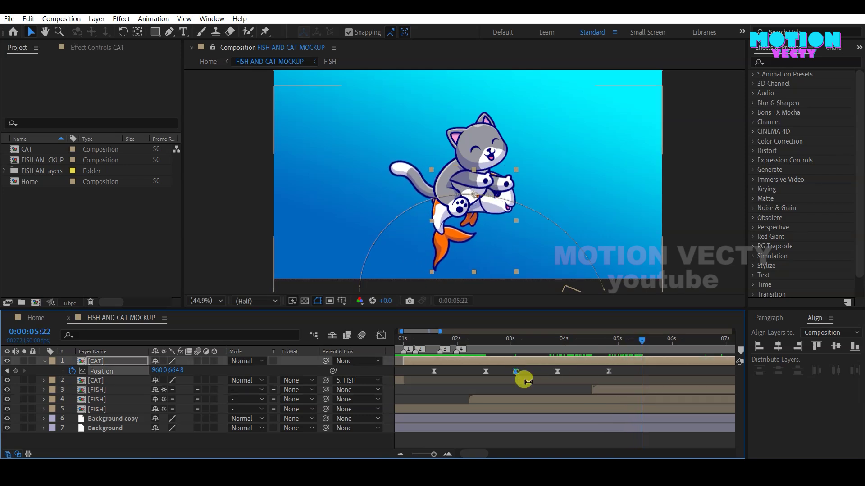
Paste the riding-height keyframe at 0:00:05:22 (960, 540.8) and ease the new hop's speed curve in the Graph Editor
key(ctrl+c)
key(ctrl+v)
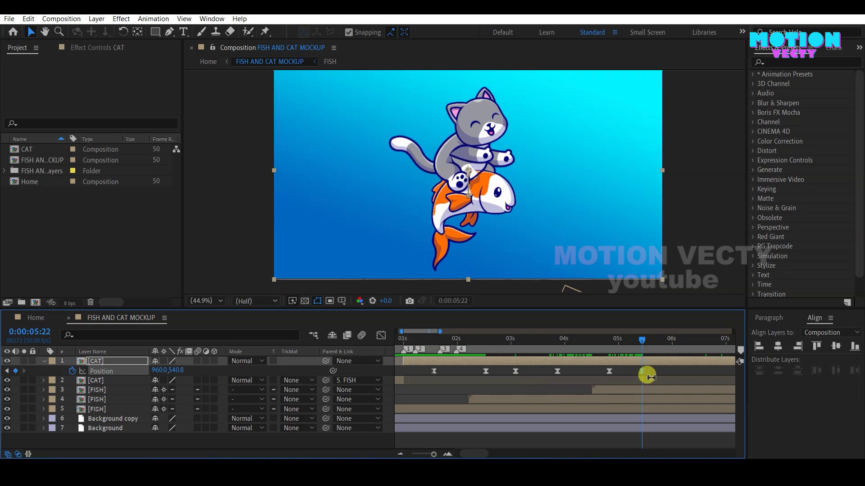
drag(613, 380, 608, 377)
shift+click(609, 372)
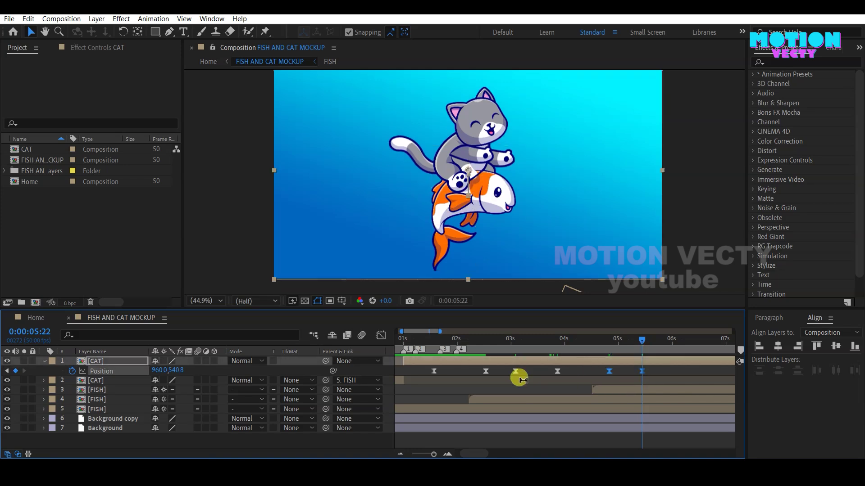
key(shift+F3)
drag(661, 420, 611, 426)
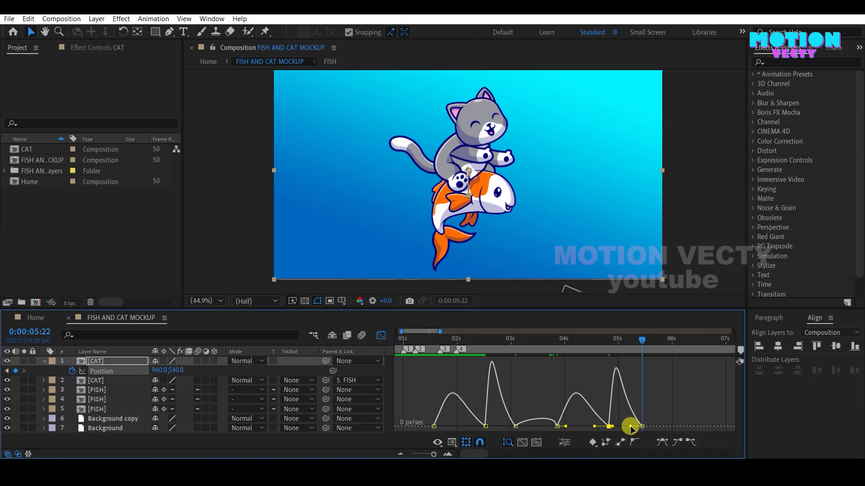
drag(631, 431, 628, 427)
drag(598, 343, 411, 346)
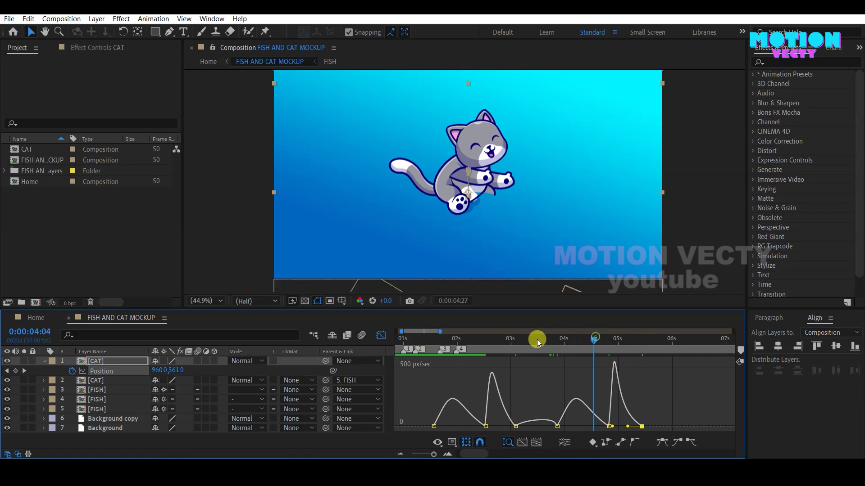
key(space)
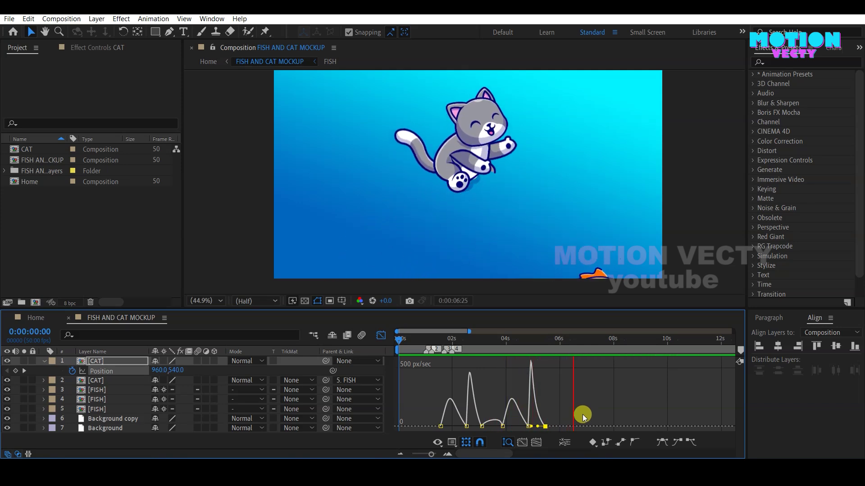
Return to layer bars, zoom the timeline out, and preview the whole animation from the beginning
key(space)
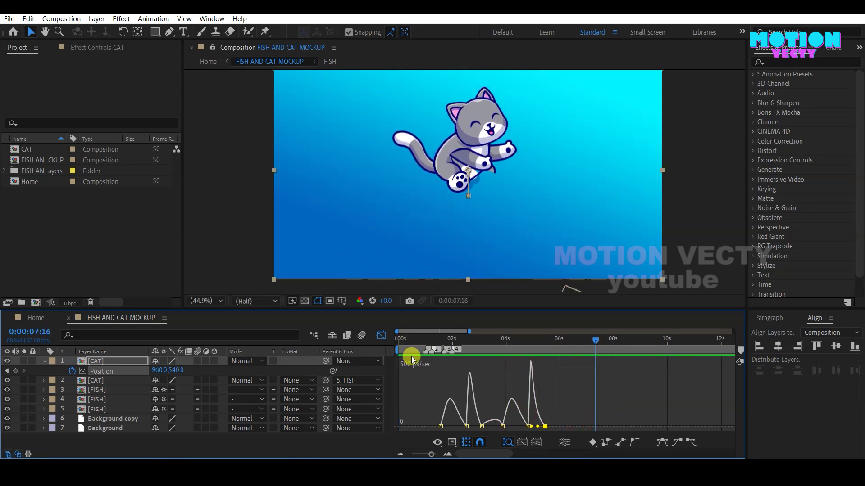
click(382, 336)
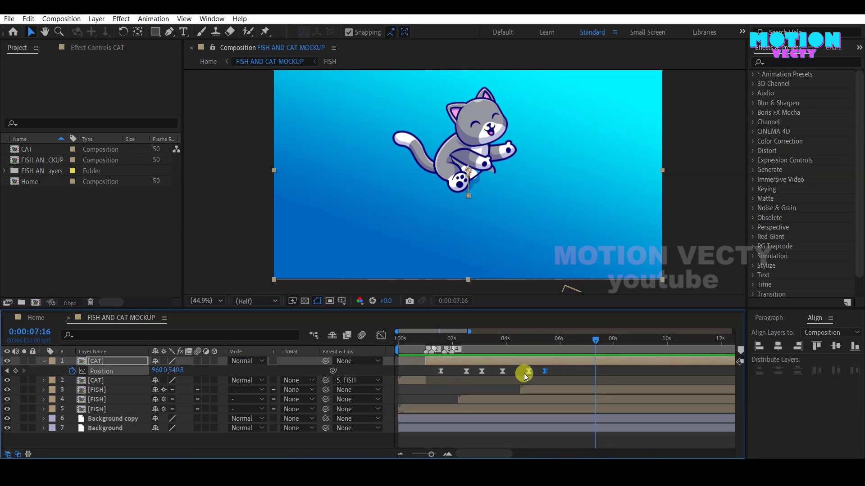
key(minus)
key(Home)
key(space)
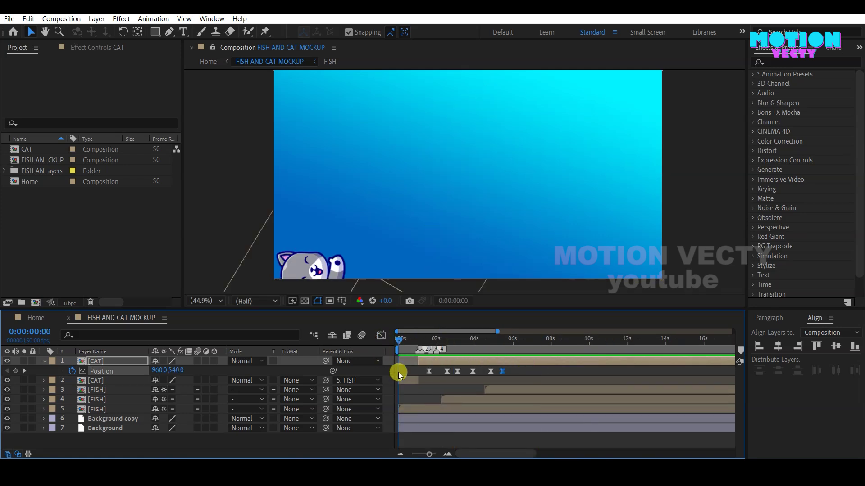
Reuse the hop keyframes at 0:00:06:14 and preview the leap from 4:48 and 5:13
click(510, 339)
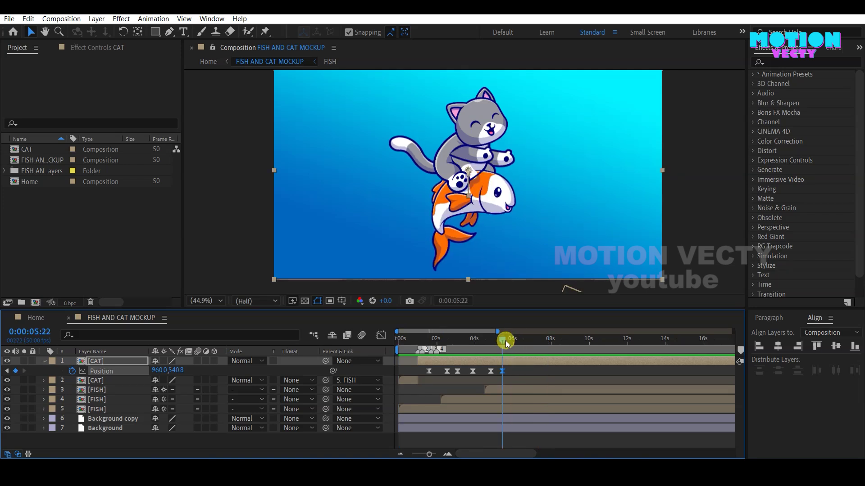
drag(505, 341, 520, 344)
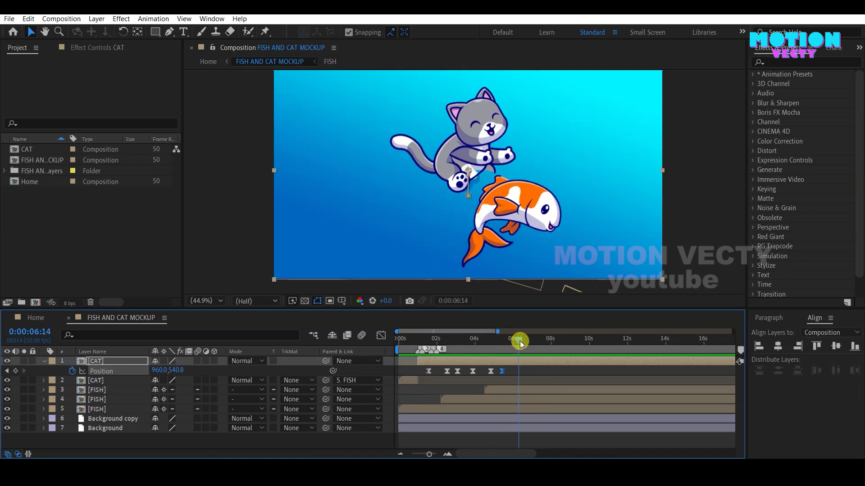
click(473, 373)
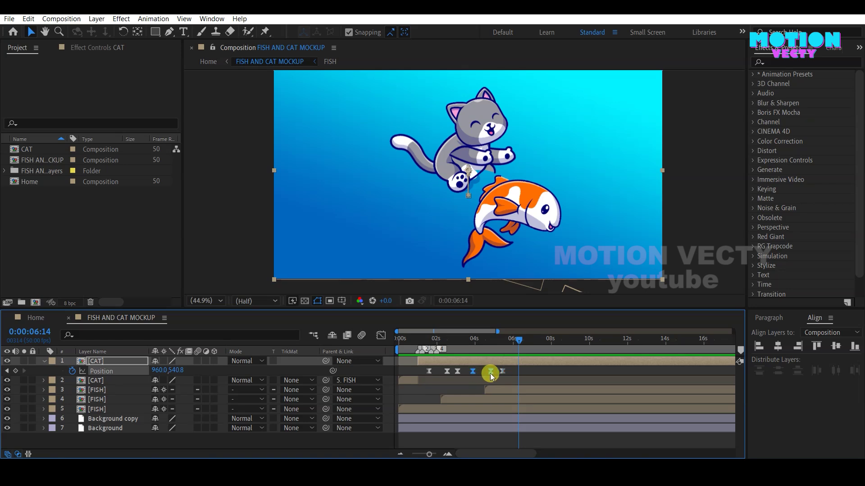
drag(518, 342, 494, 342)
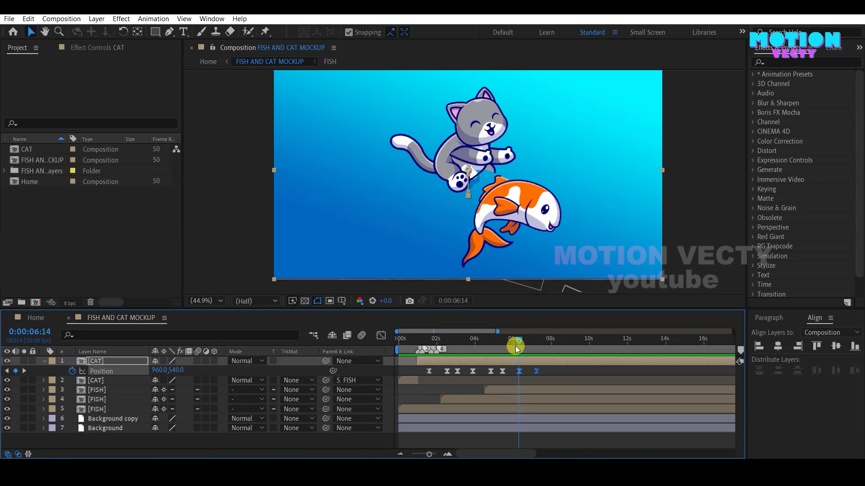
key(space)
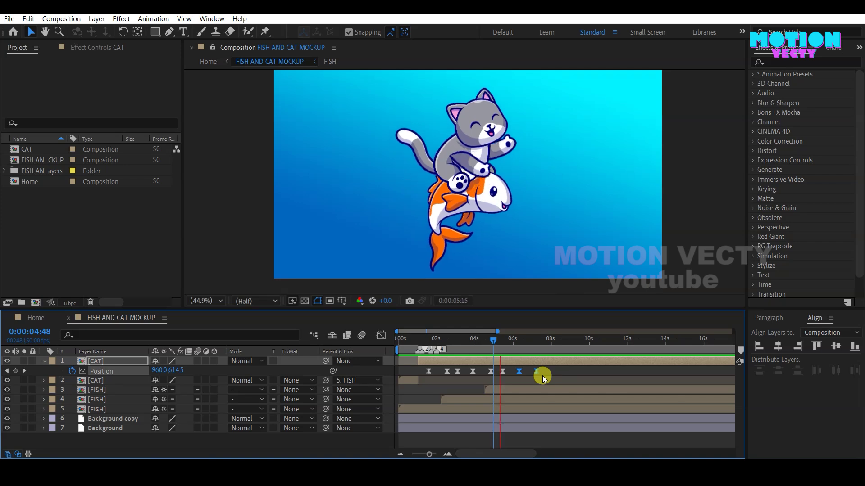
key(space)
click(517, 372)
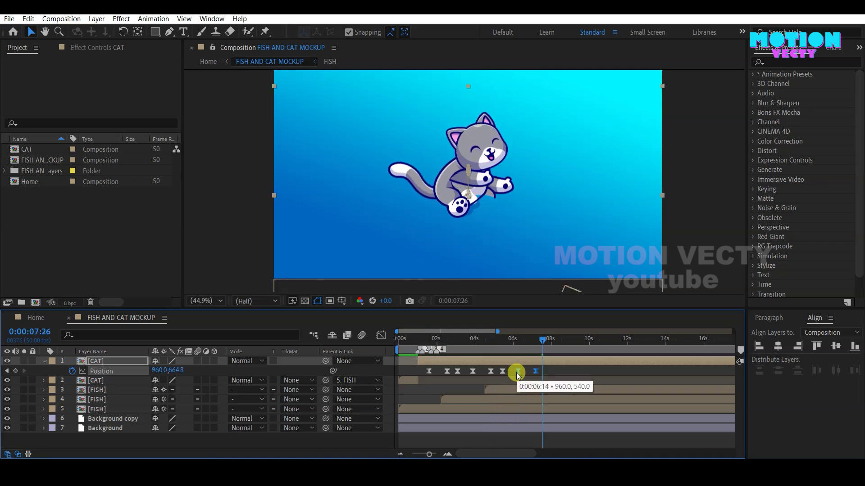
click(499, 344)
key(space)
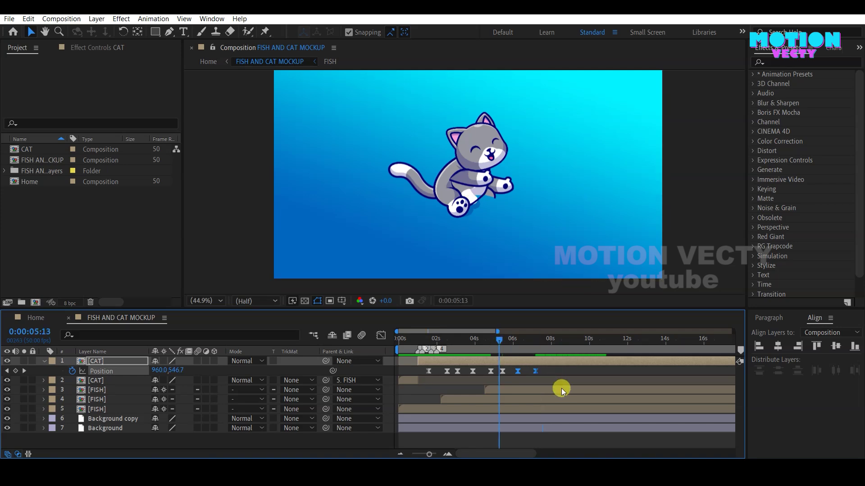
key(space)
Nudge the last hop keyframes slightly earlier and preview the retimed hop from about 05s
key(equal)
drag(497, 372, 492, 372)
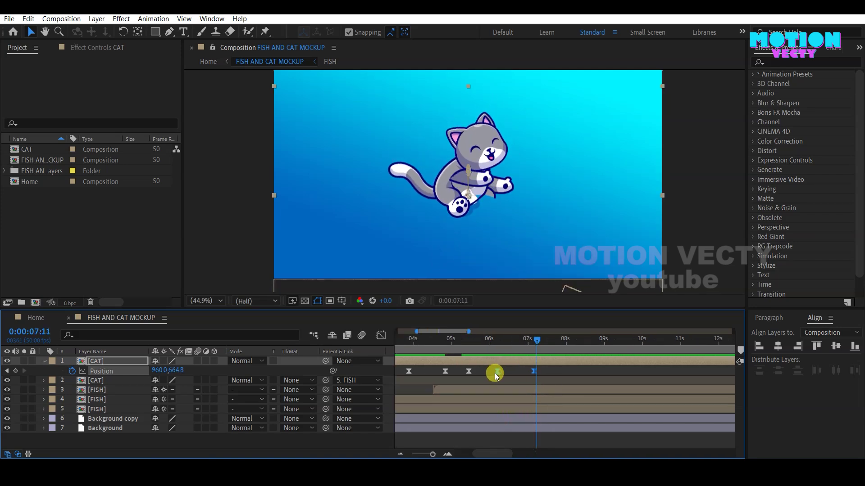
click(456, 350)
key(space)
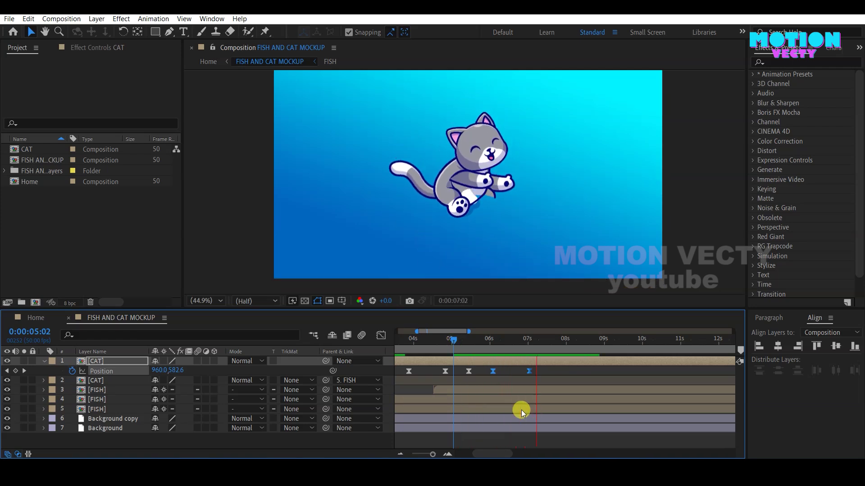
key(space)
key(minus)
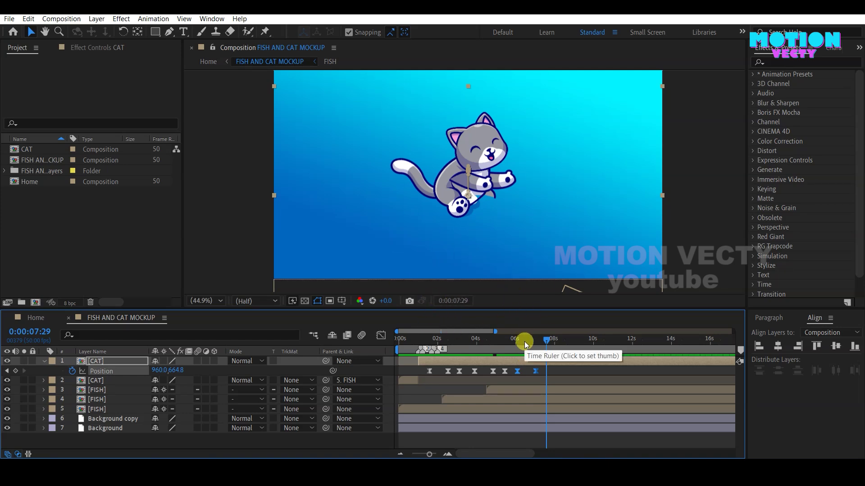
drag(517, 344, 390, 344)
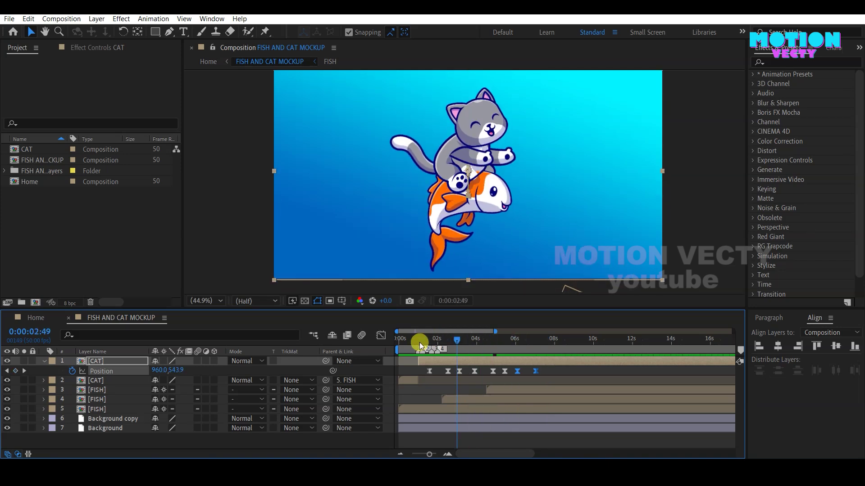
key(space)
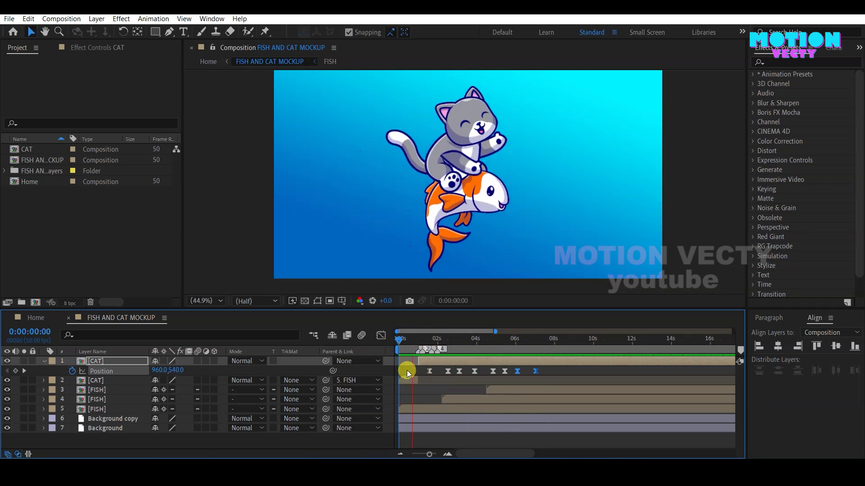